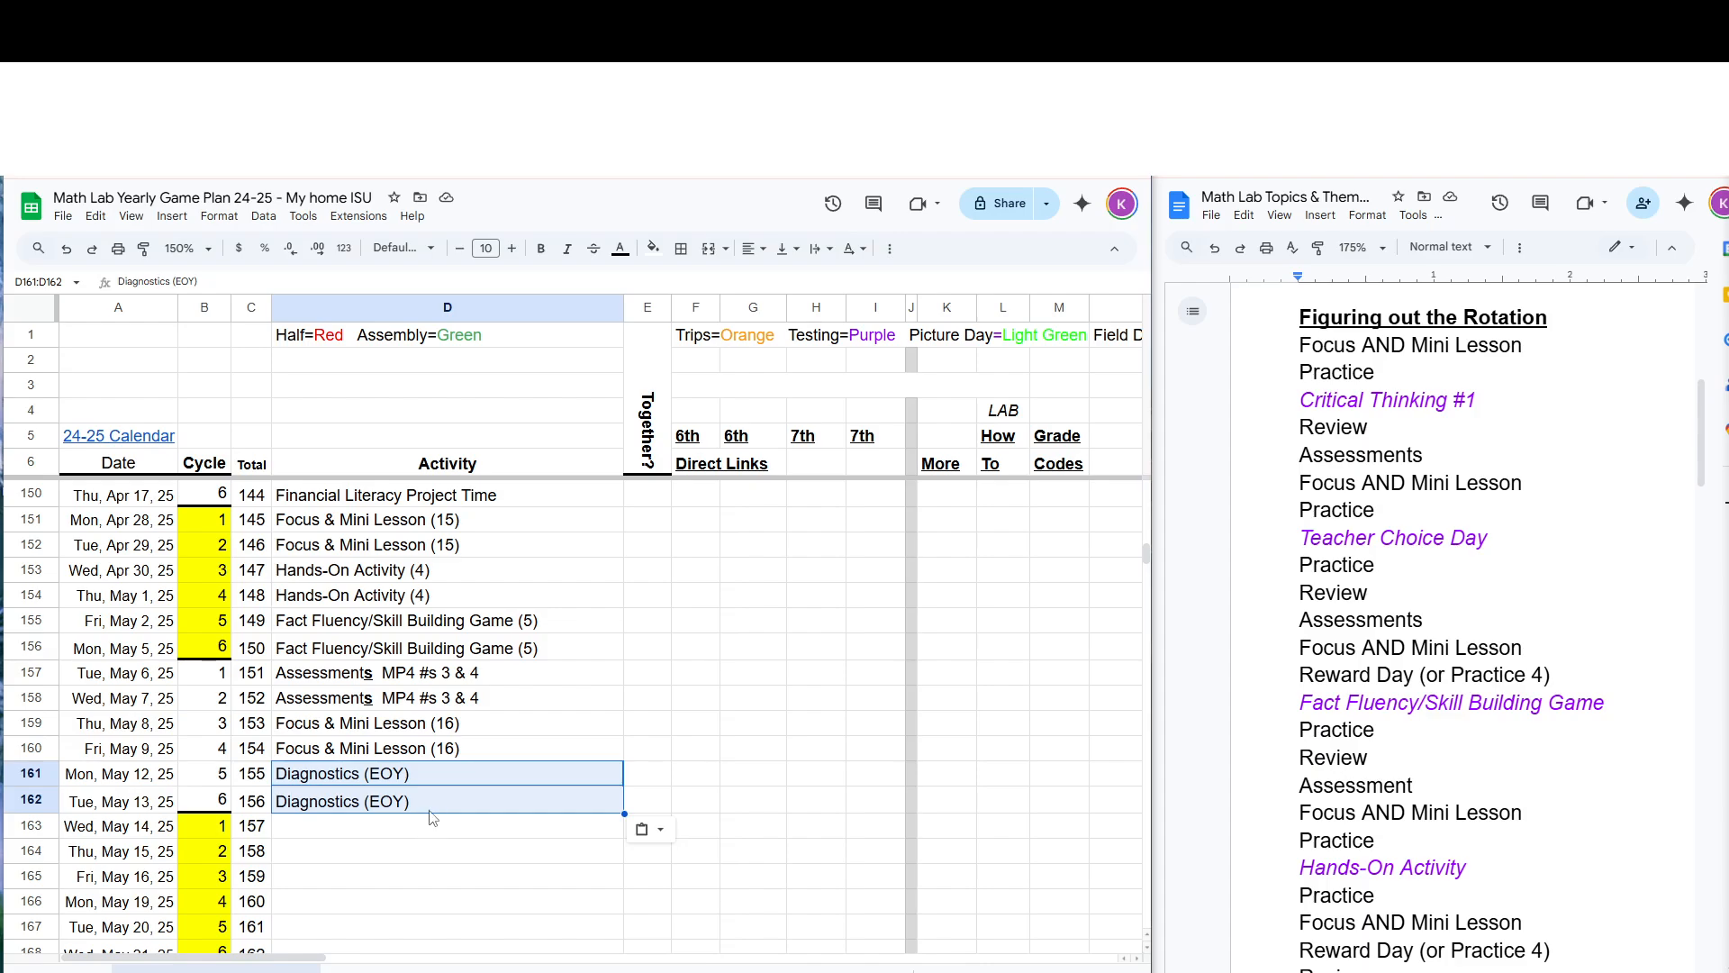
# Fill the empty activities at the start of the year: First Week Stuff for Sep 3–6 and Diagnostics (Initial) for Sep 9–10
pyautogui.scroll(20, 432, 817)
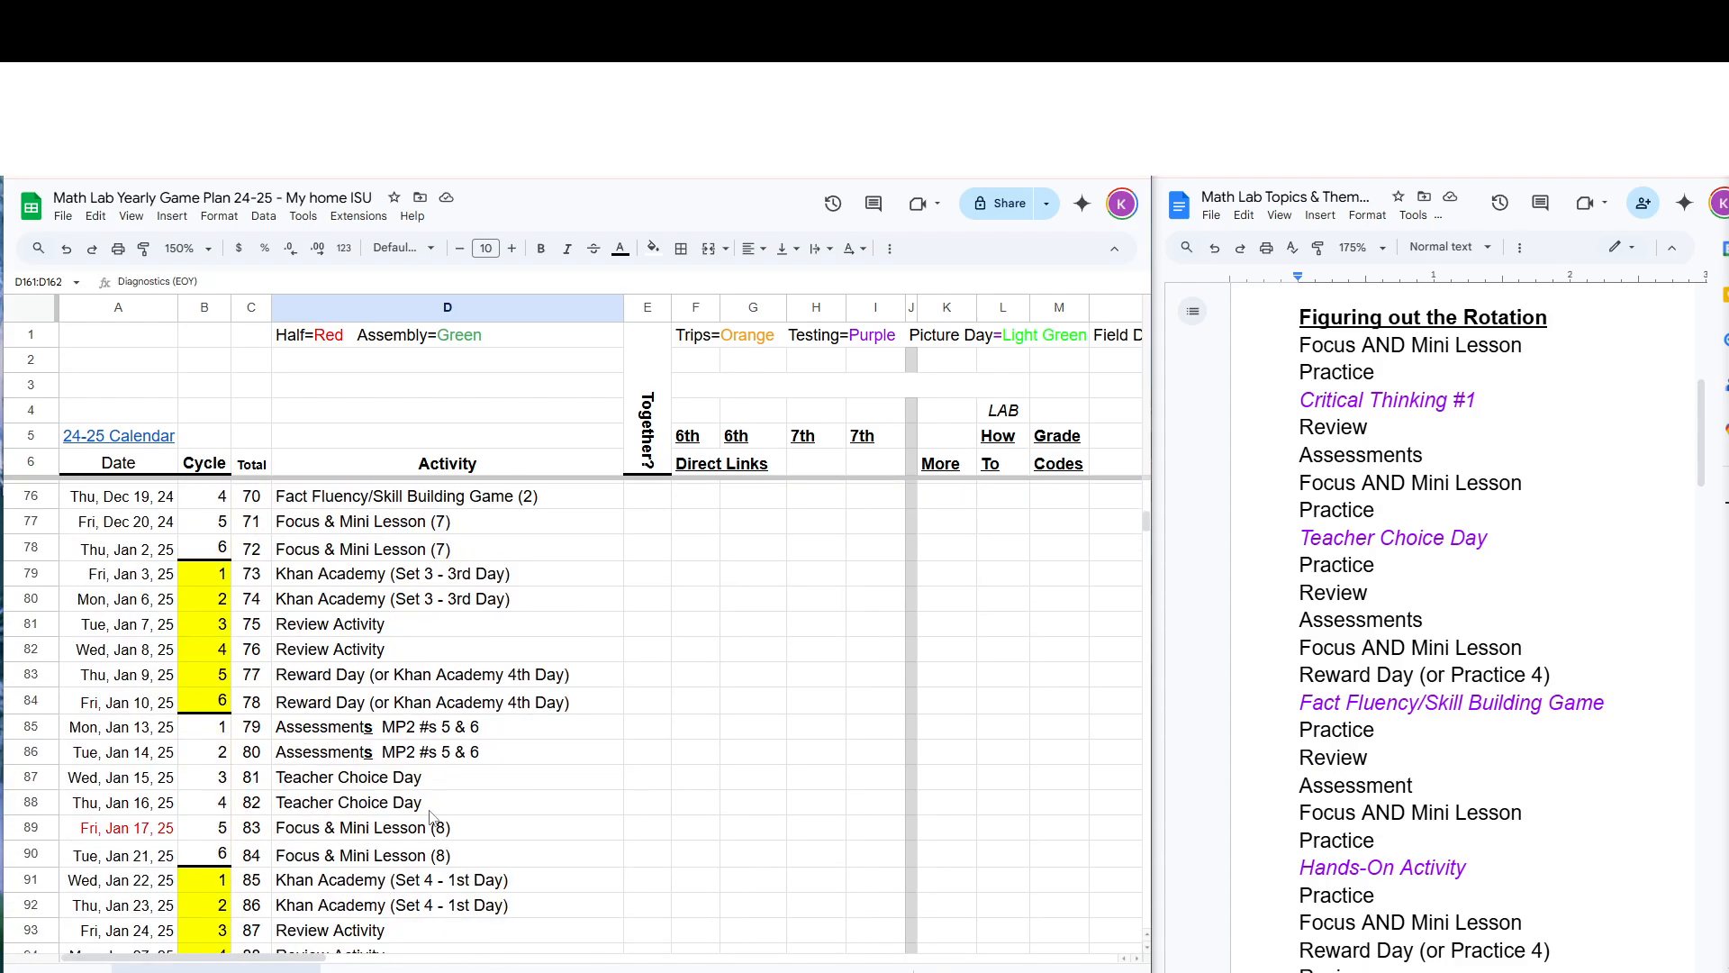
pyautogui.scroll(3, 432, 817)
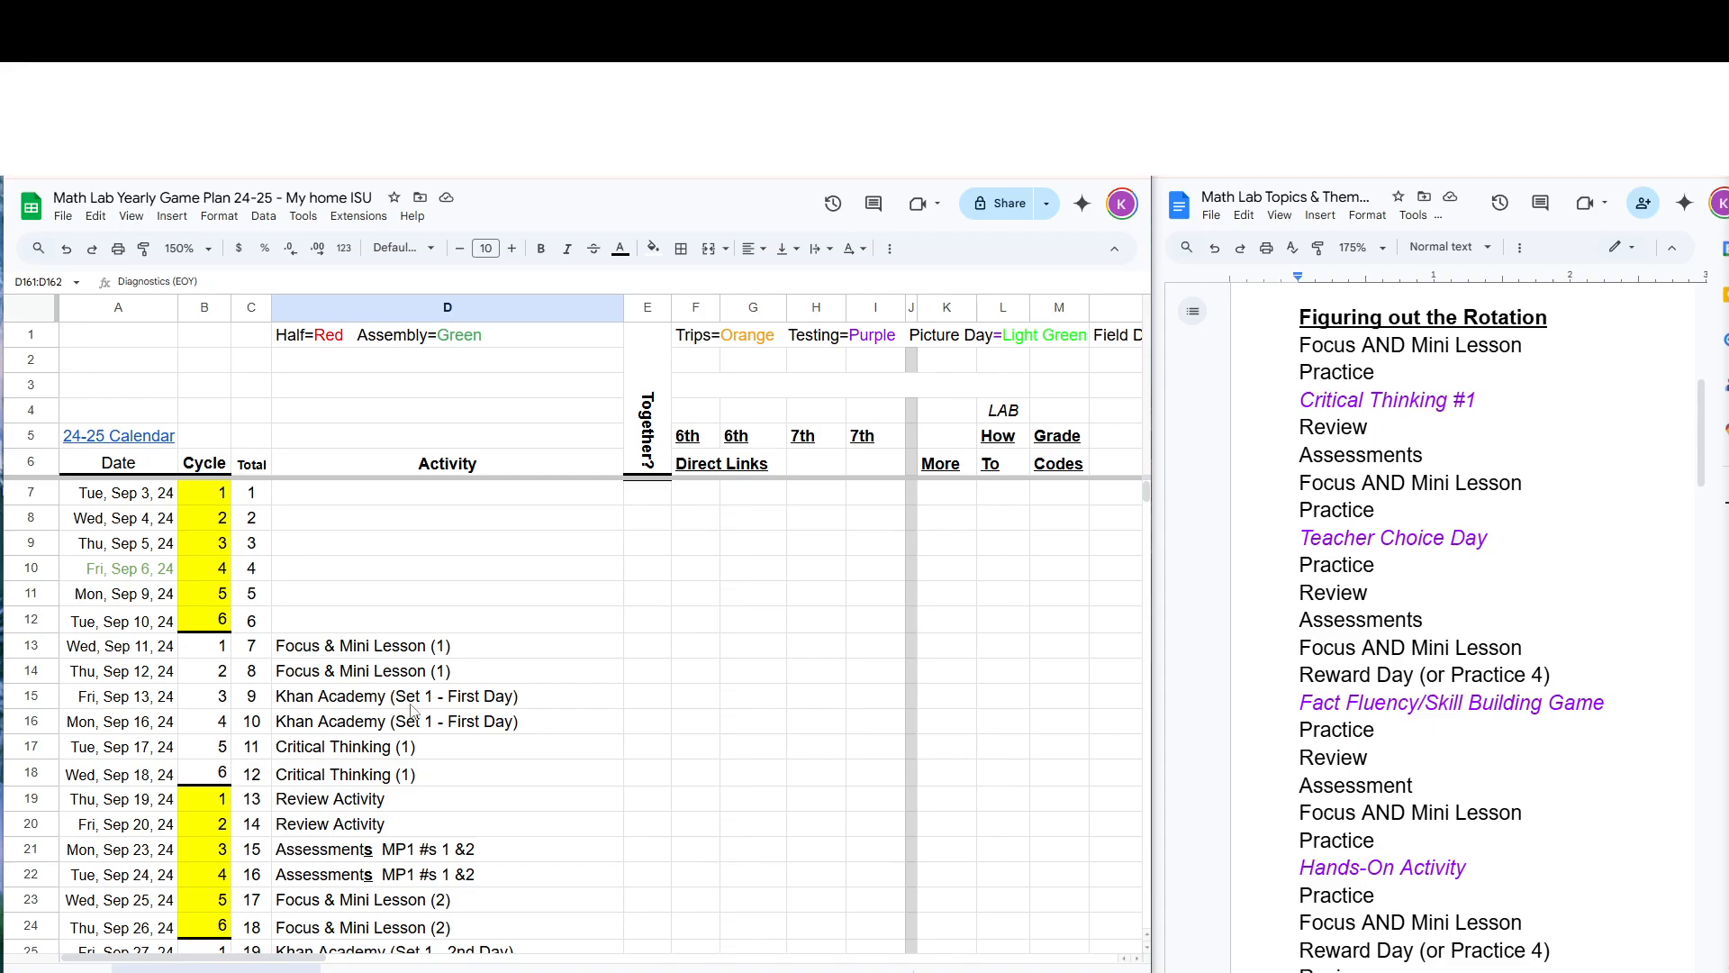
pyautogui.click(352, 601)
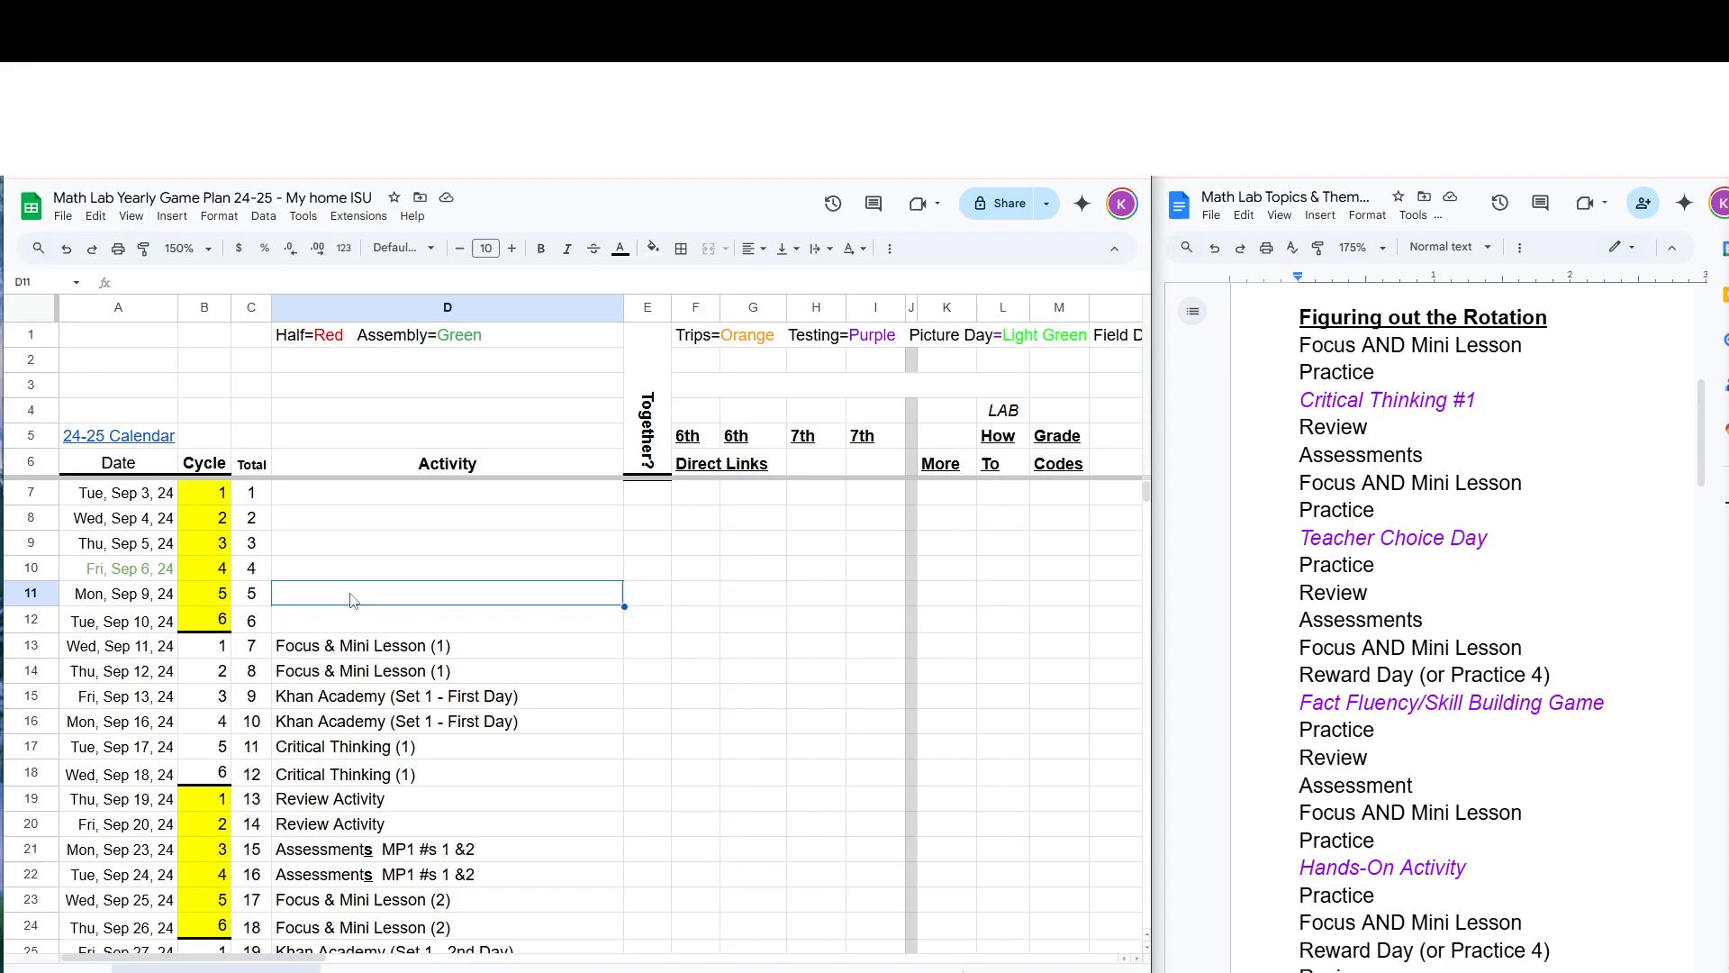
pyautogui.write('Diagnostics (EOY) Diagnostics (EOY)')
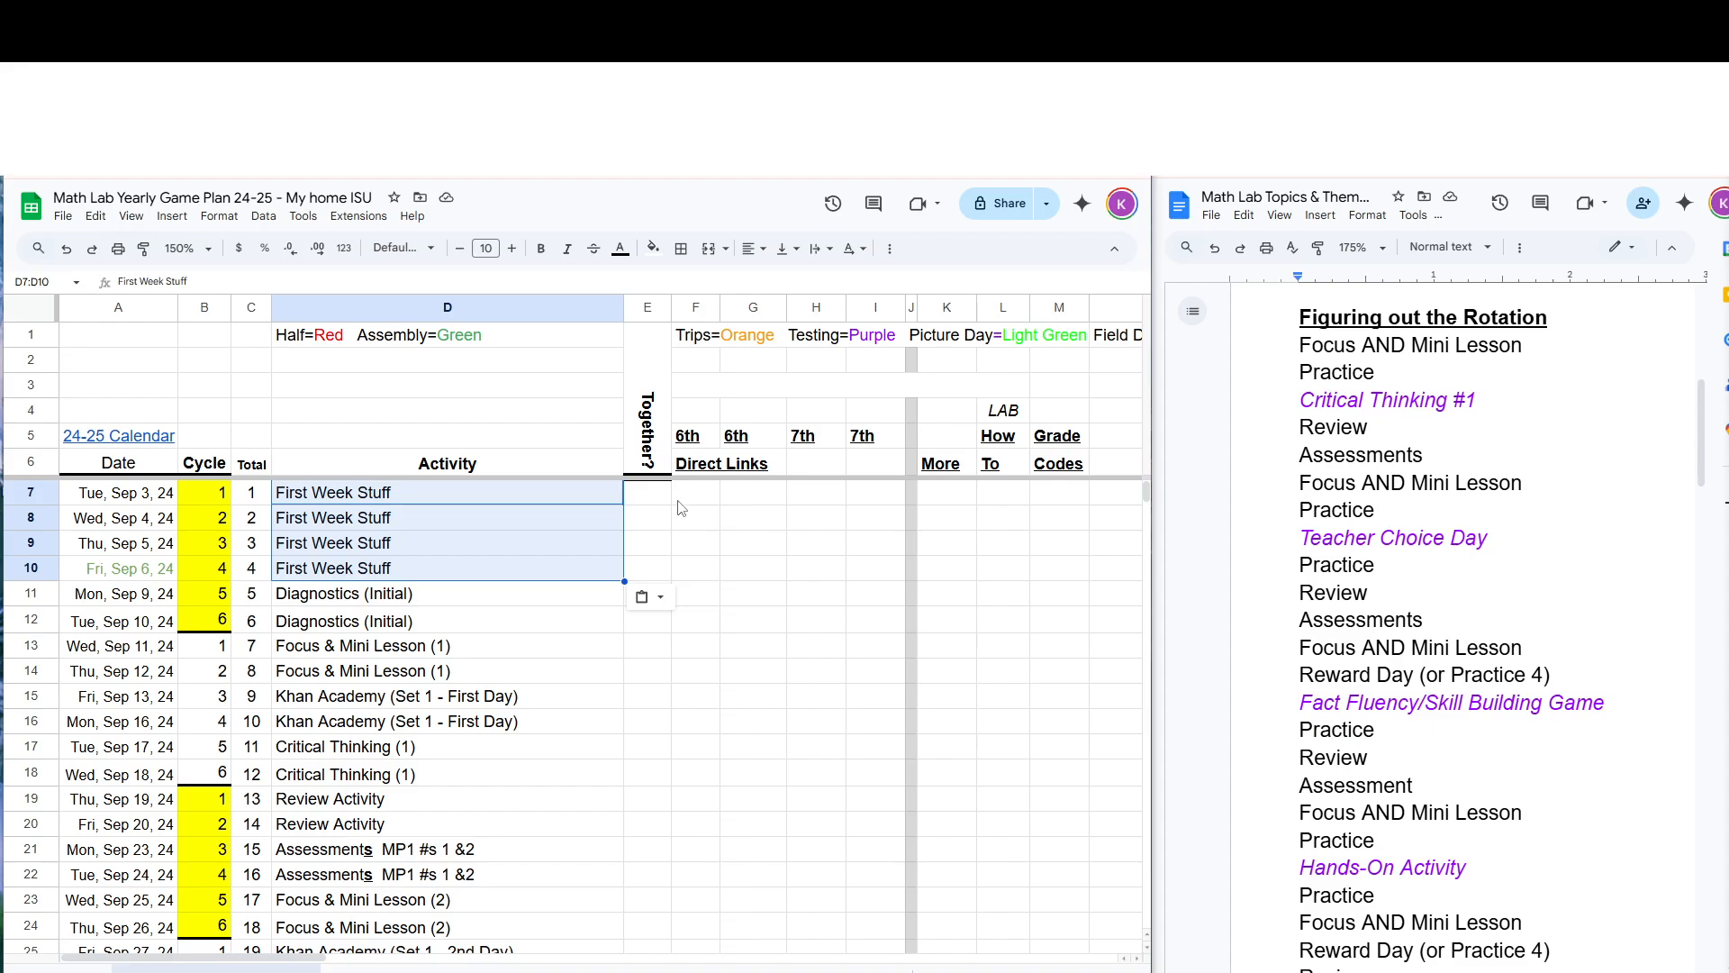
# Examine the activities planned on the colour-coded special dates from Sep 6 through Oct 31 for schedule conflicts
pyautogui.click(142, 574)
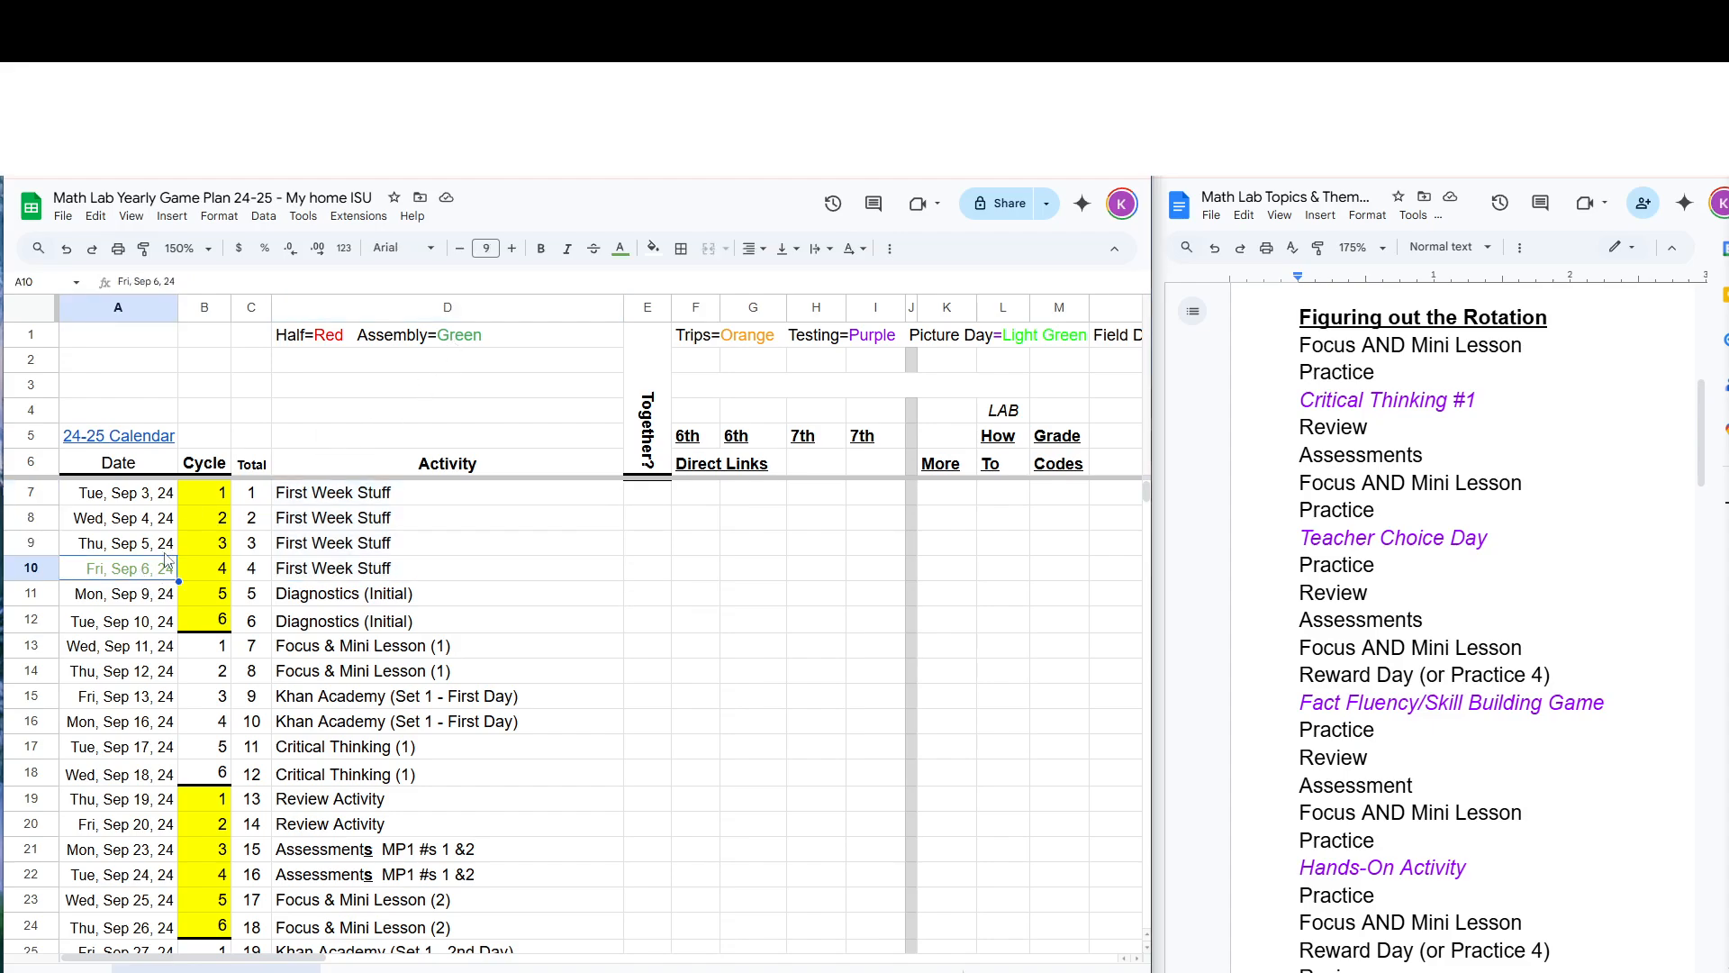
pyautogui.click(300, 573)
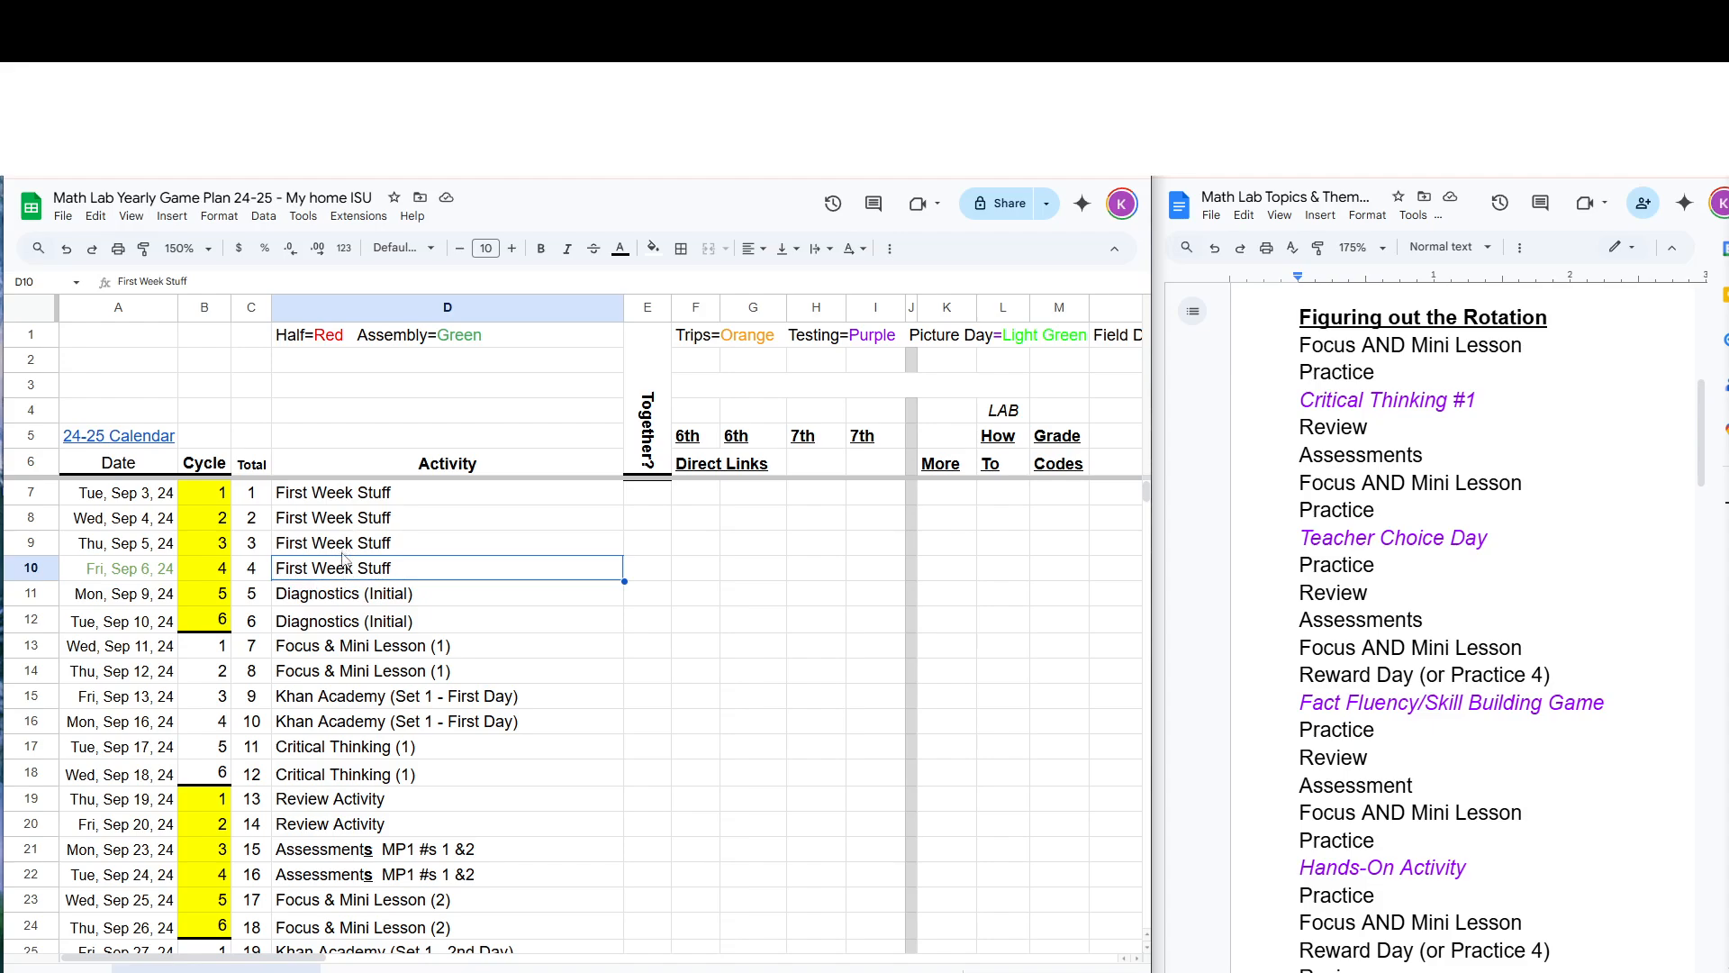
pyautogui.scroll(-9, 337, 550)
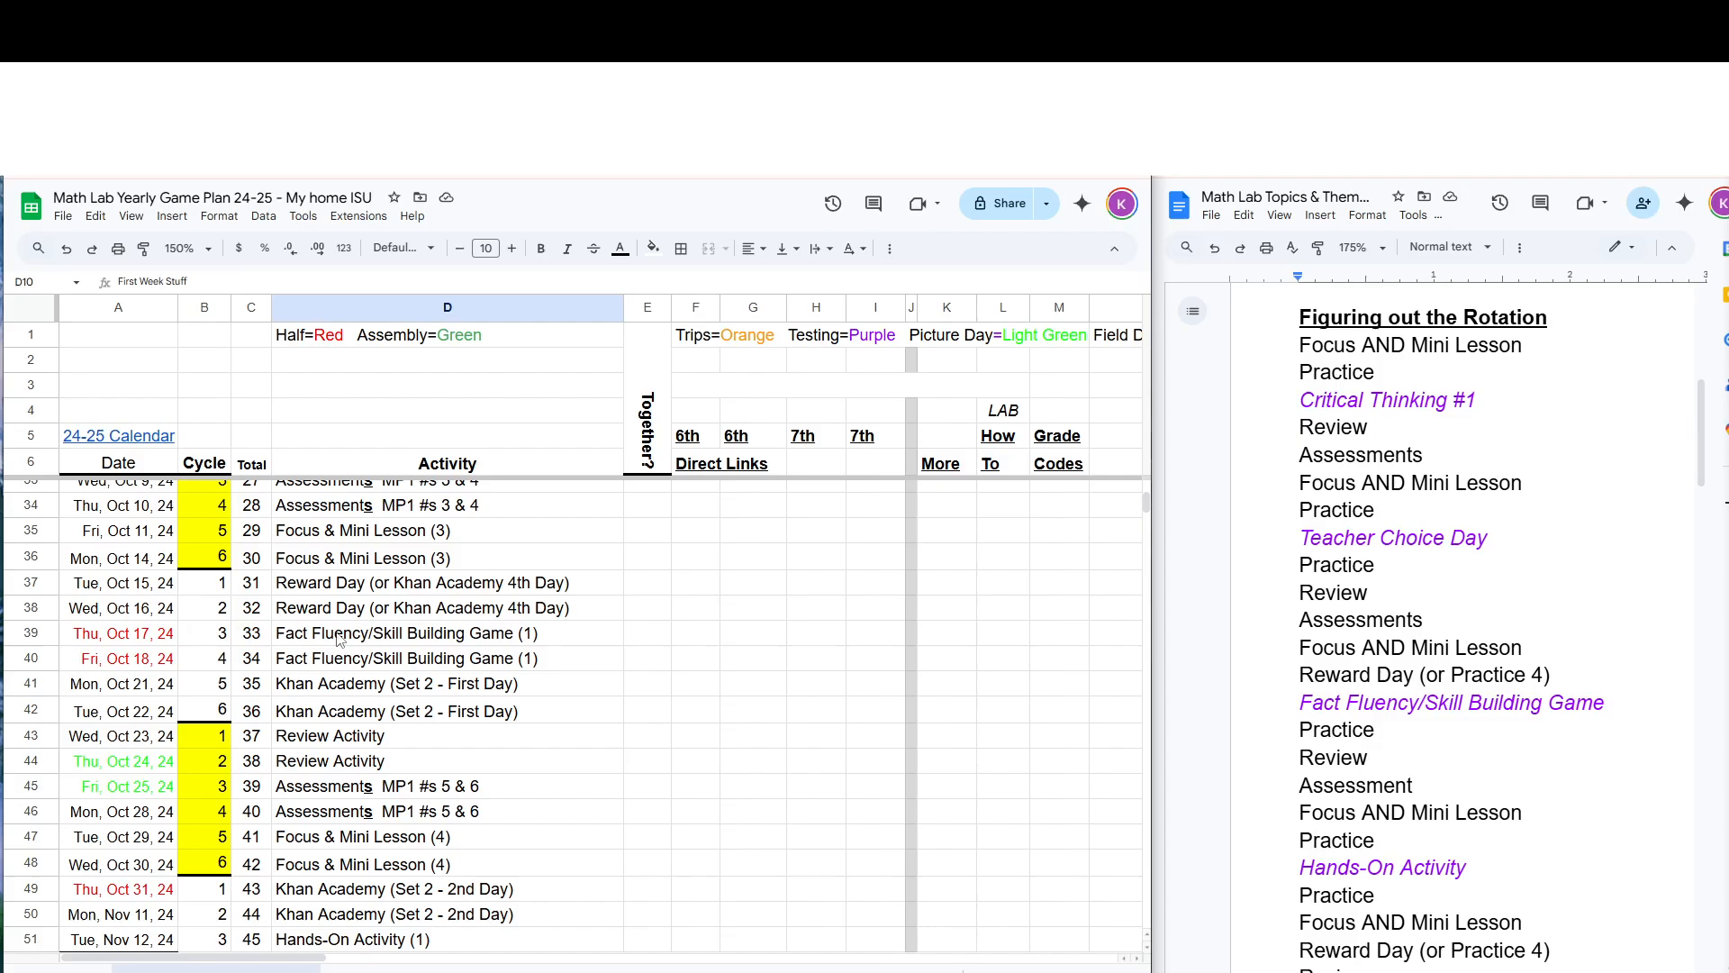
pyautogui.moveTo(338, 638); pyautogui.dragTo(339, 655)
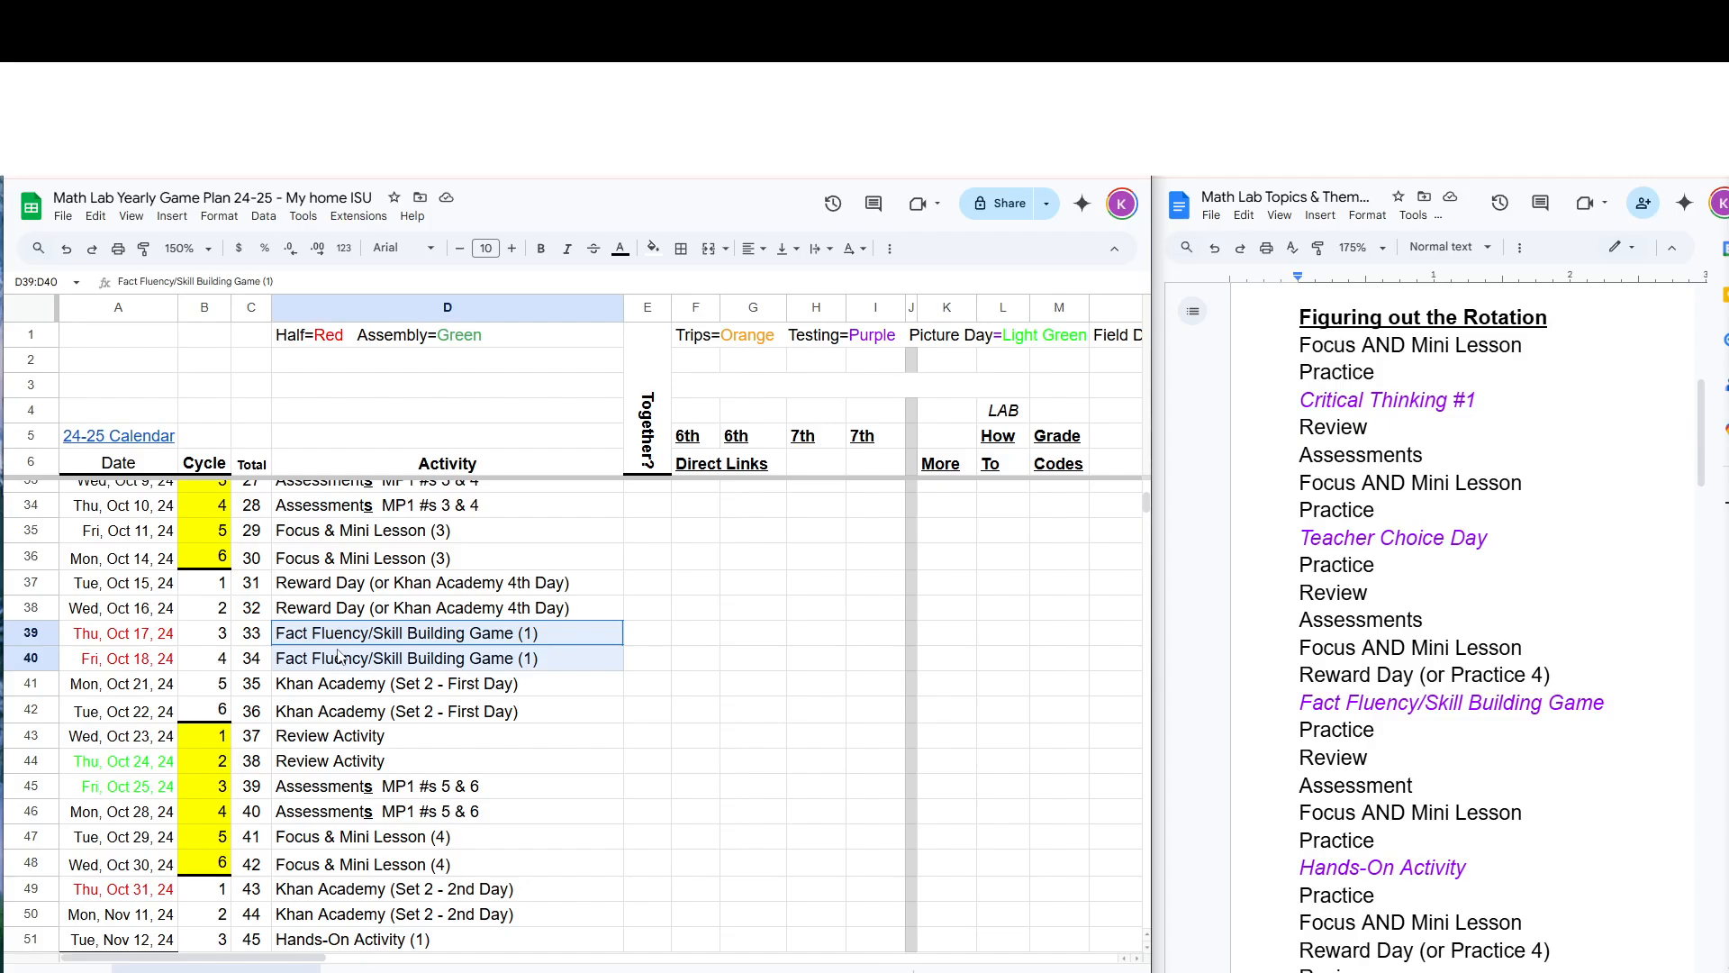
pyautogui.moveTo(338, 655); pyautogui.dragTo(339, 654)
pyautogui.scroll(-2, 232, 668)
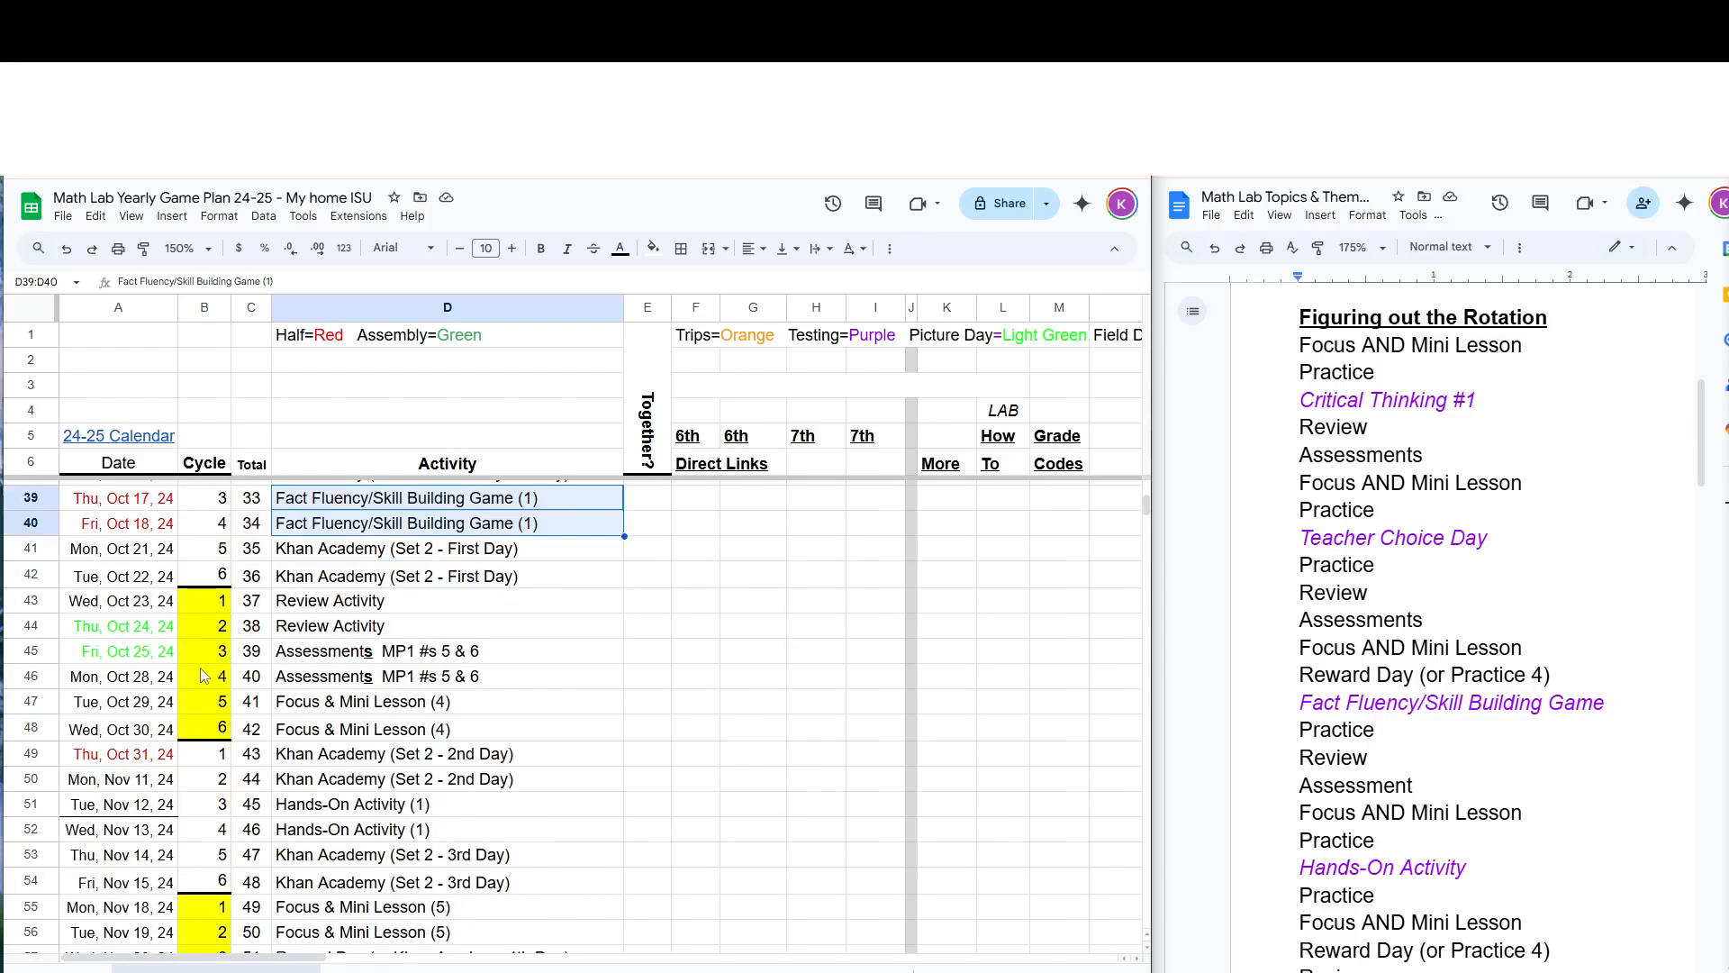
pyautogui.click(139, 628)
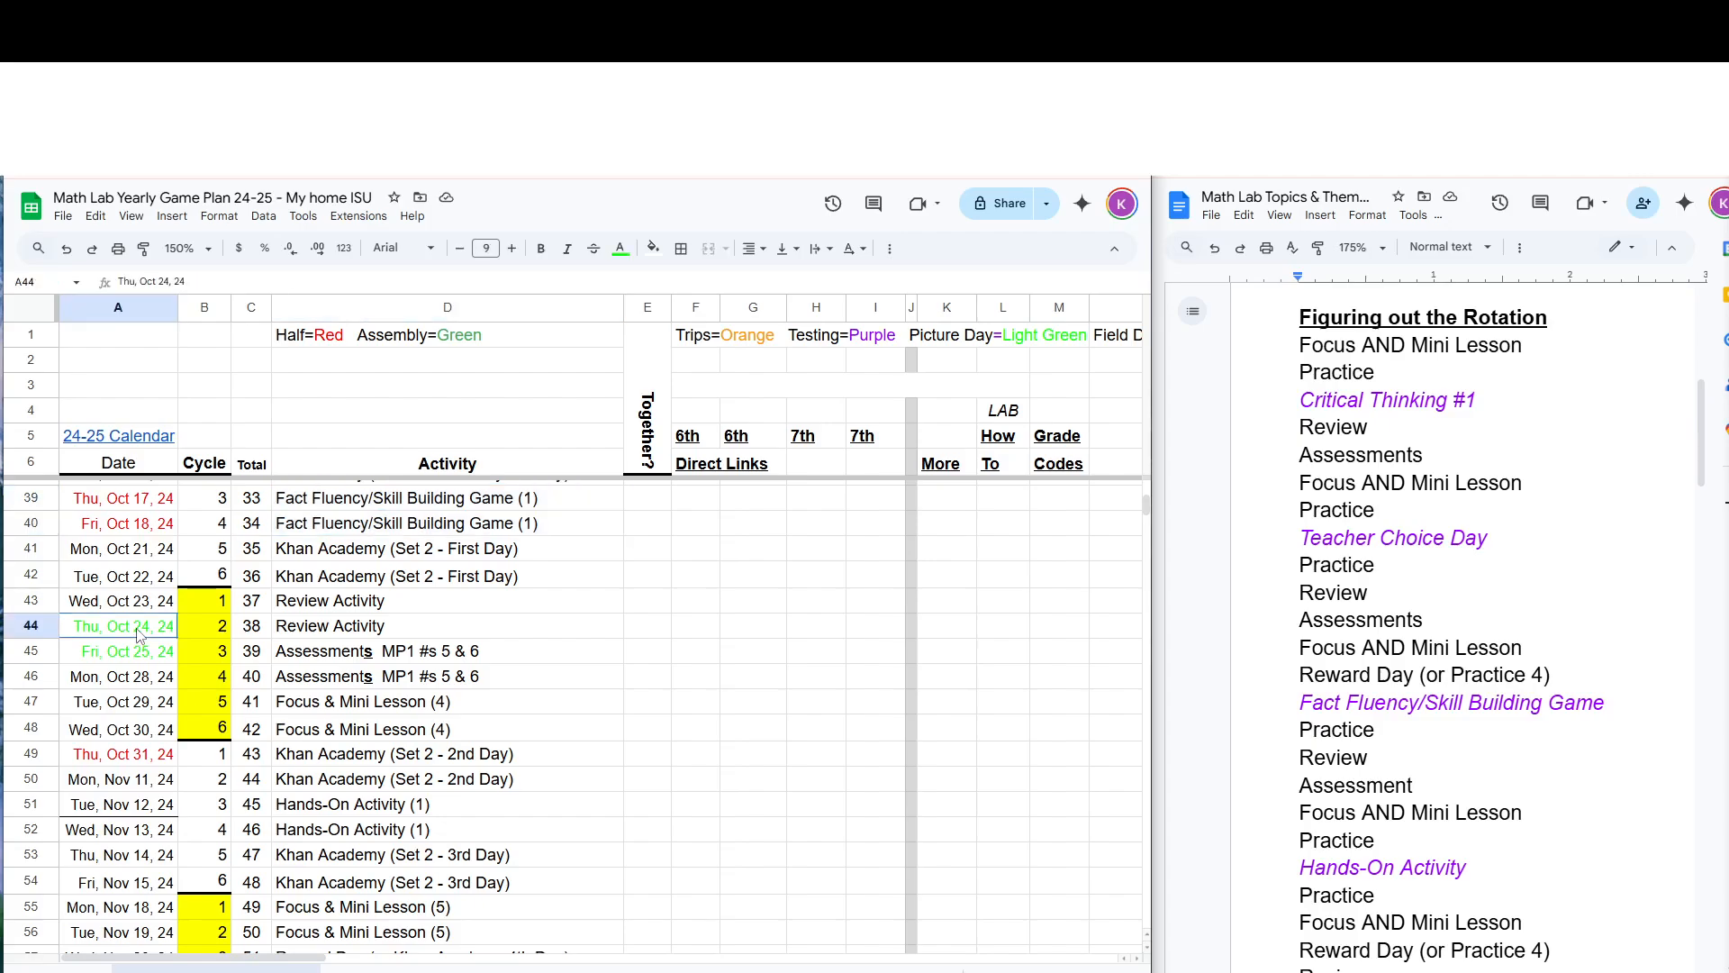
pyautogui.moveTo(139, 635); pyautogui.dragTo(141, 654)
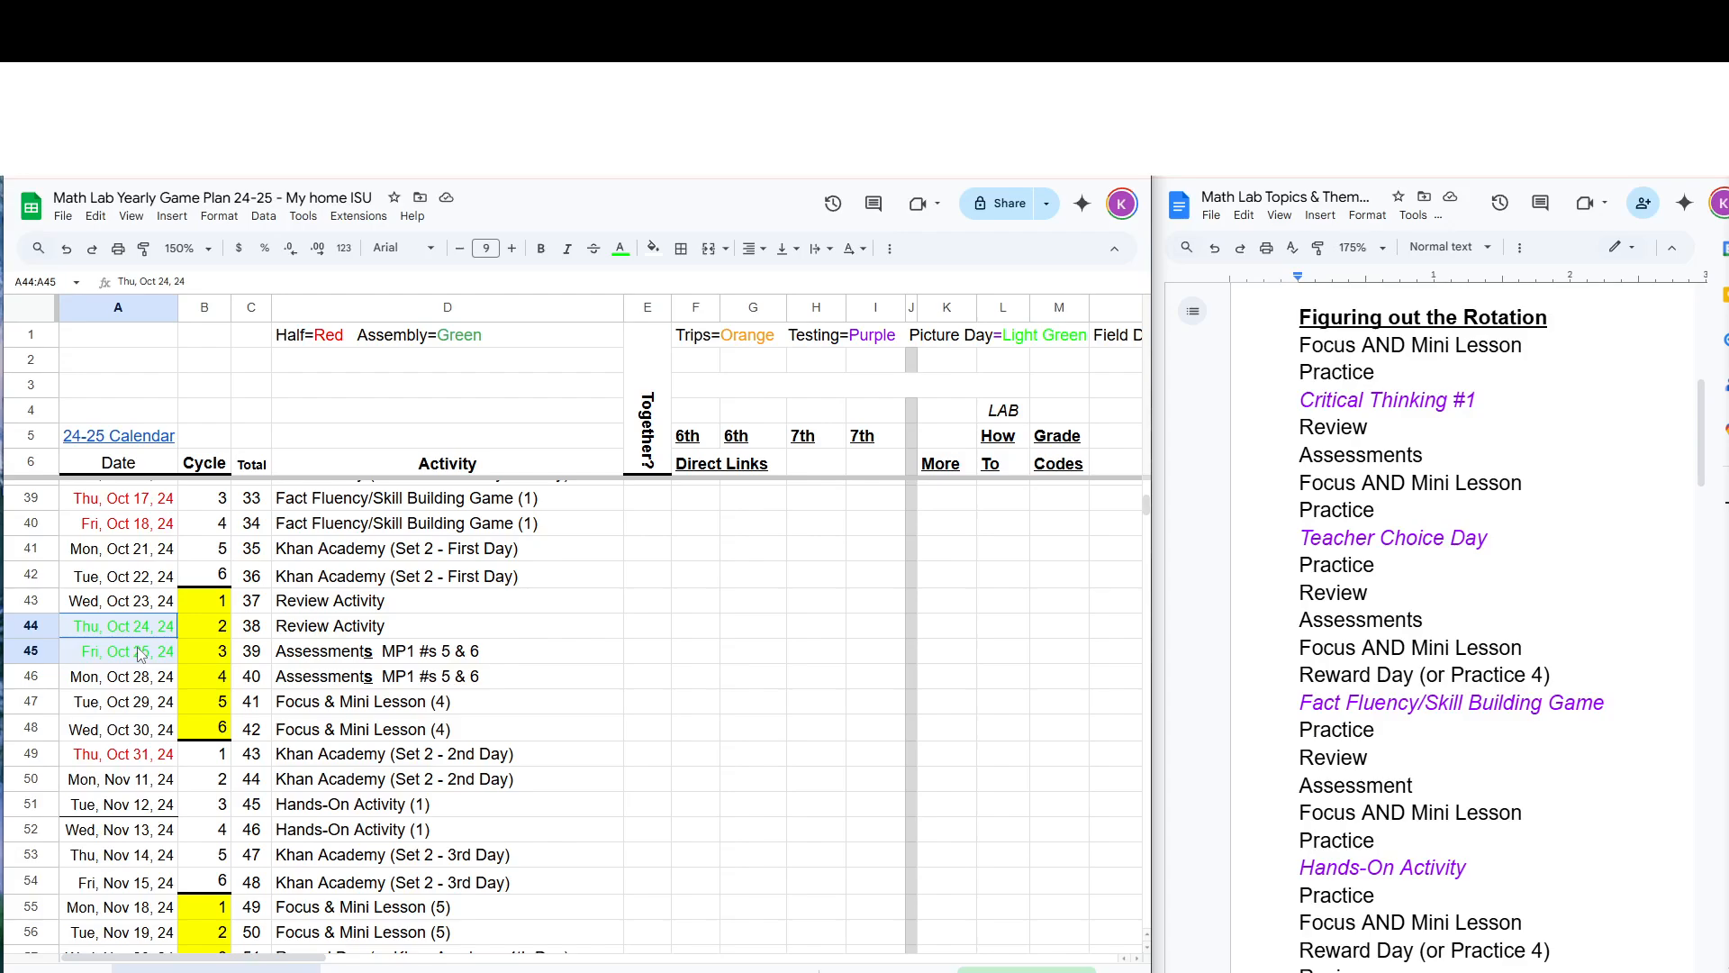
pyautogui.moveTo(281, 638); pyautogui.dragTo(294, 652)
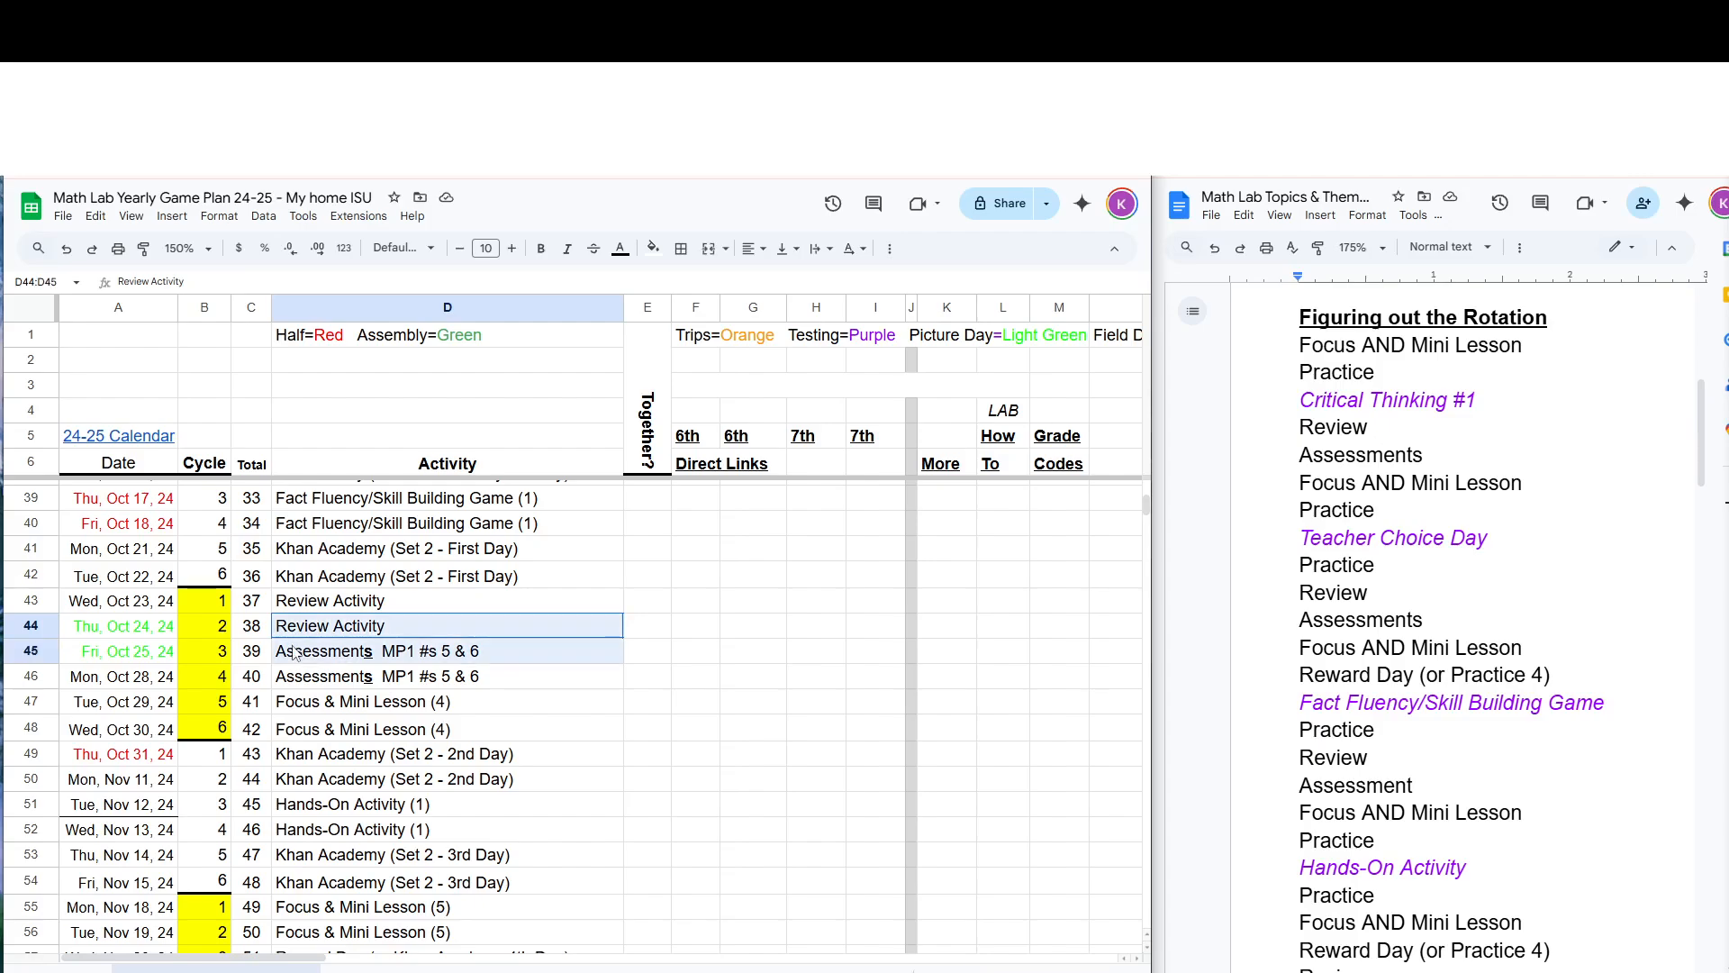
pyautogui.click(307, 701)
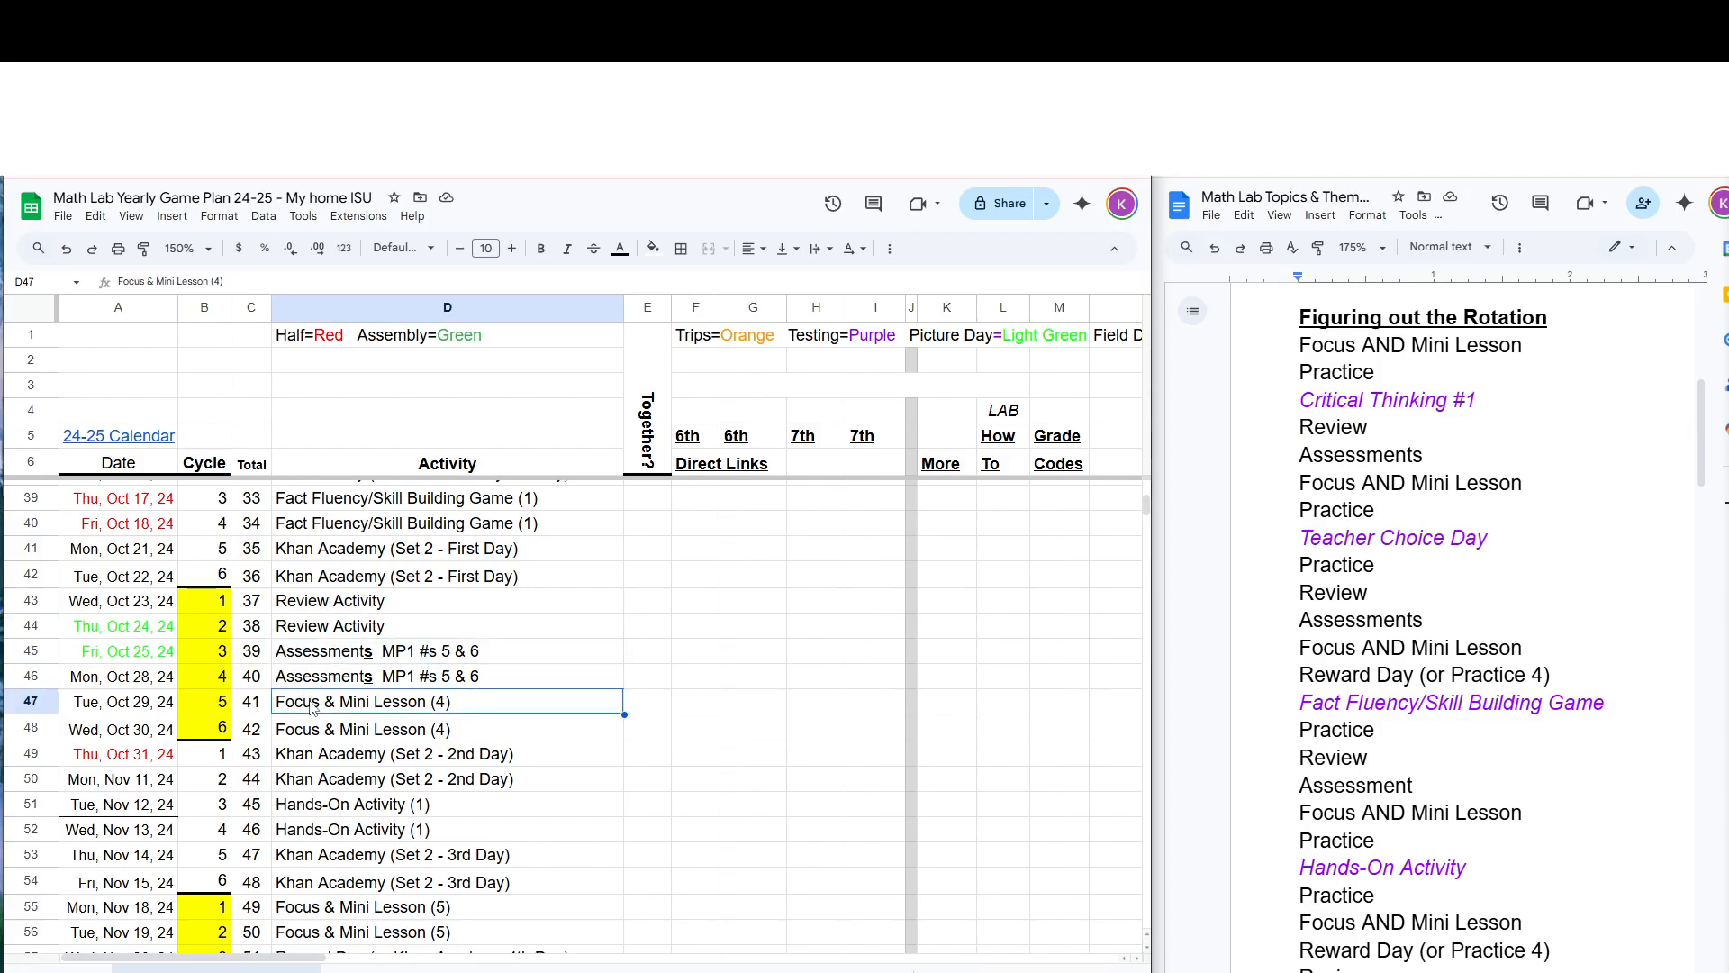
pyautogui.click(144, 751)
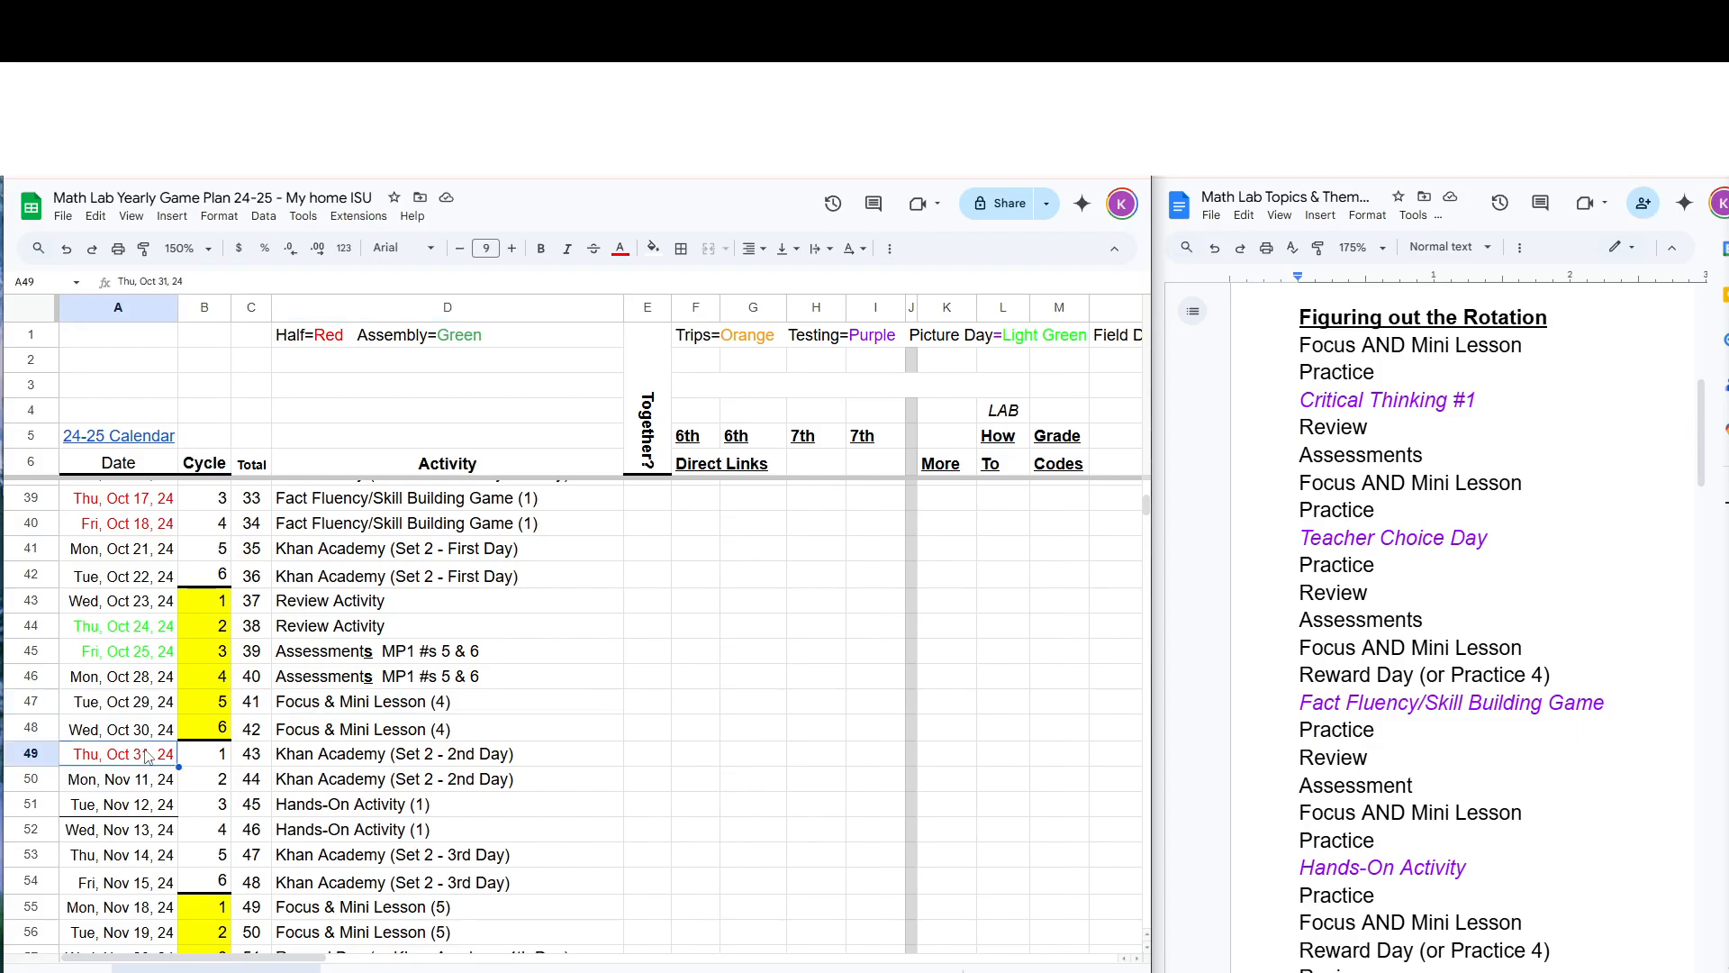
# Examine the activities planned around the red half days of Nov 27 and Dec 10, including their paired class days
pyautogui.scroll(-2, 399, 744)
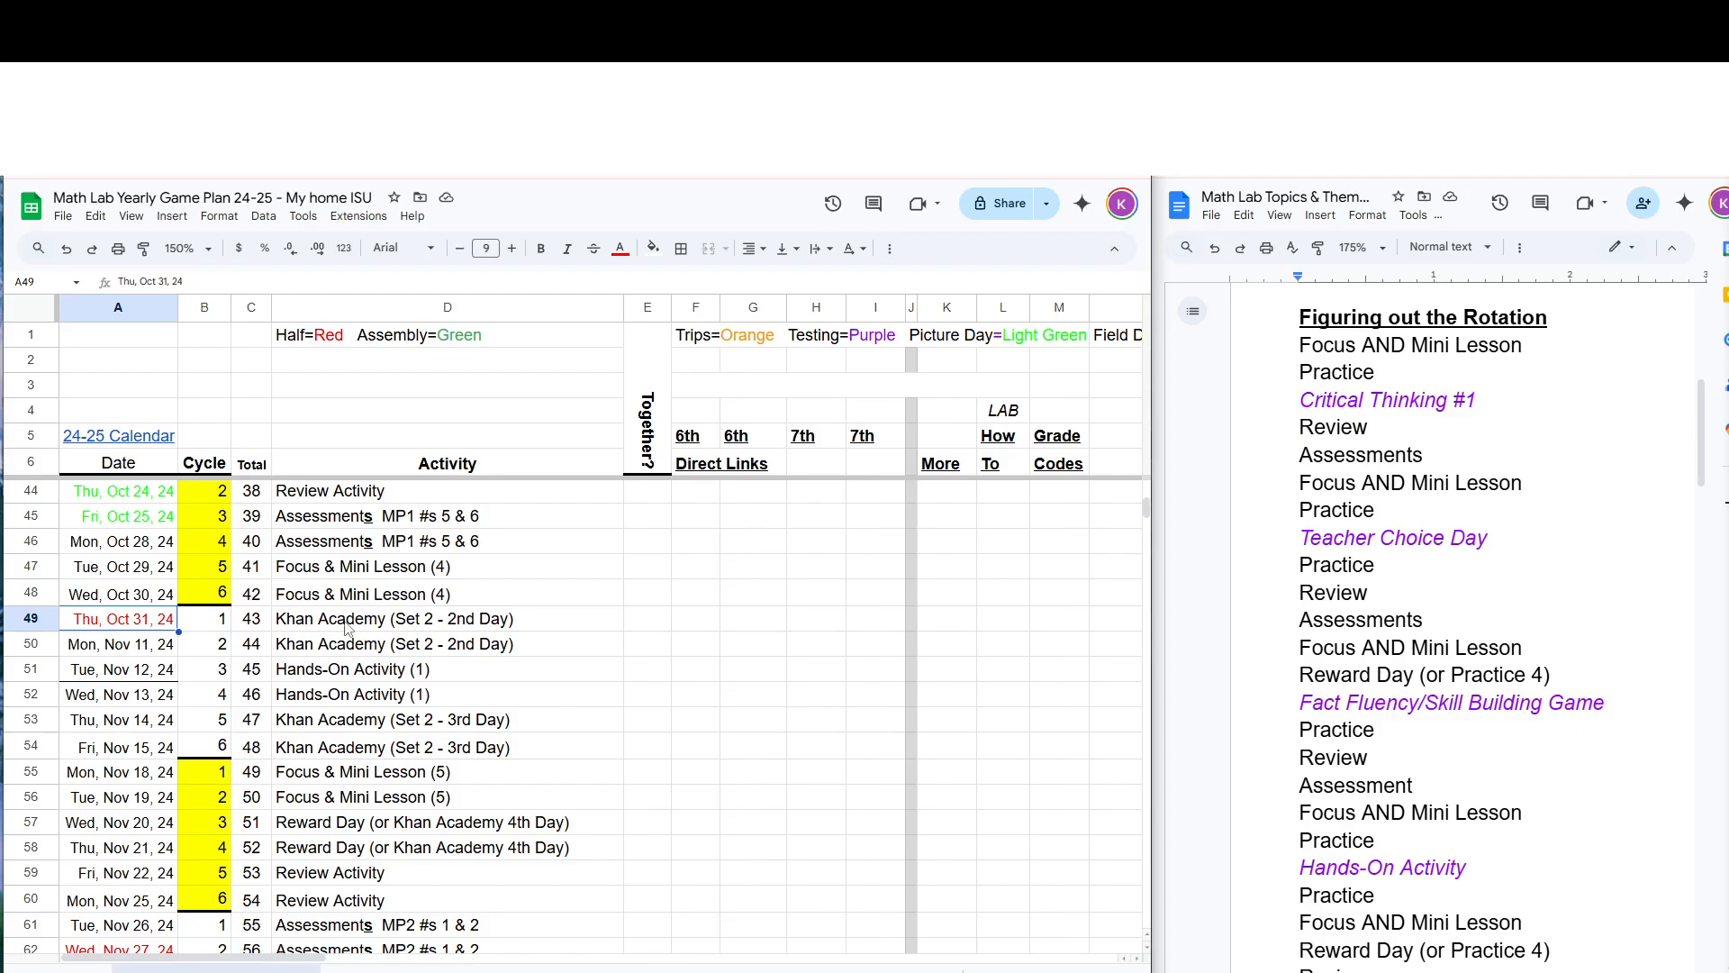
pyautogui.scroll(-2, 343, 628)
pyautogui.scroll(2, 343, 628)
pyautogui.scroll(-5, 343, 628)
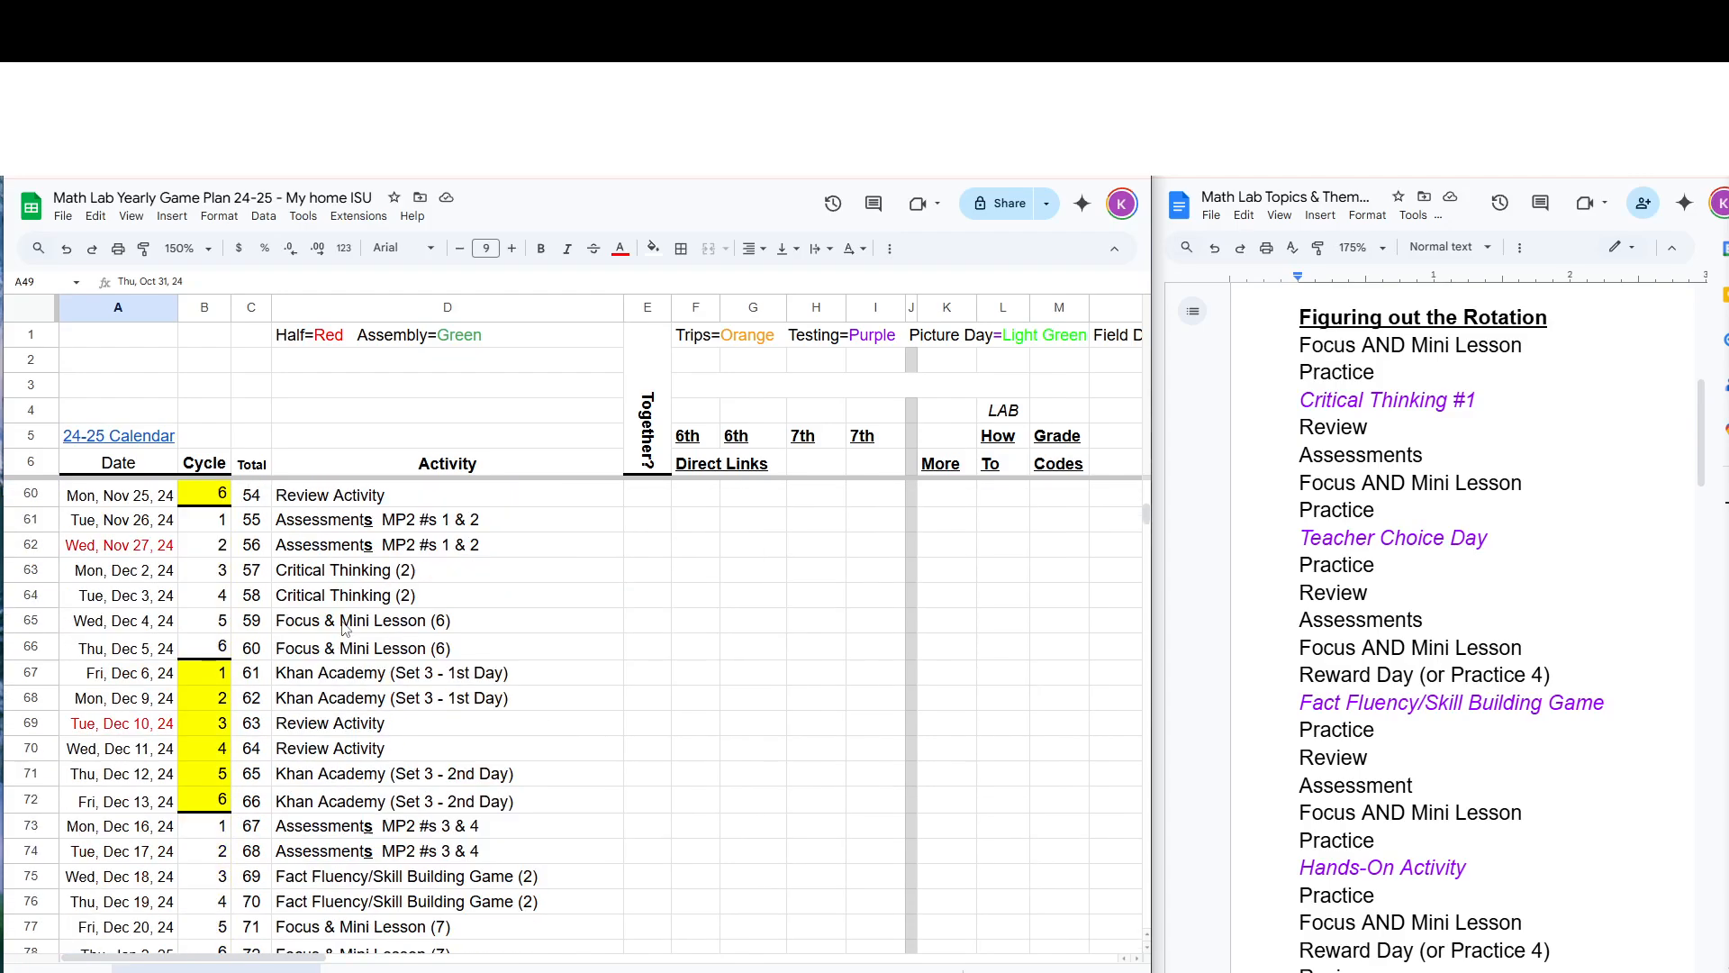
pyautogui.click(136, 546)
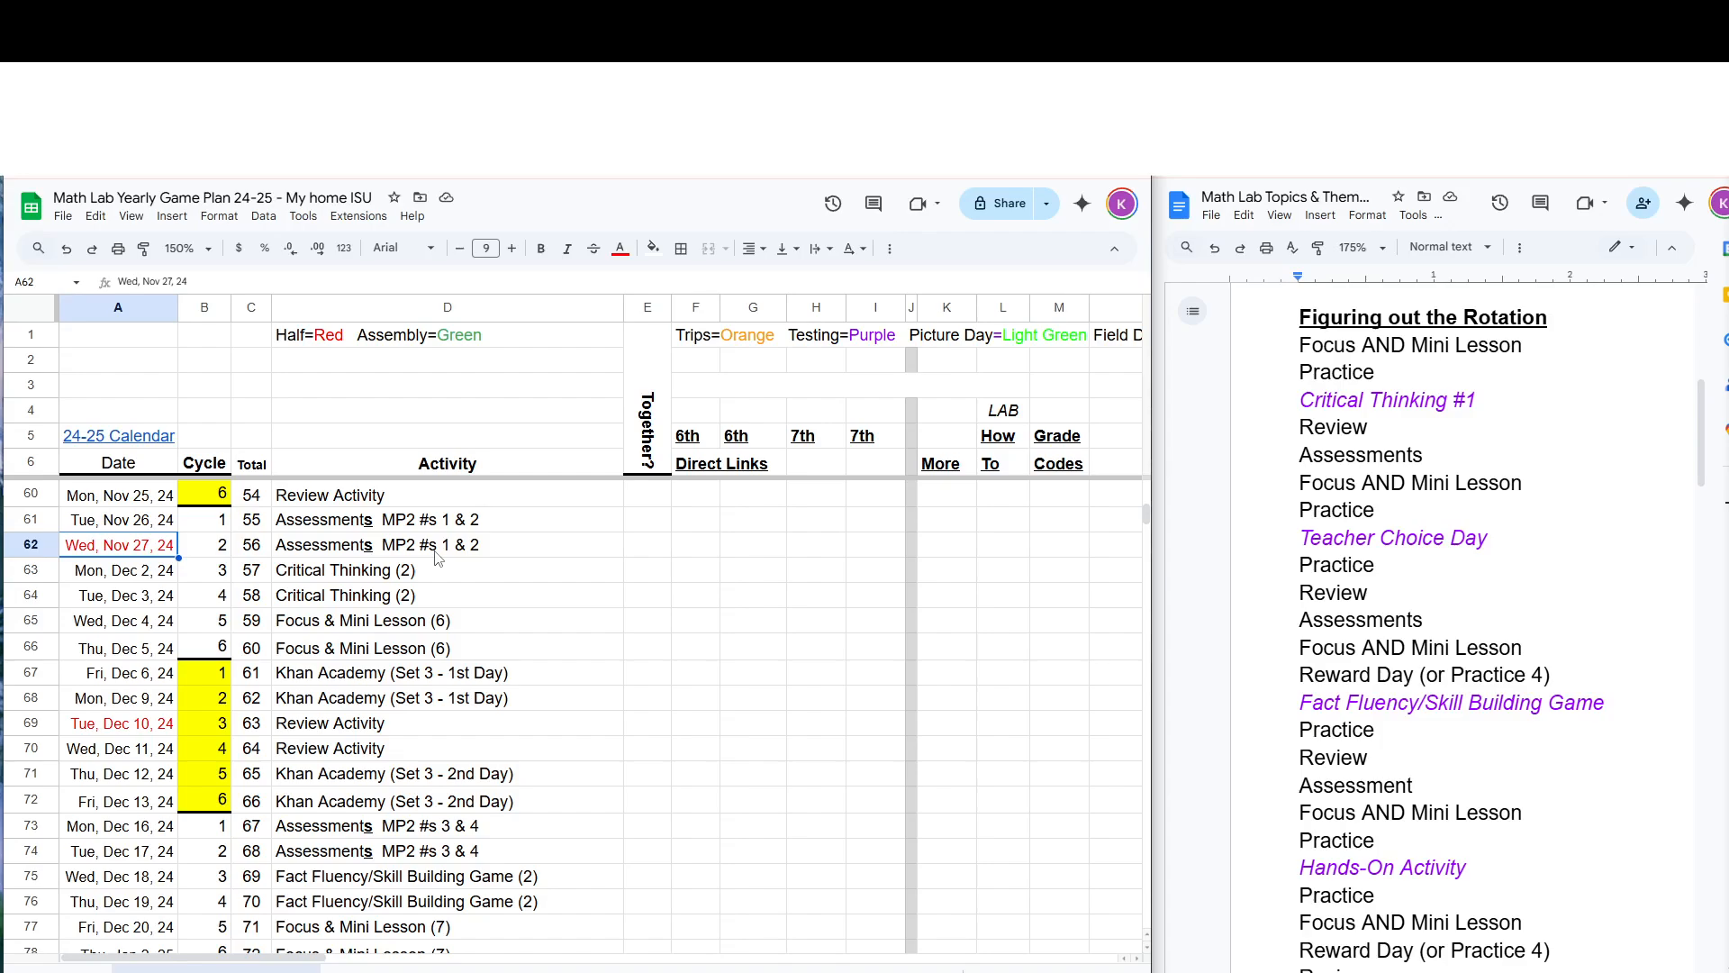
pyautogui.moveTo(387, 521); pyautogui.dragTo(388, 553)
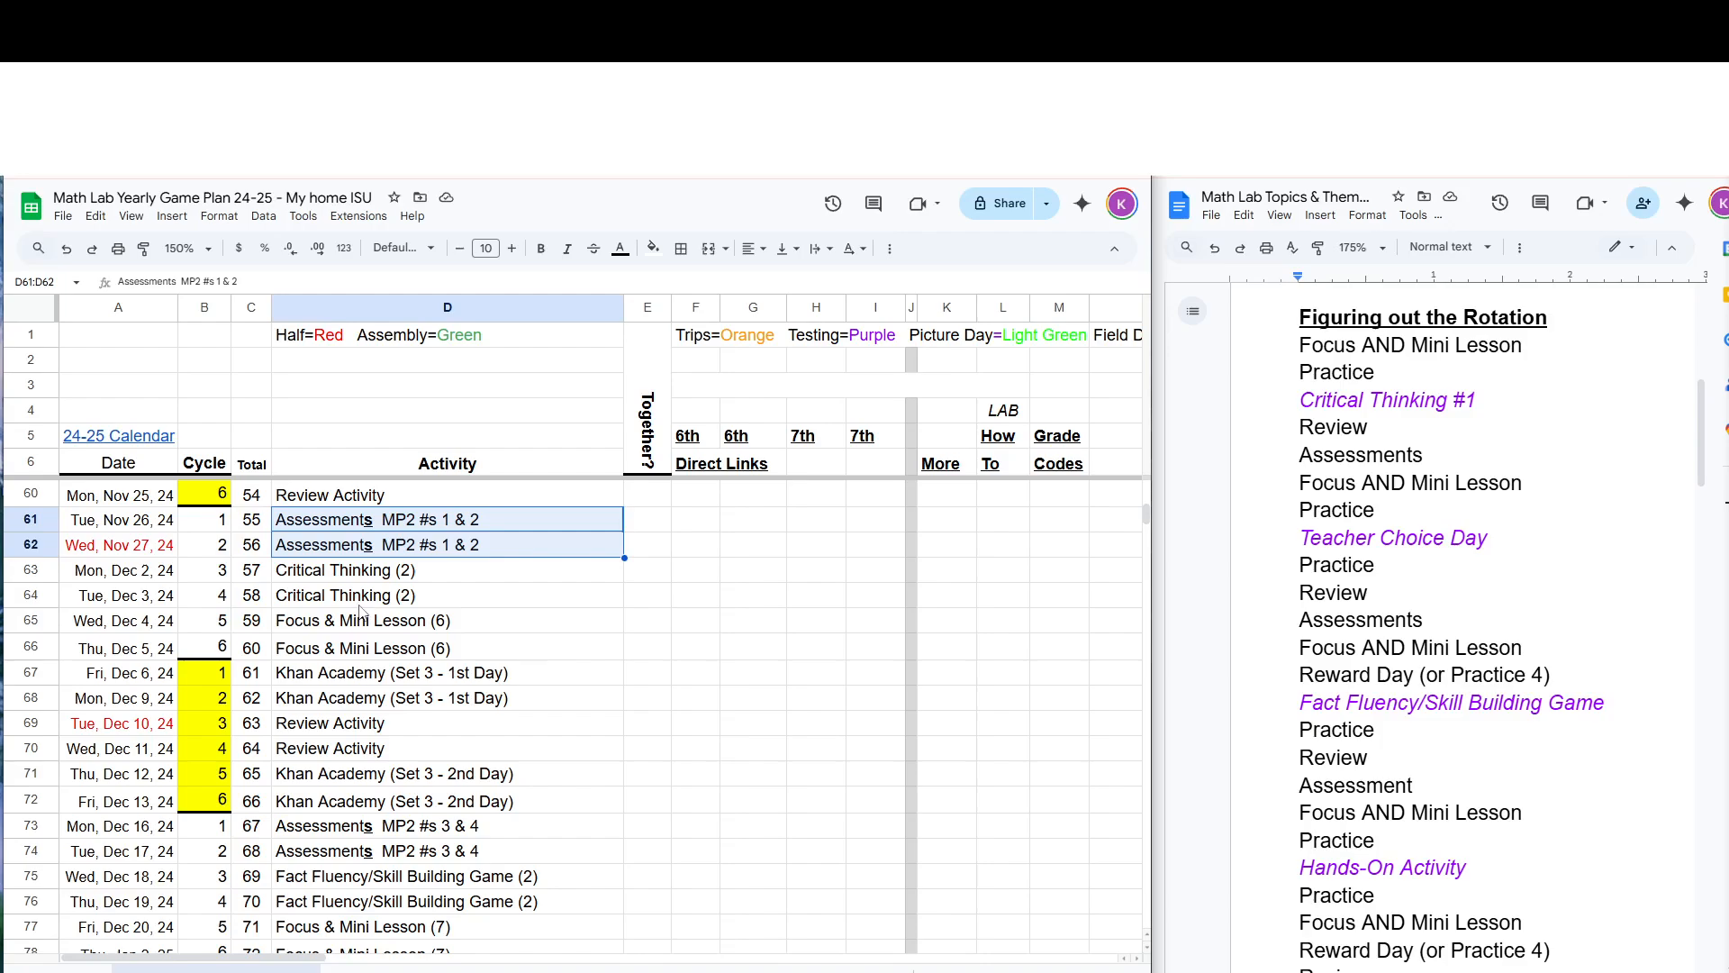
pyautogui.click(483, 522)
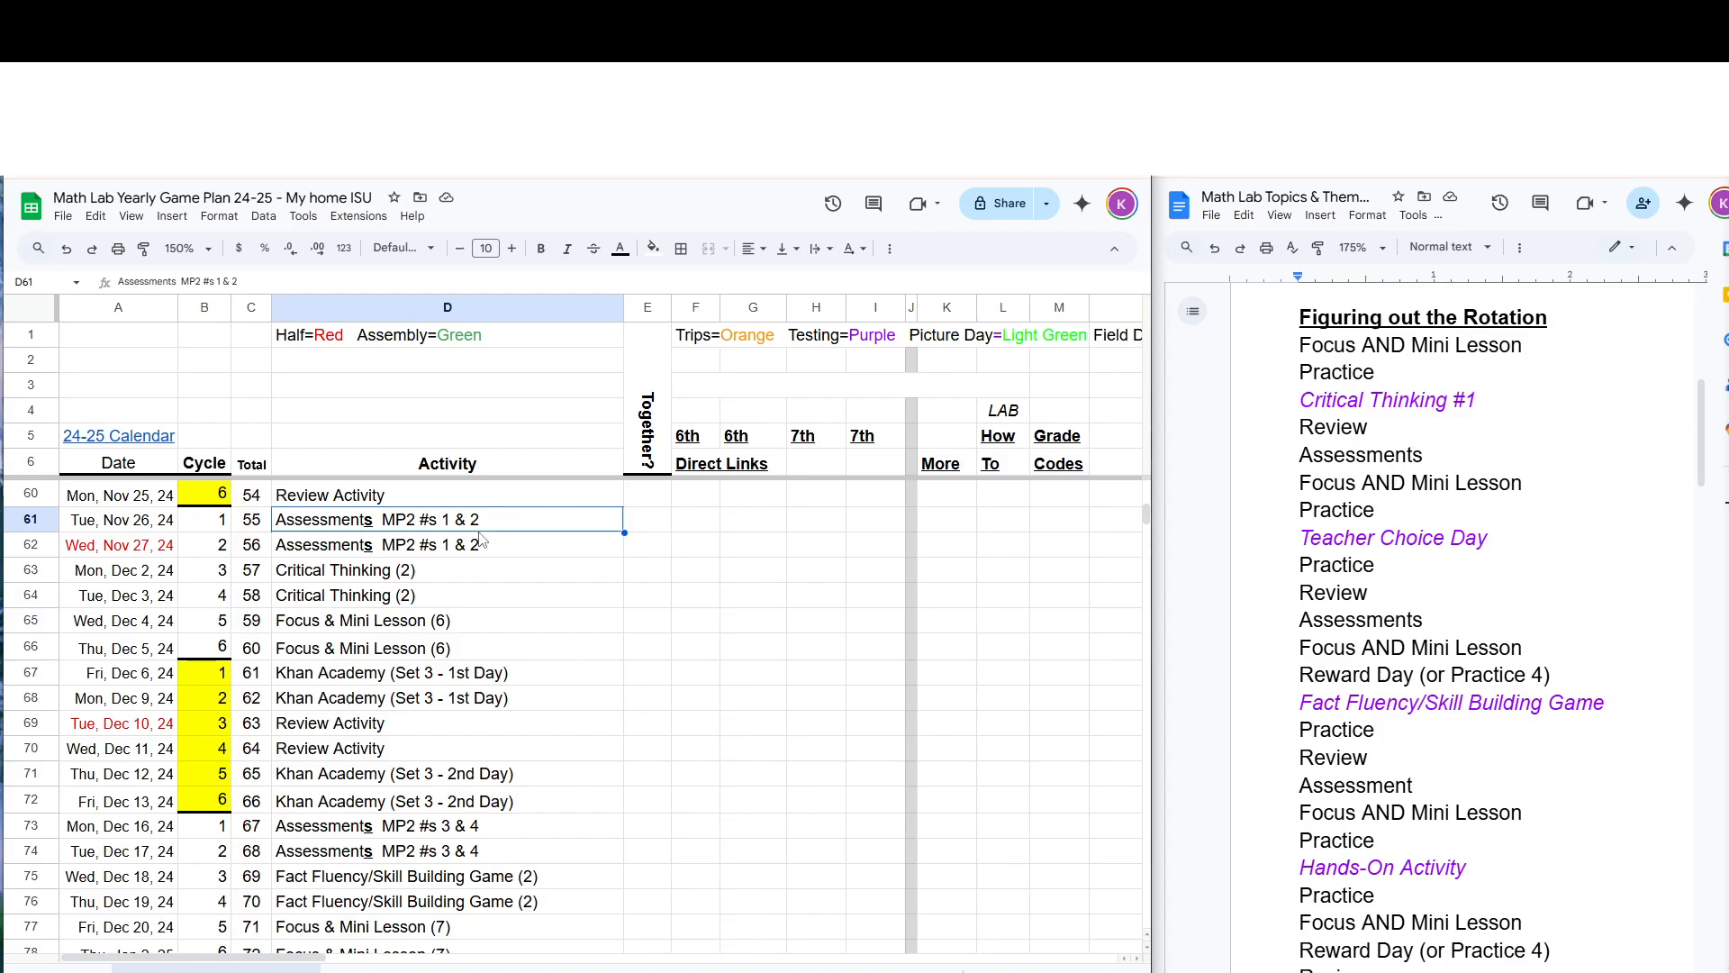
pyautogui.click(443, 683)
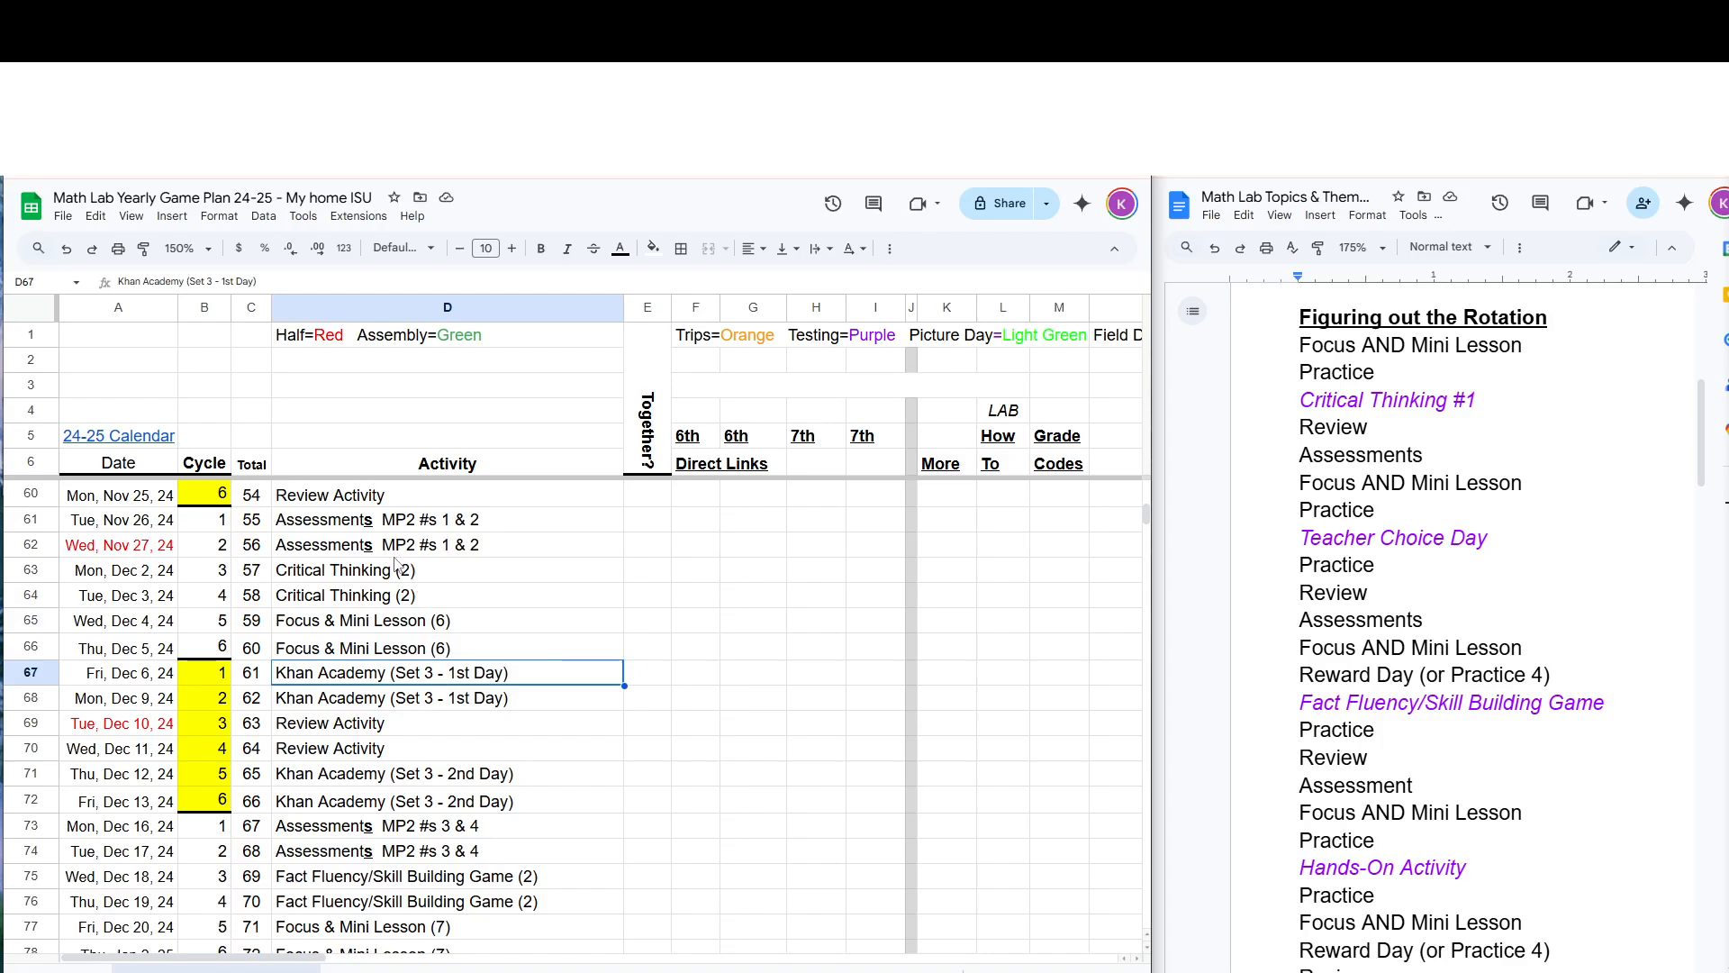
pyautogui.click(152, 730)
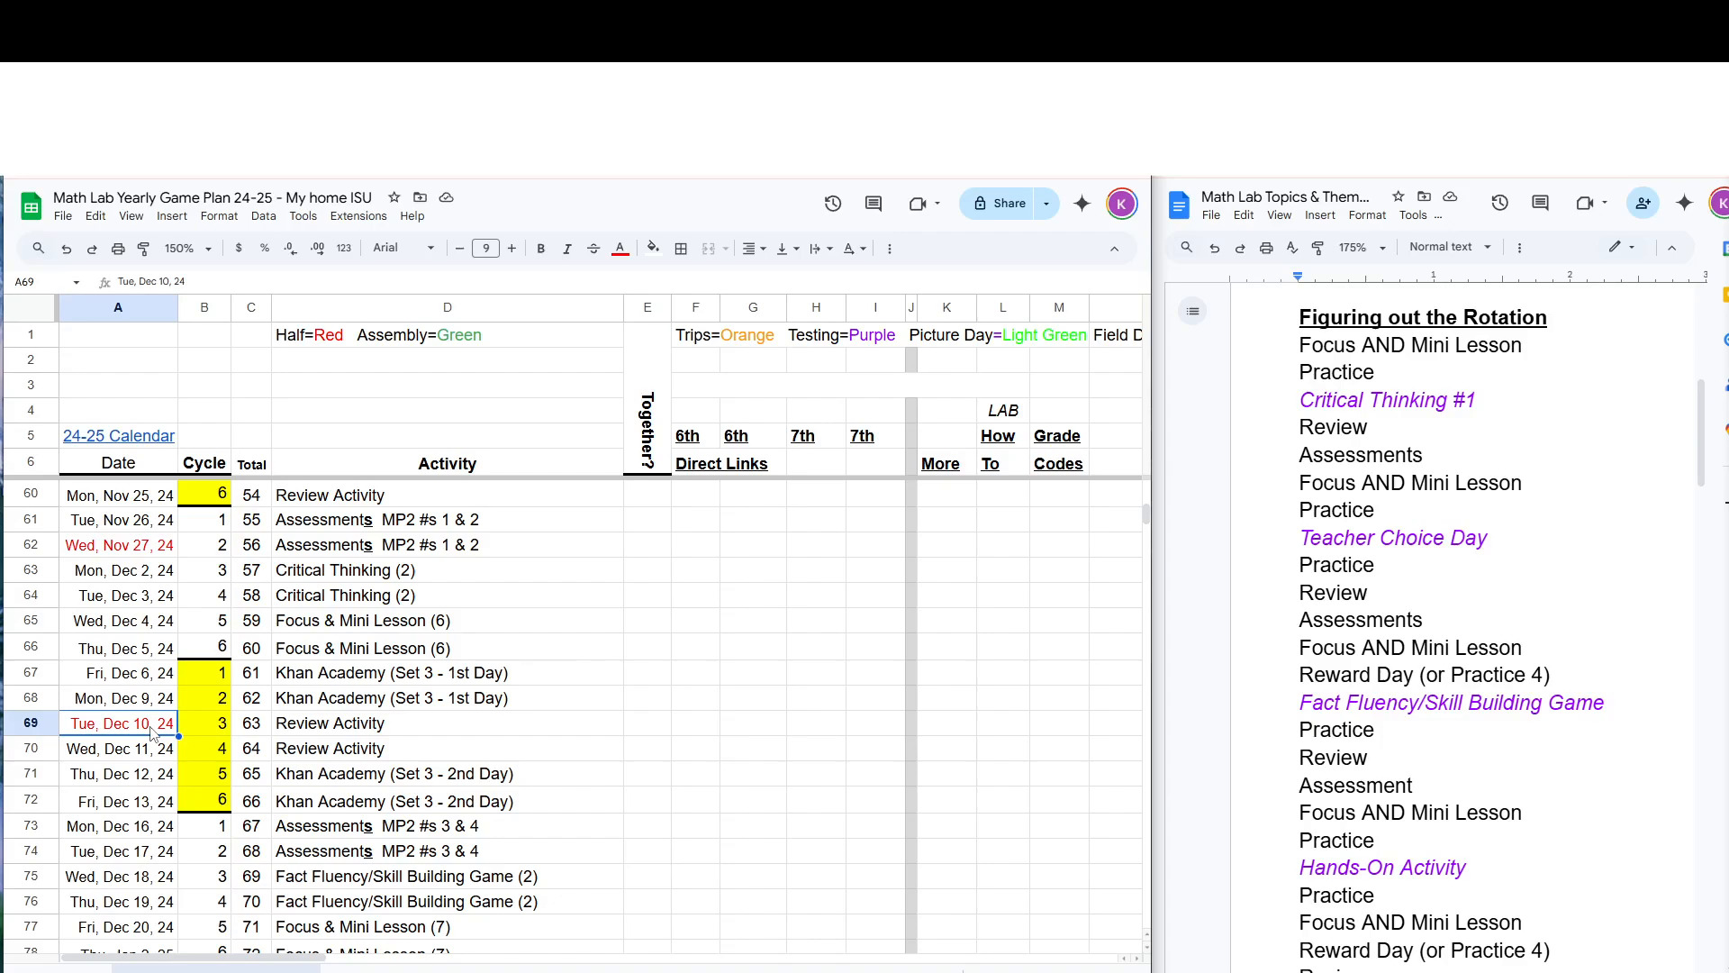
pyautogui.moveTo(326, 725); pyautogui.dragTo(324, 748)
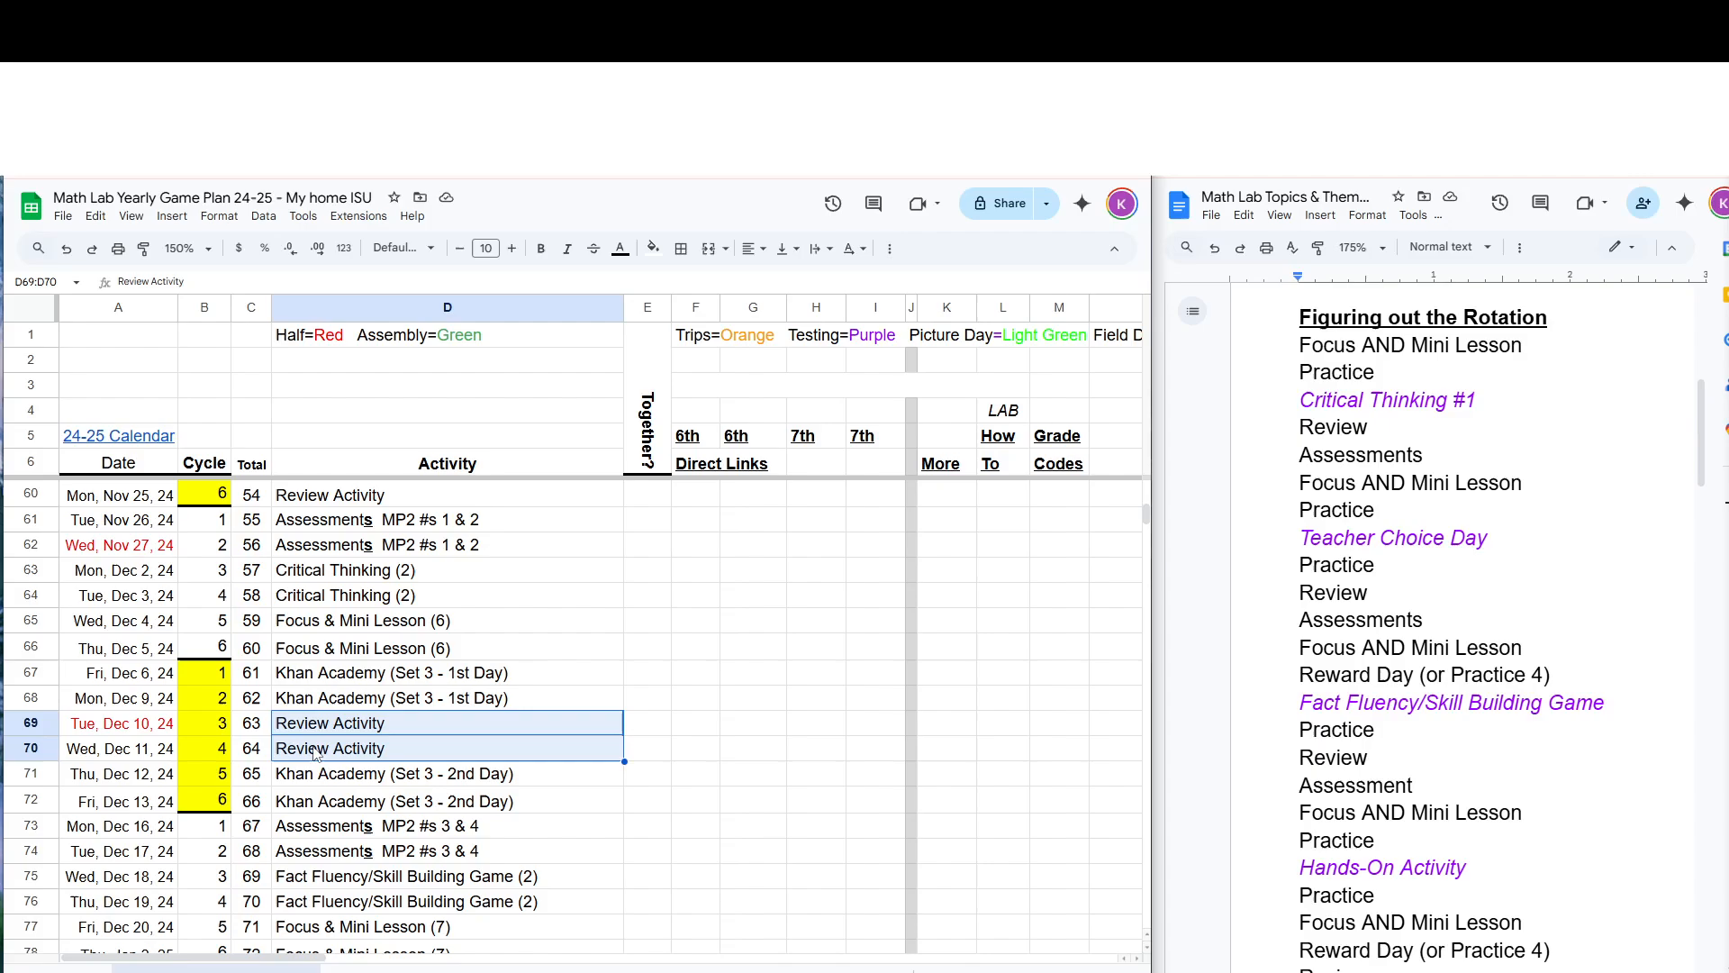
# Copy the two Focus & Mini Lesson (8) entries at Jan 17 and Jan 21 over the Jan 15–16 activities
pyautogui.scroll(-7, 315, 753)
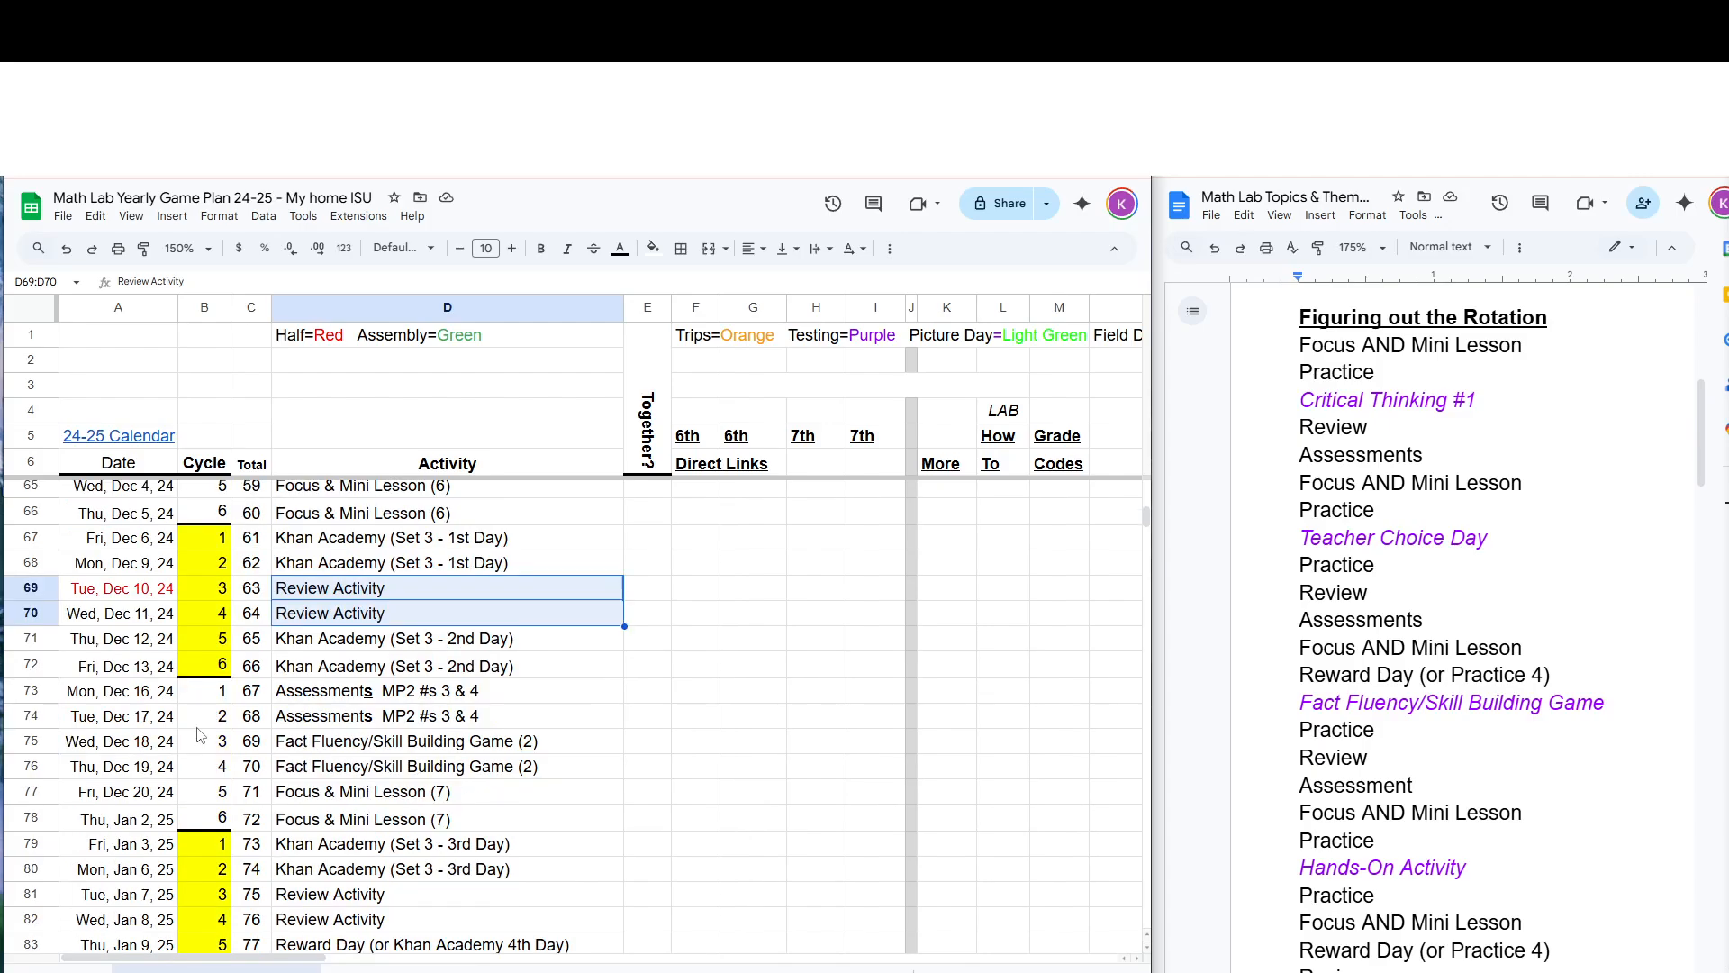
pyautogui.click(131, 695)
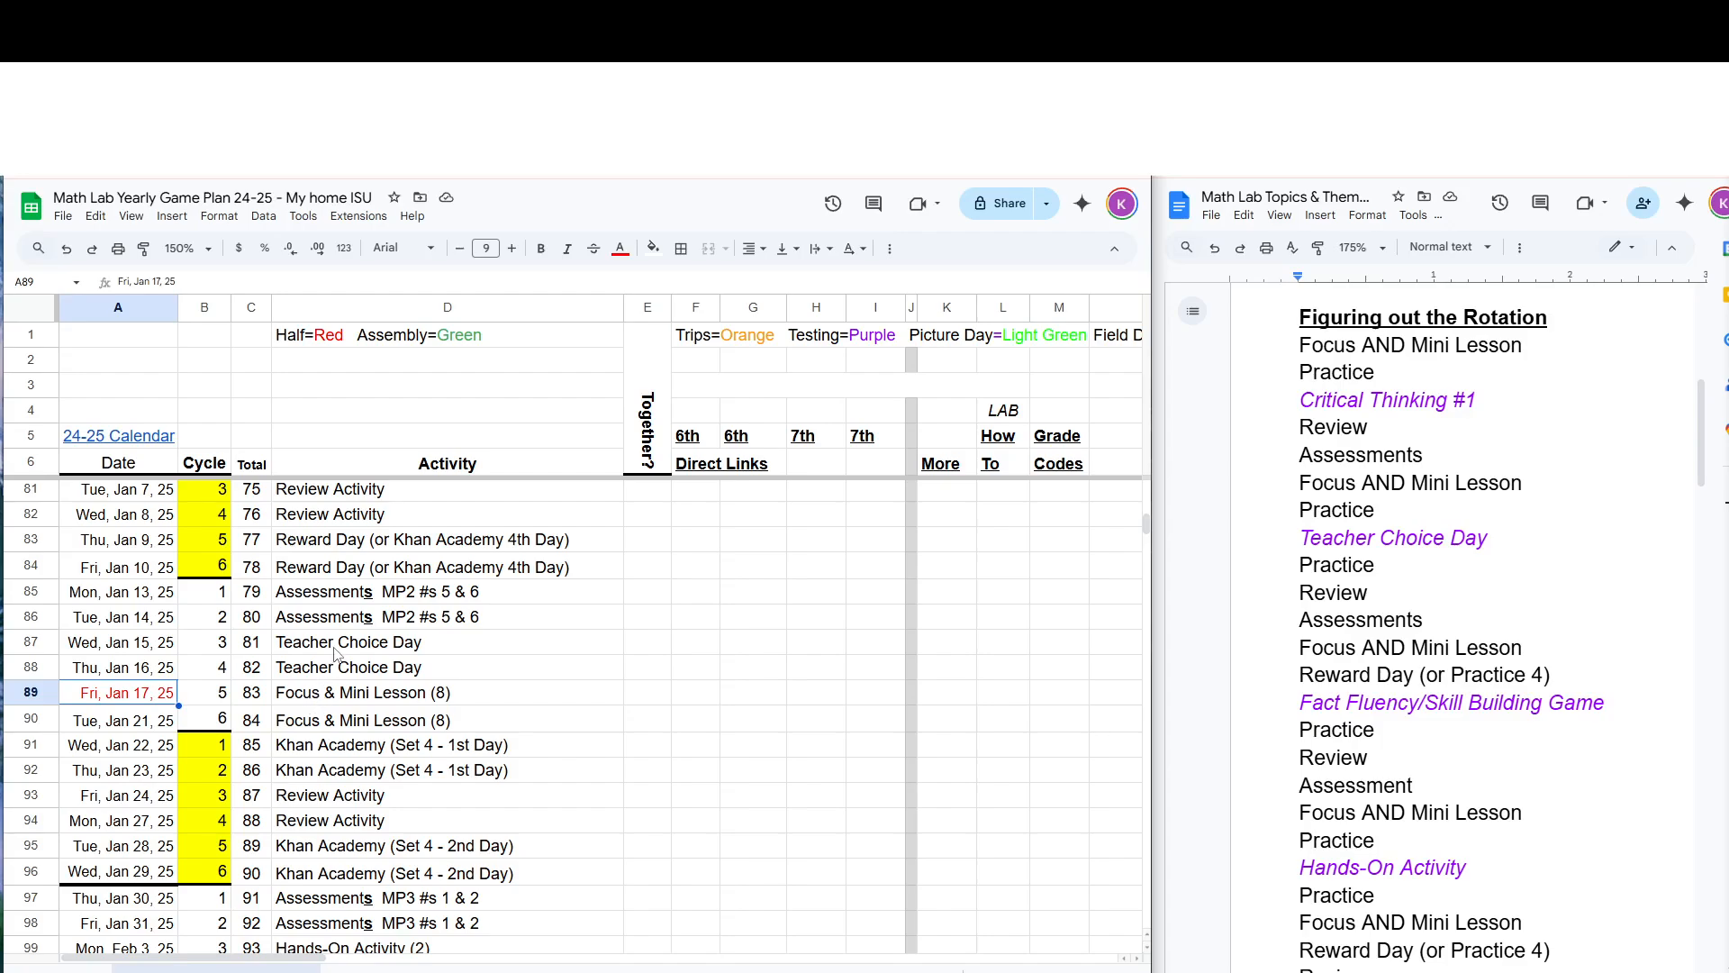
pyautogui.moveTo(335, 698); pyautogui.dragTo(335, 722)
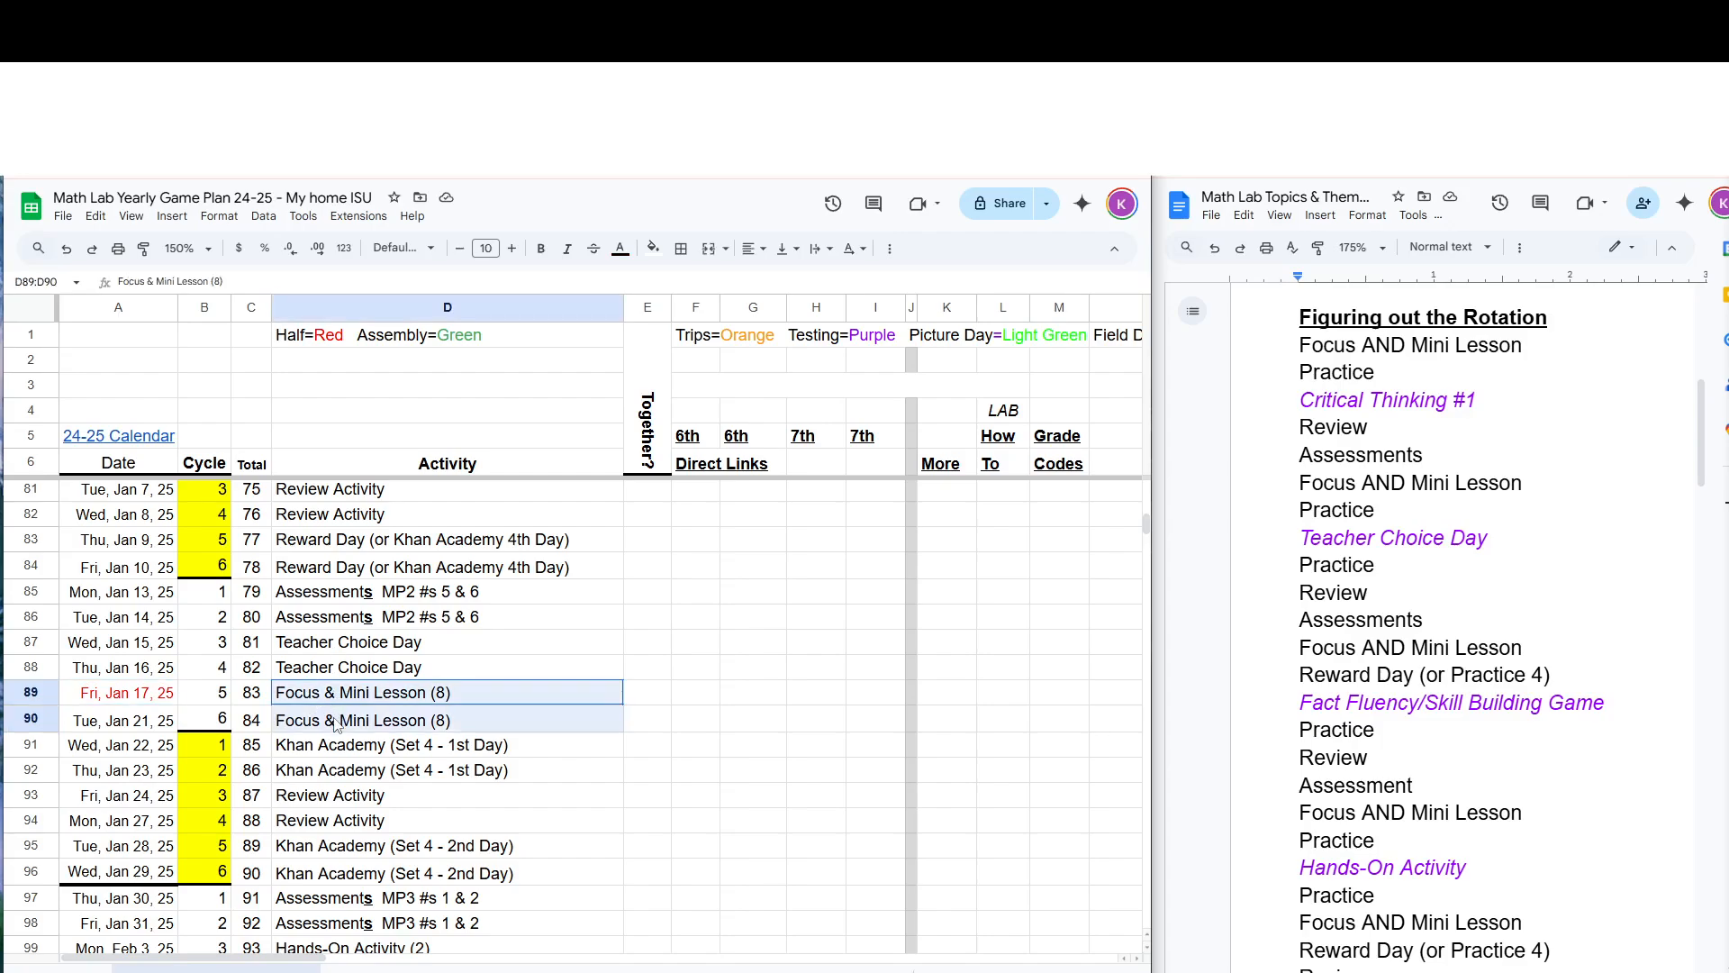
pyautogui.hotkey('ctrl', 'c')
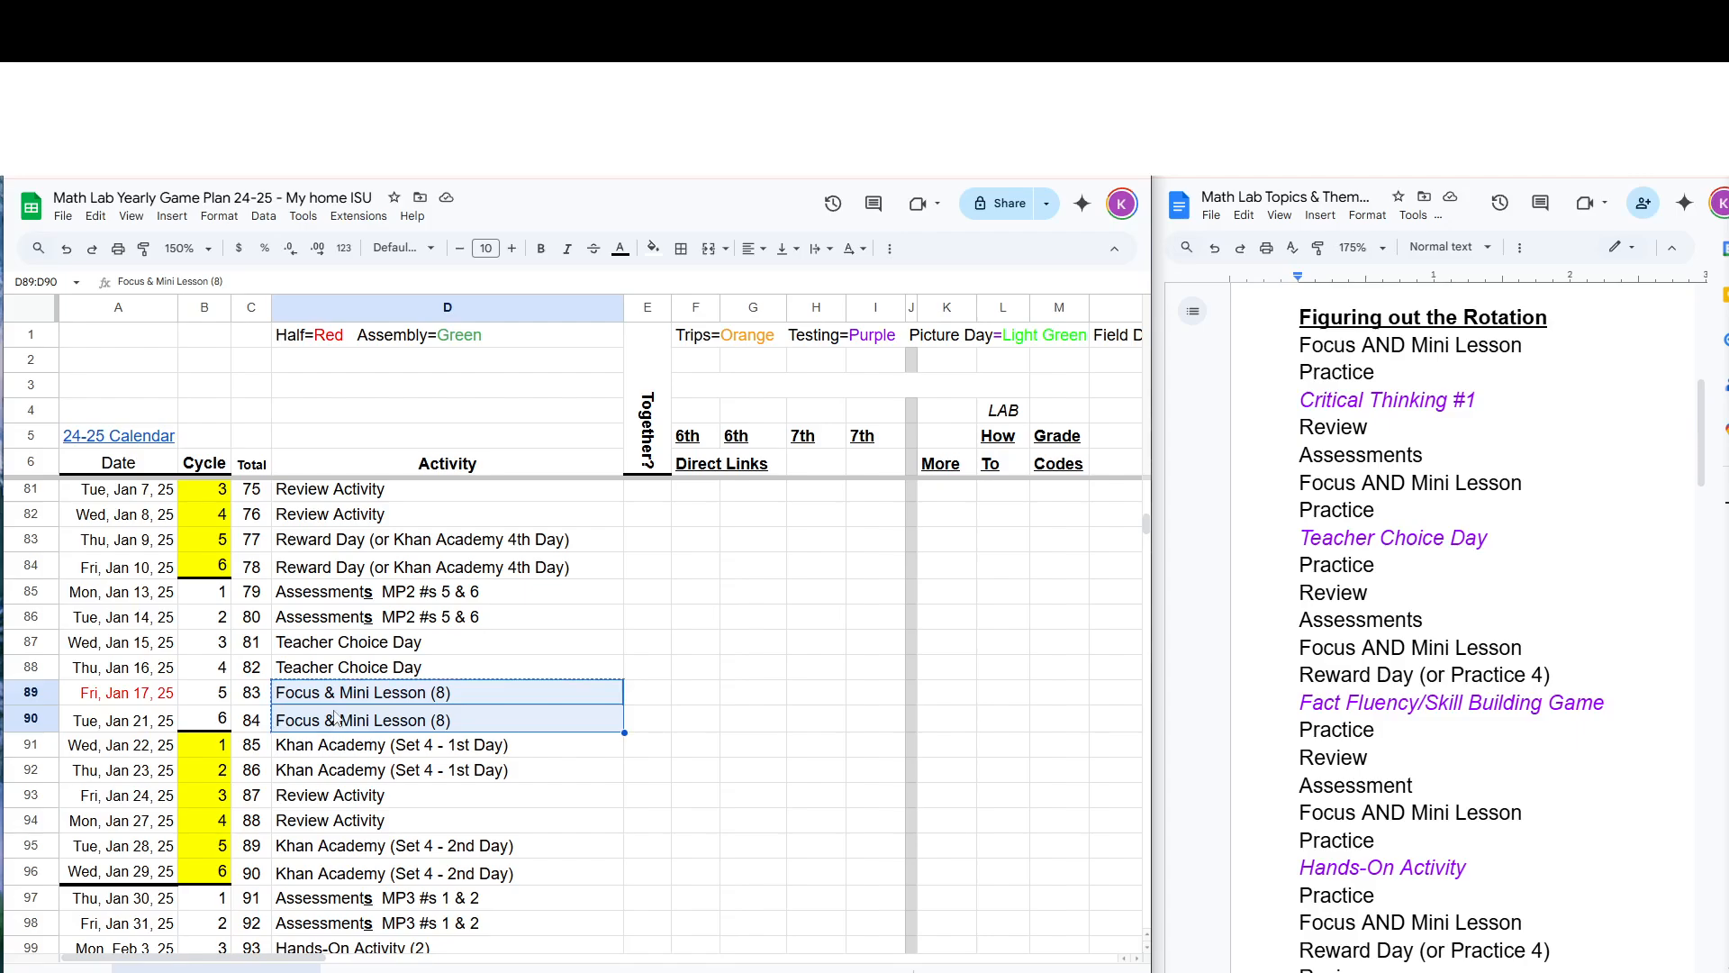
pyautogui.click(340, 646)
pyautogui.hotkey('ctrl', 'v')
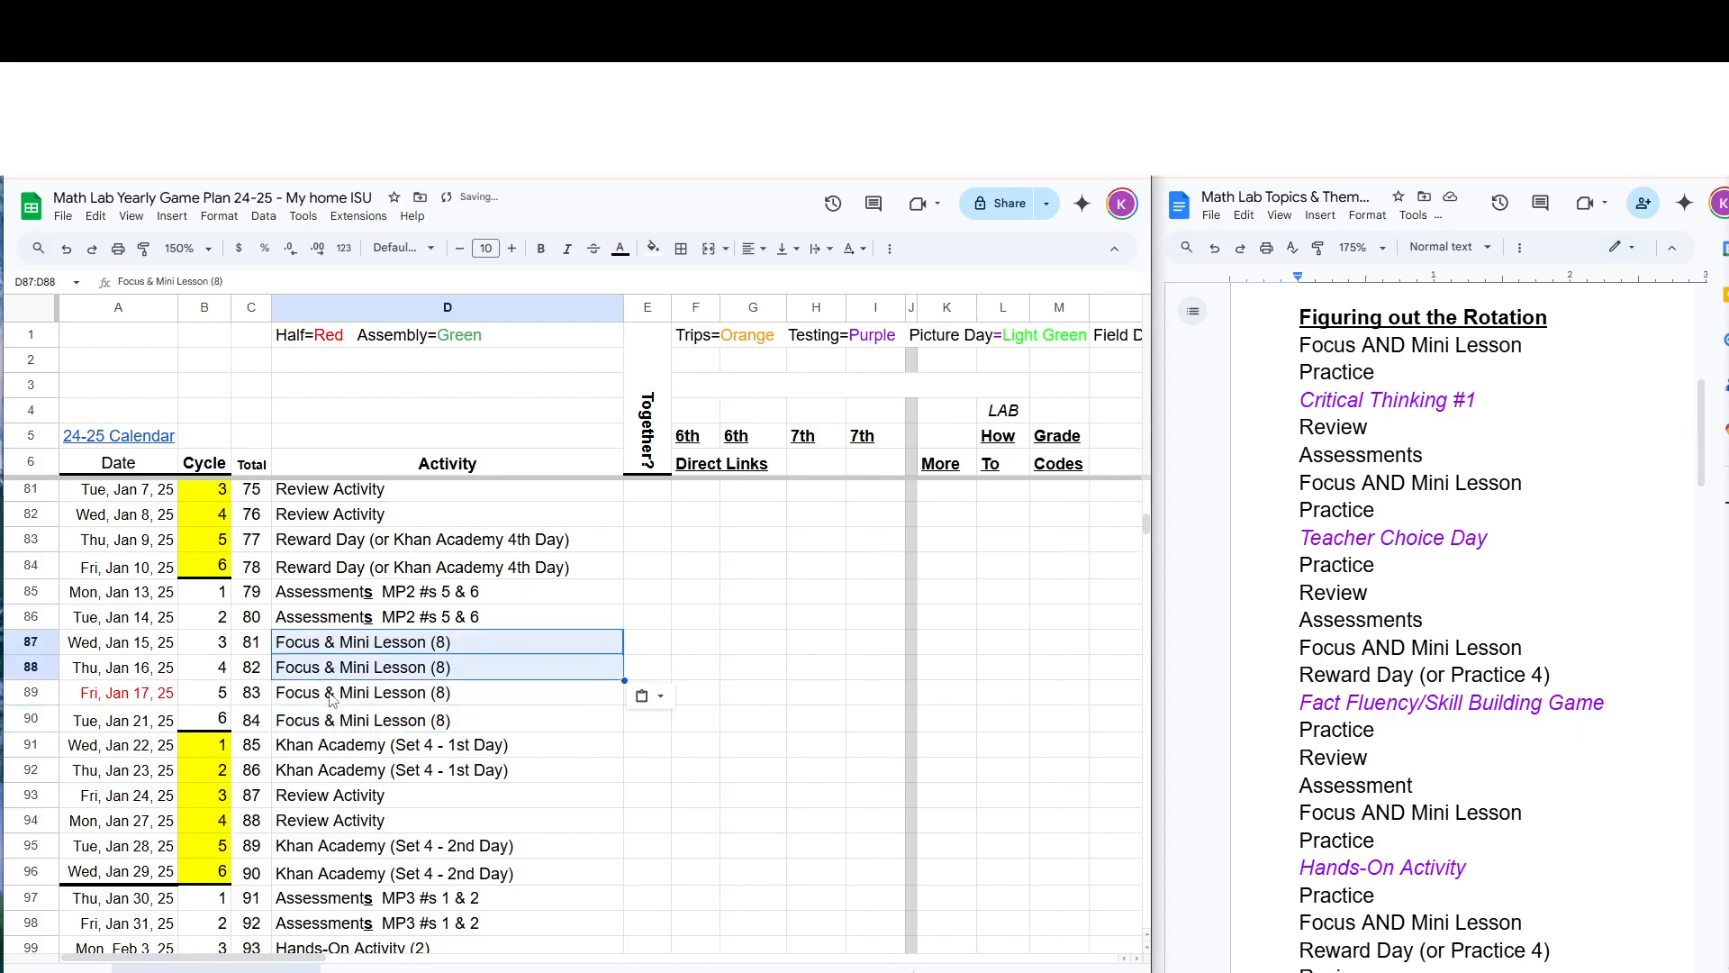
# Replace the activities for Jan 17 and Jan 21 with Teacher Choice Day
pyautogui.click(333, 701)
pyautogui.write('Teacher')
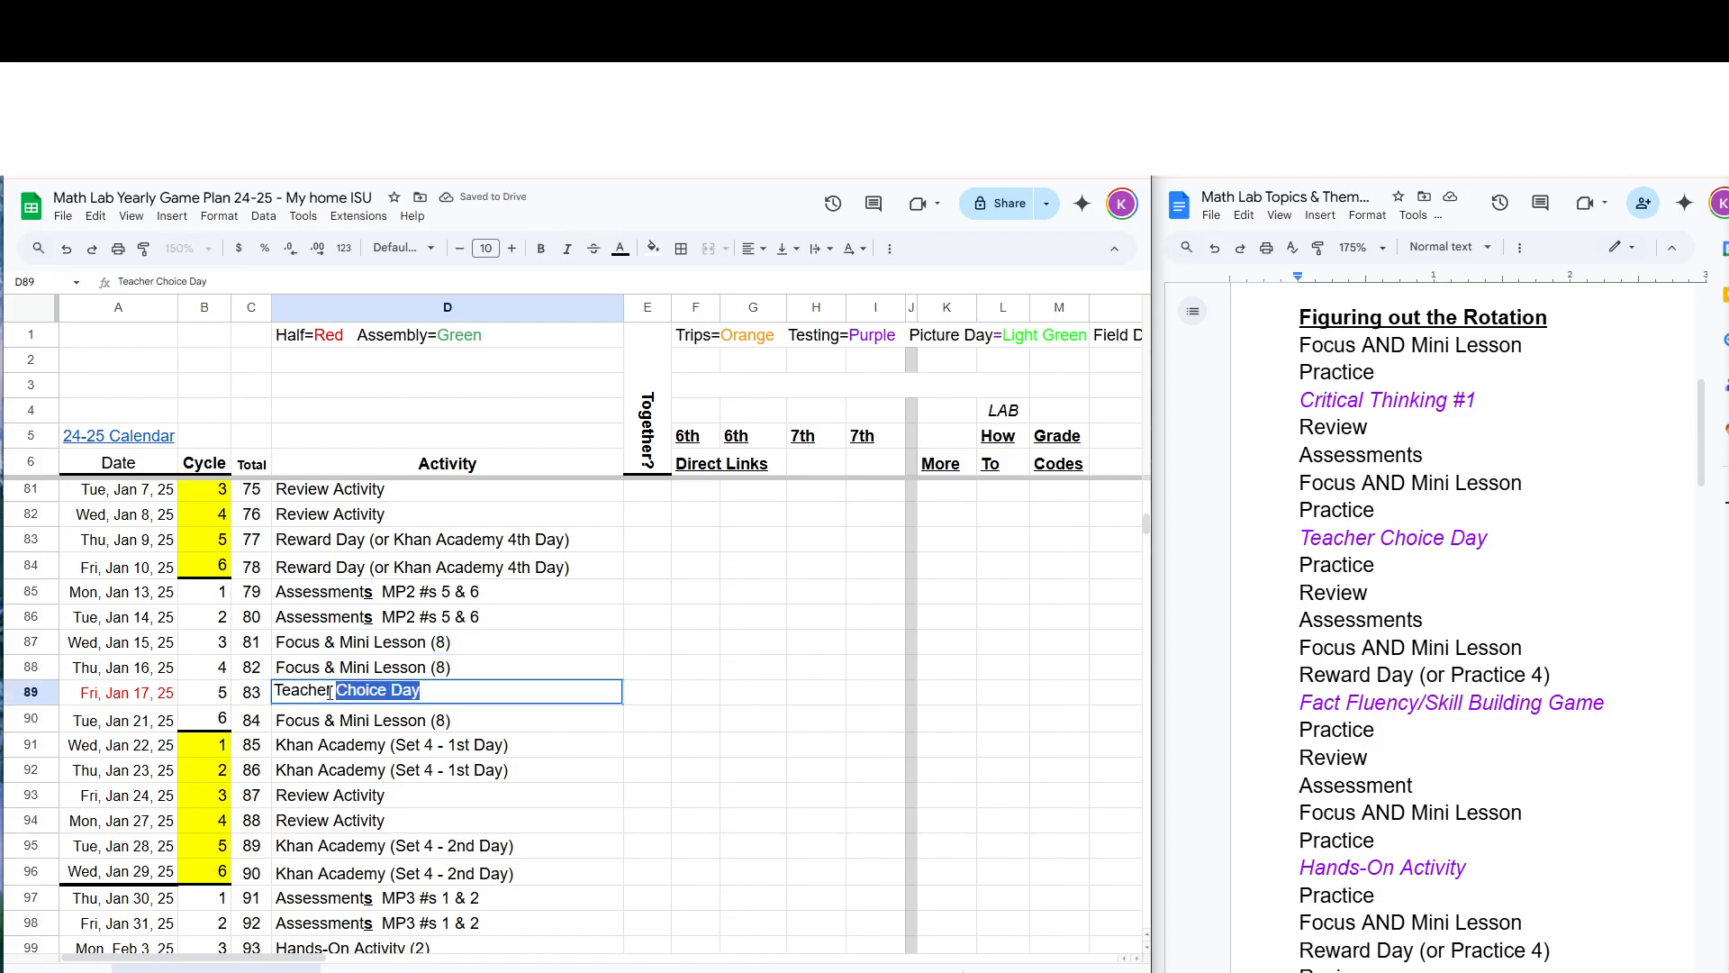
pyautogui.press('Return')
pyautogui.click(356, 725)
pyautogui.click(355, 697)
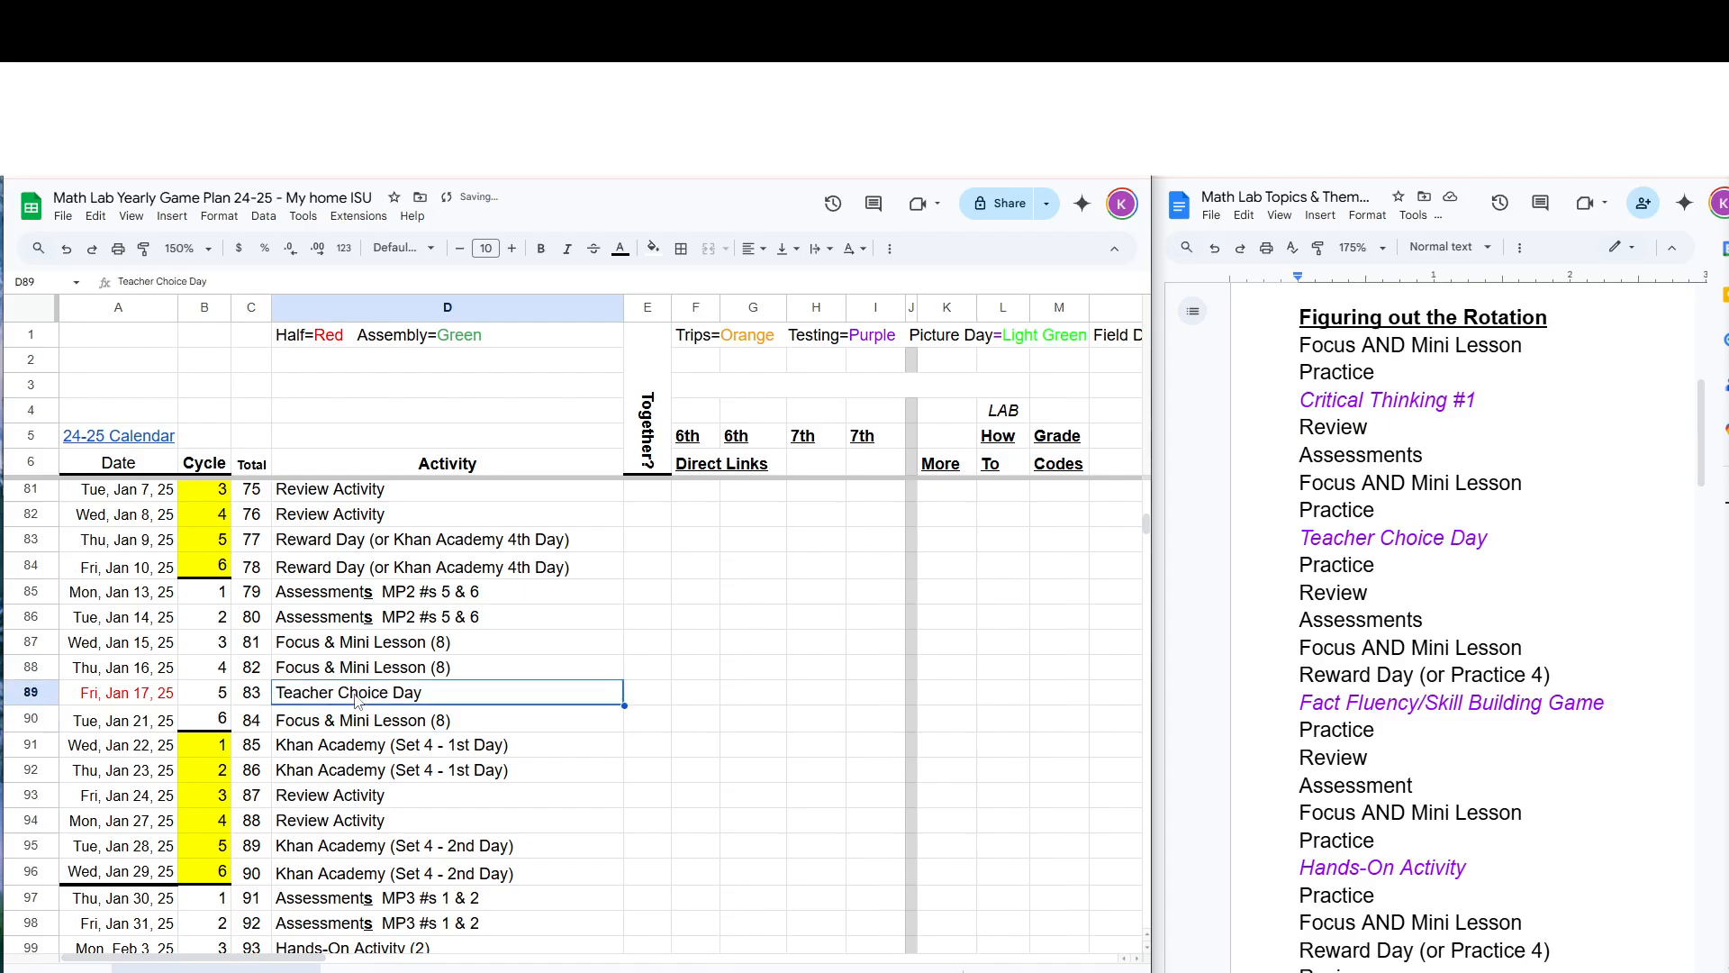
pyautogui.hotkey('ctrl', 'c')
pyautogui.press('Down')
pyautogui.hotkey('ctrl', 'v')
pyautogui.press('Down')
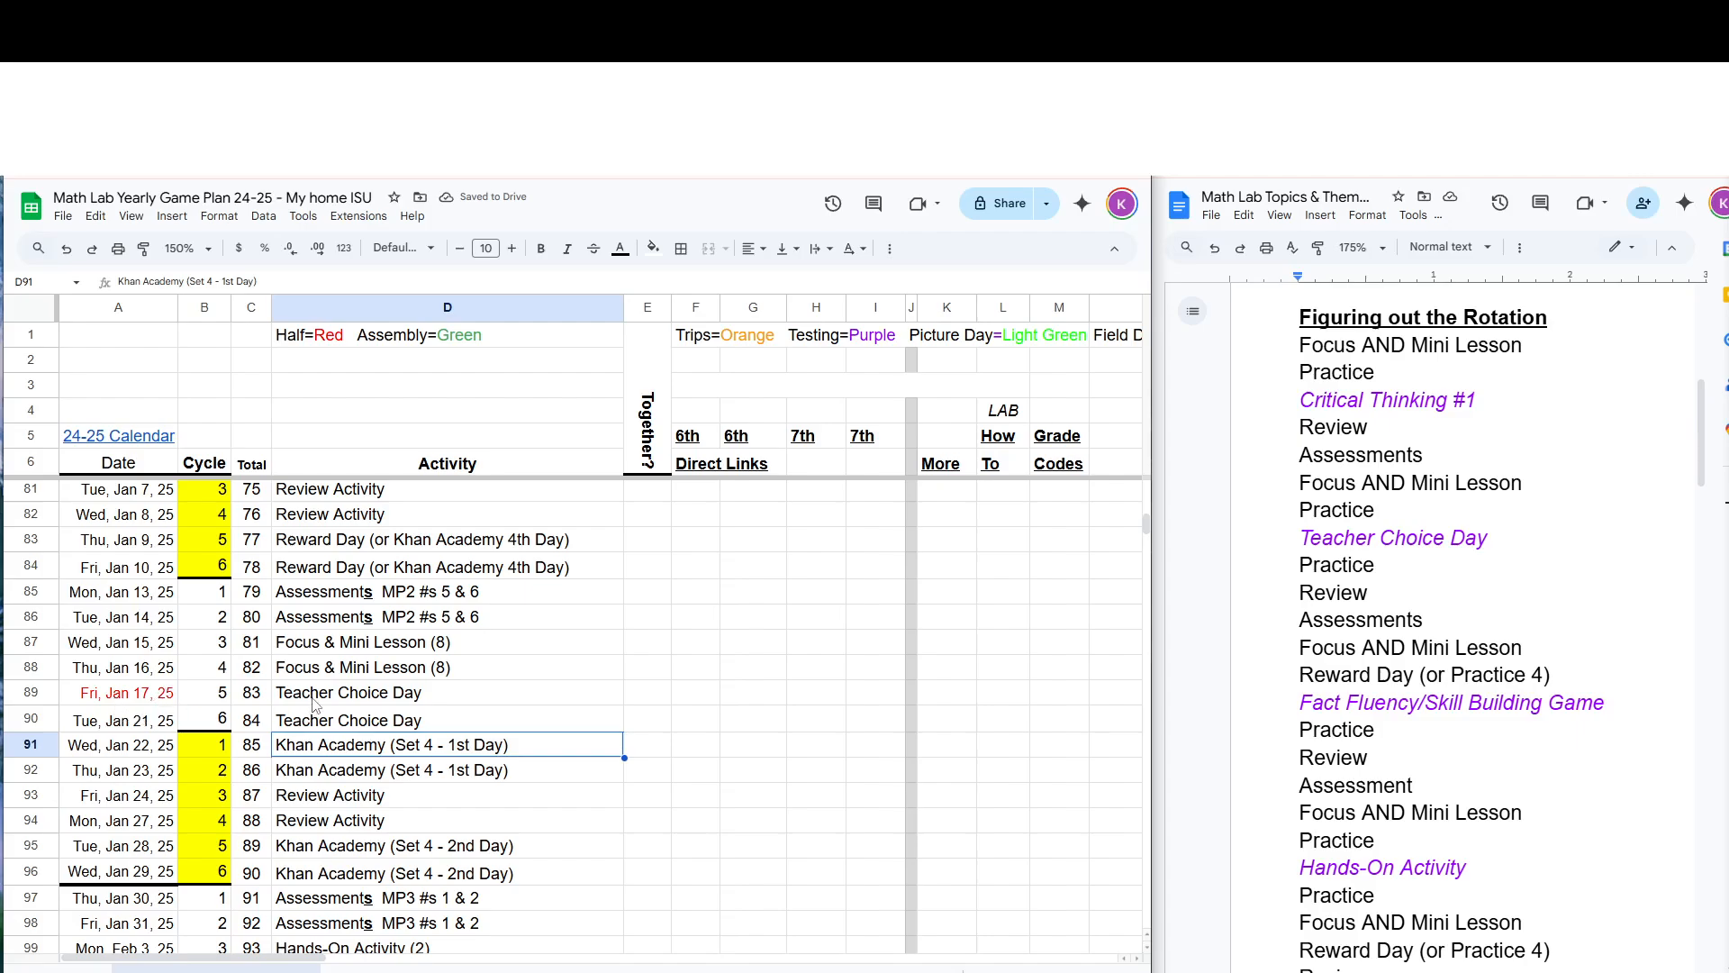
pyautogui.moveTo(361, 700); pyautogui.dragTo(361, 722)
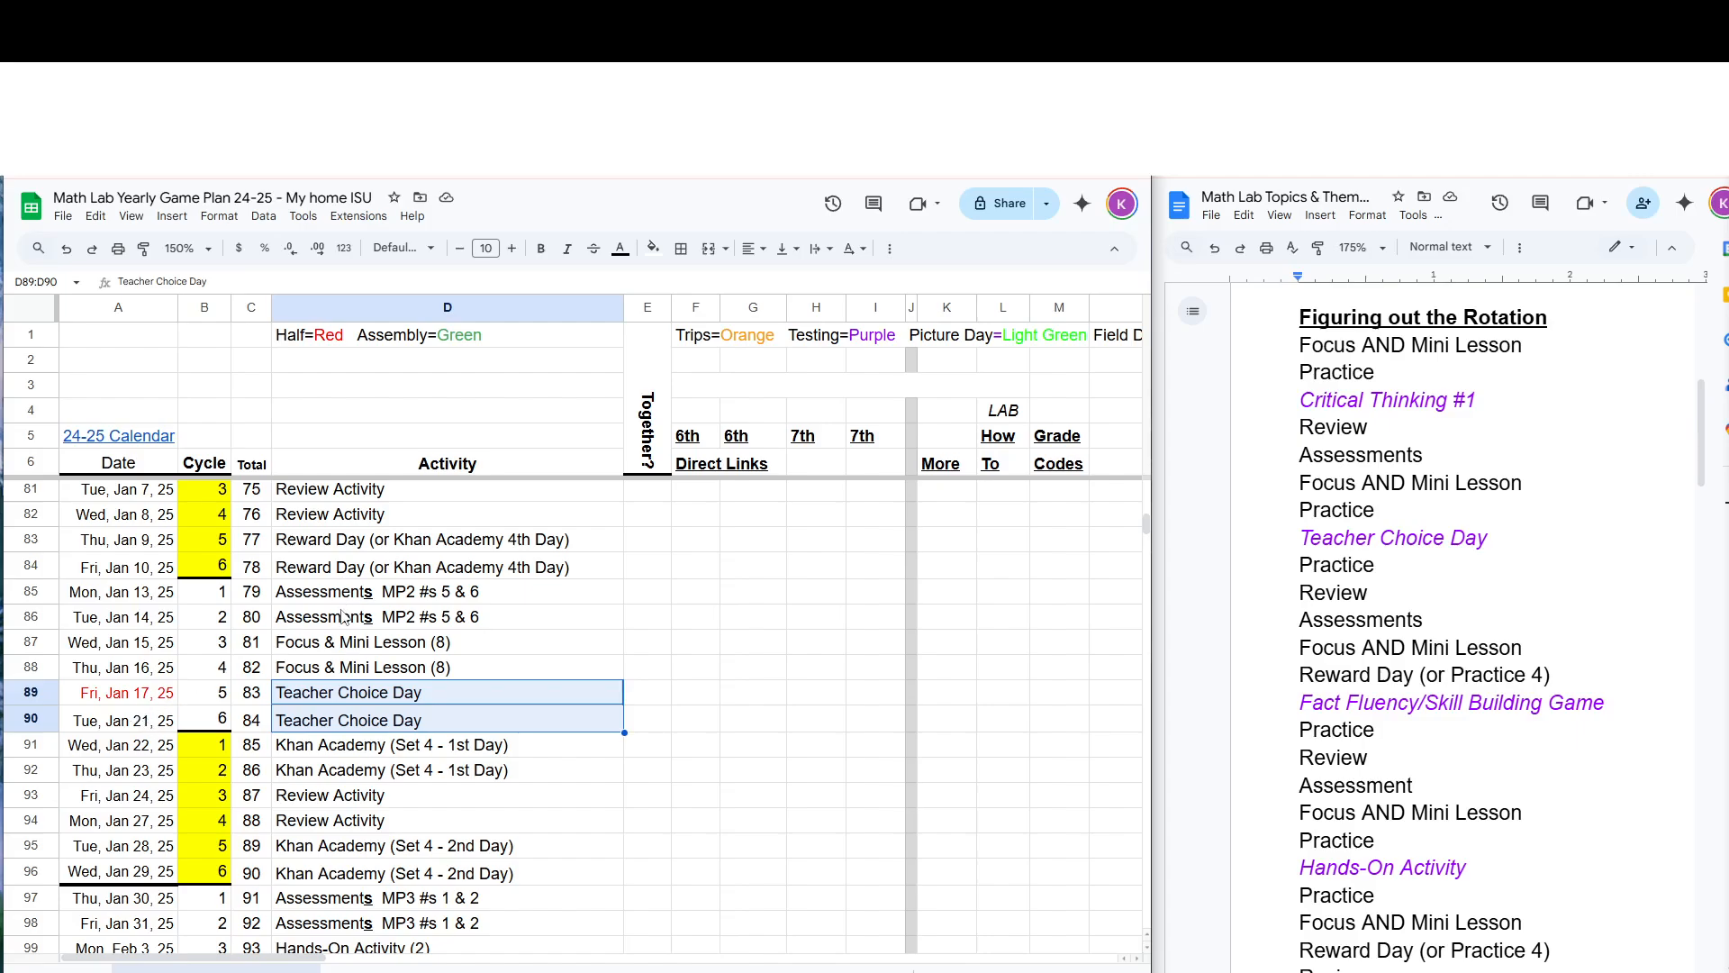
pyautogui.click(352, 646)
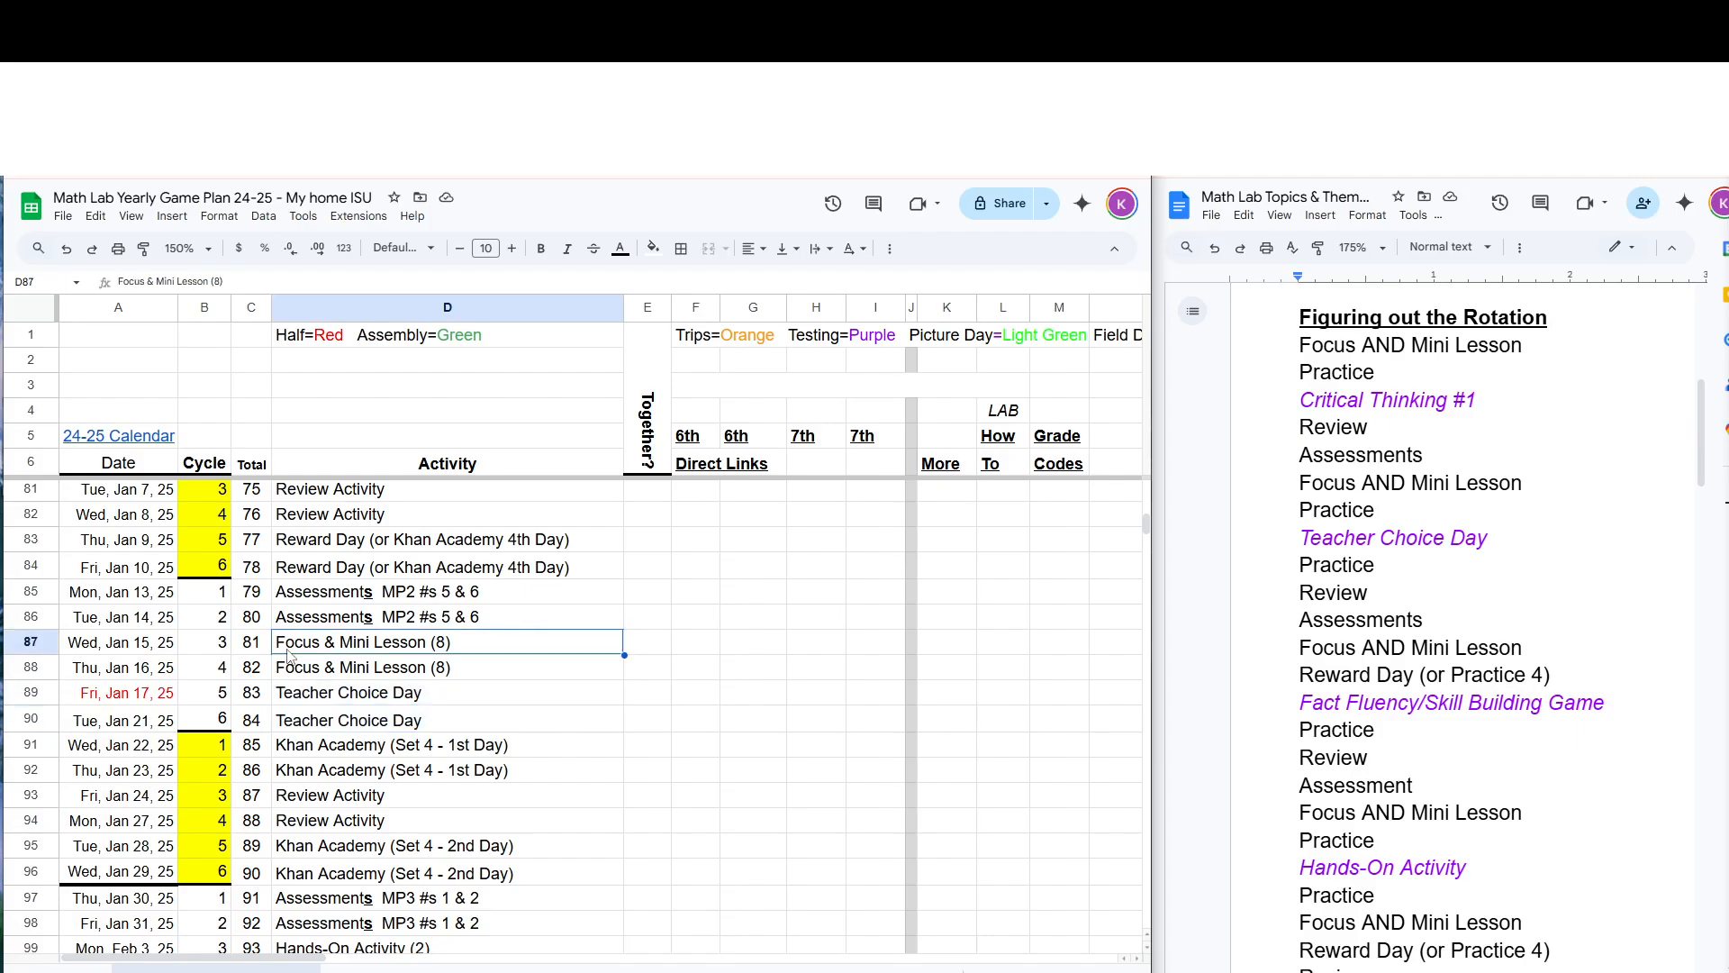
# Check the activity planned for the Feb 14 half day together with its paired day, Feb 13
pyautogui.scroll(-2, 148, 658)
pyautogui.scroll(-5, 135, 657)
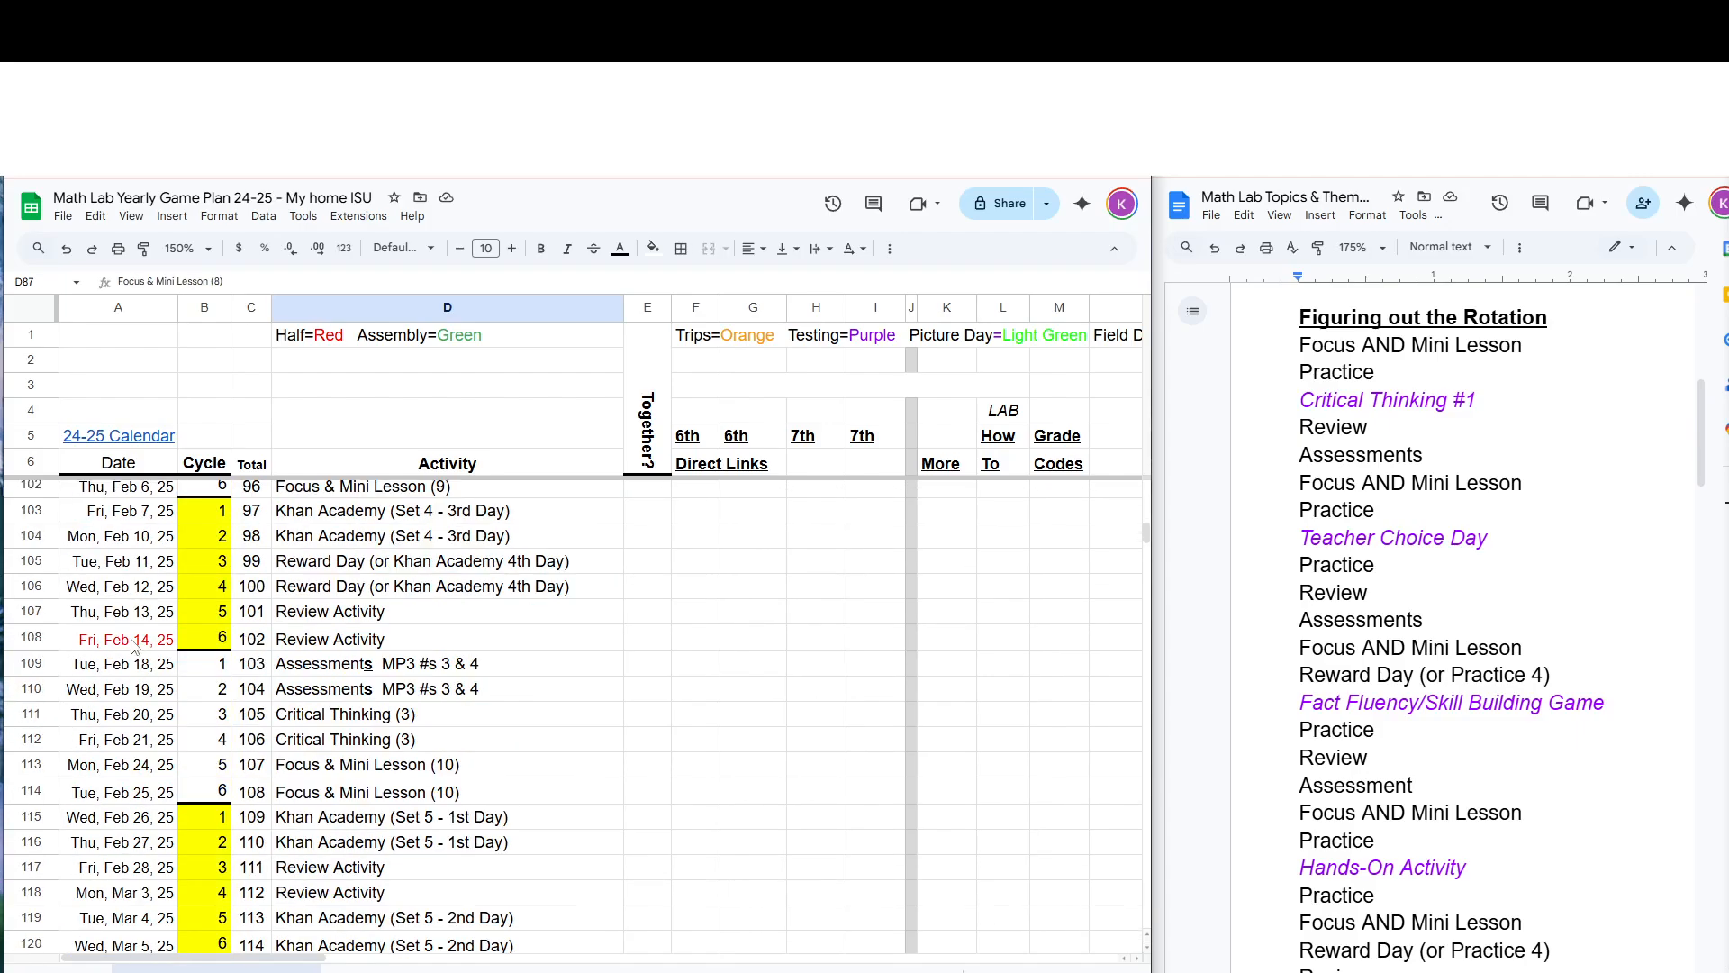
pyautogui.click(132, 642)
pyautogui.click(358, 641)
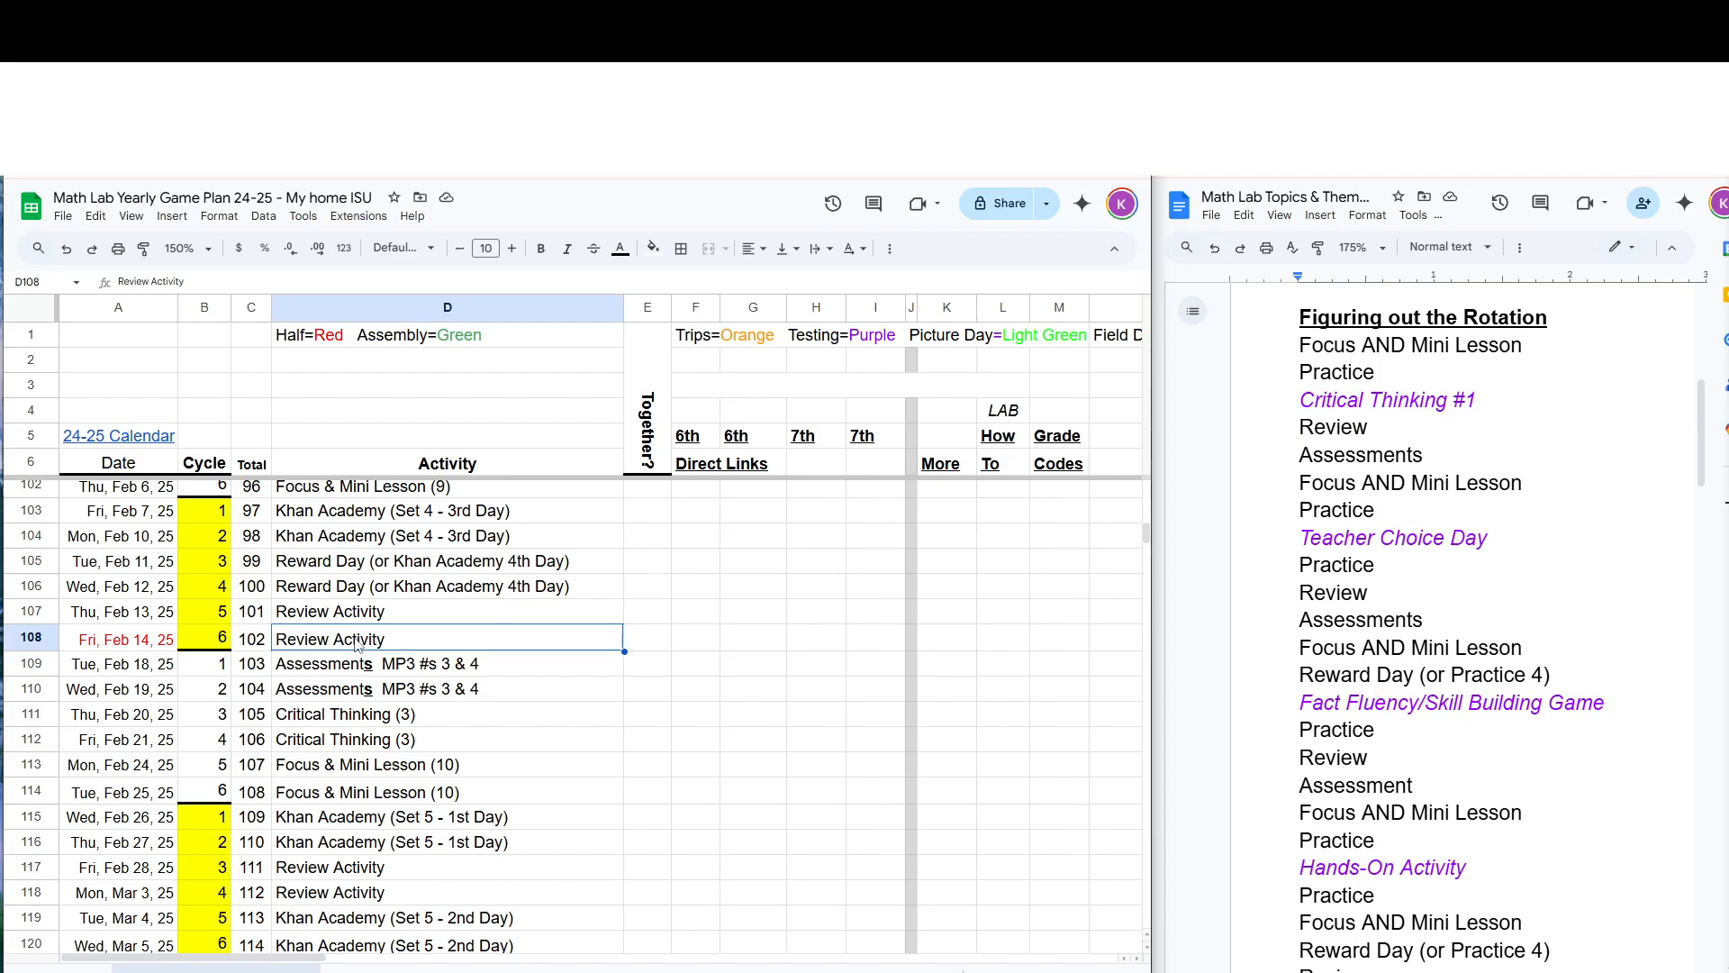
pyautogui.keyDown('shift'); pyautogui.click(357, 622); pyautogui.keyUp('shift')
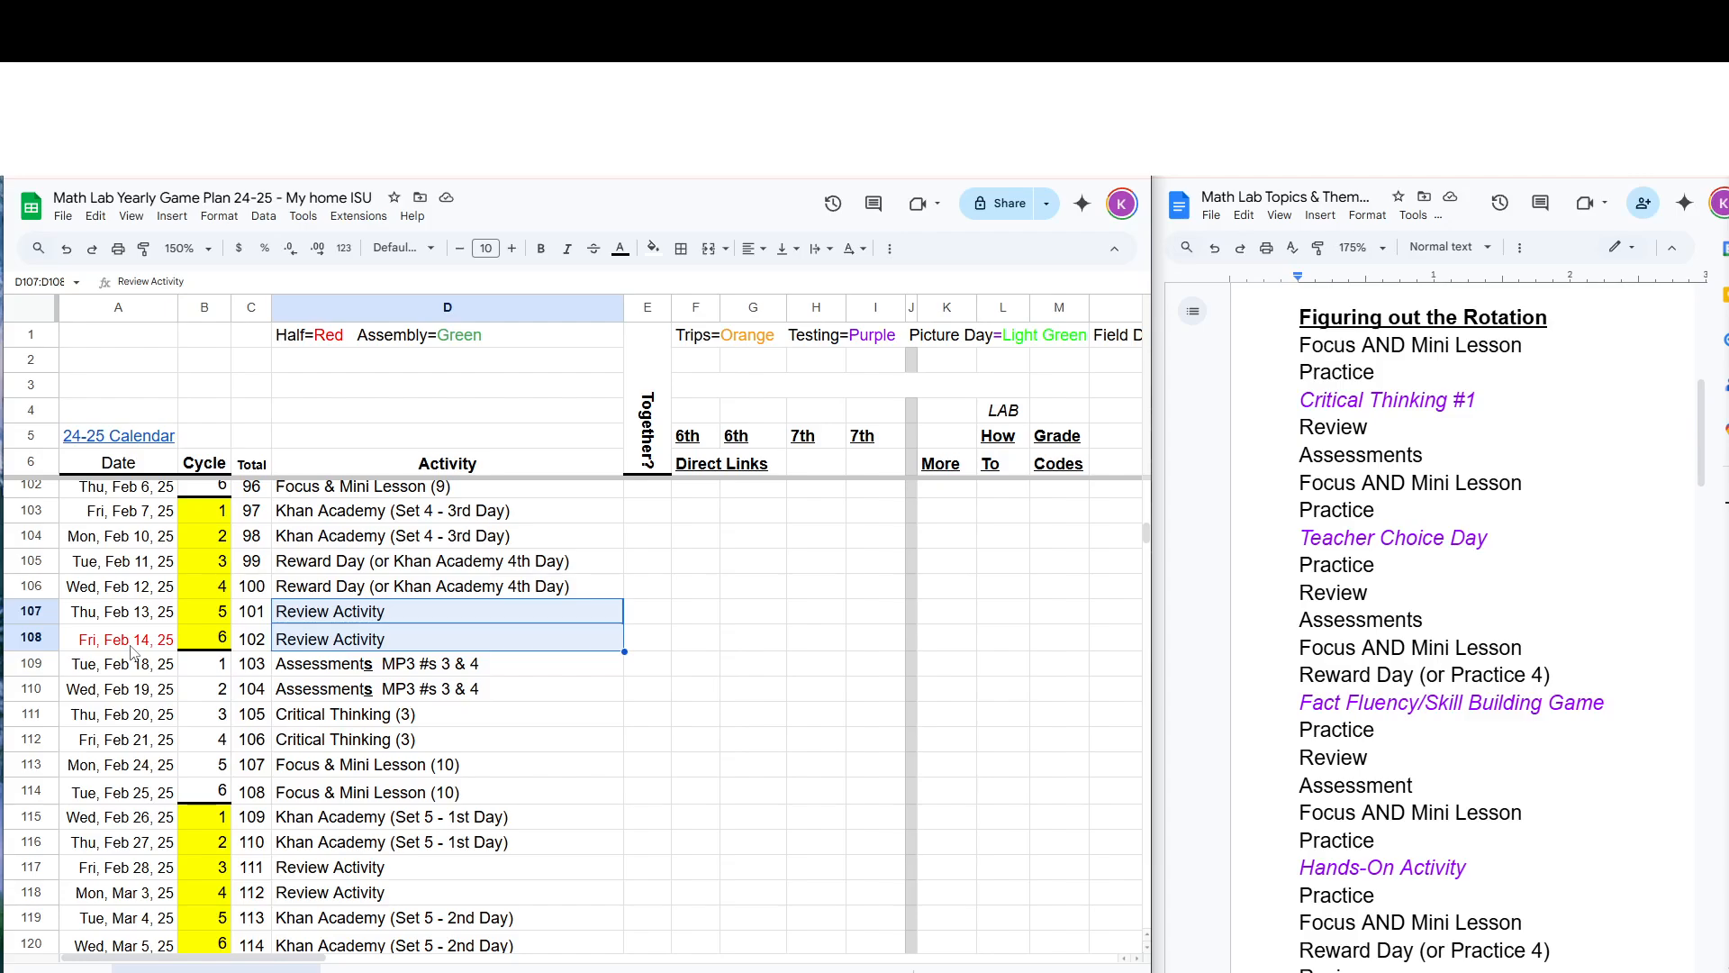
# Check the activities planned for the consecutive half days on Mar 6 and Mar 7
pyautogui.scroll(-4, 132, 651)
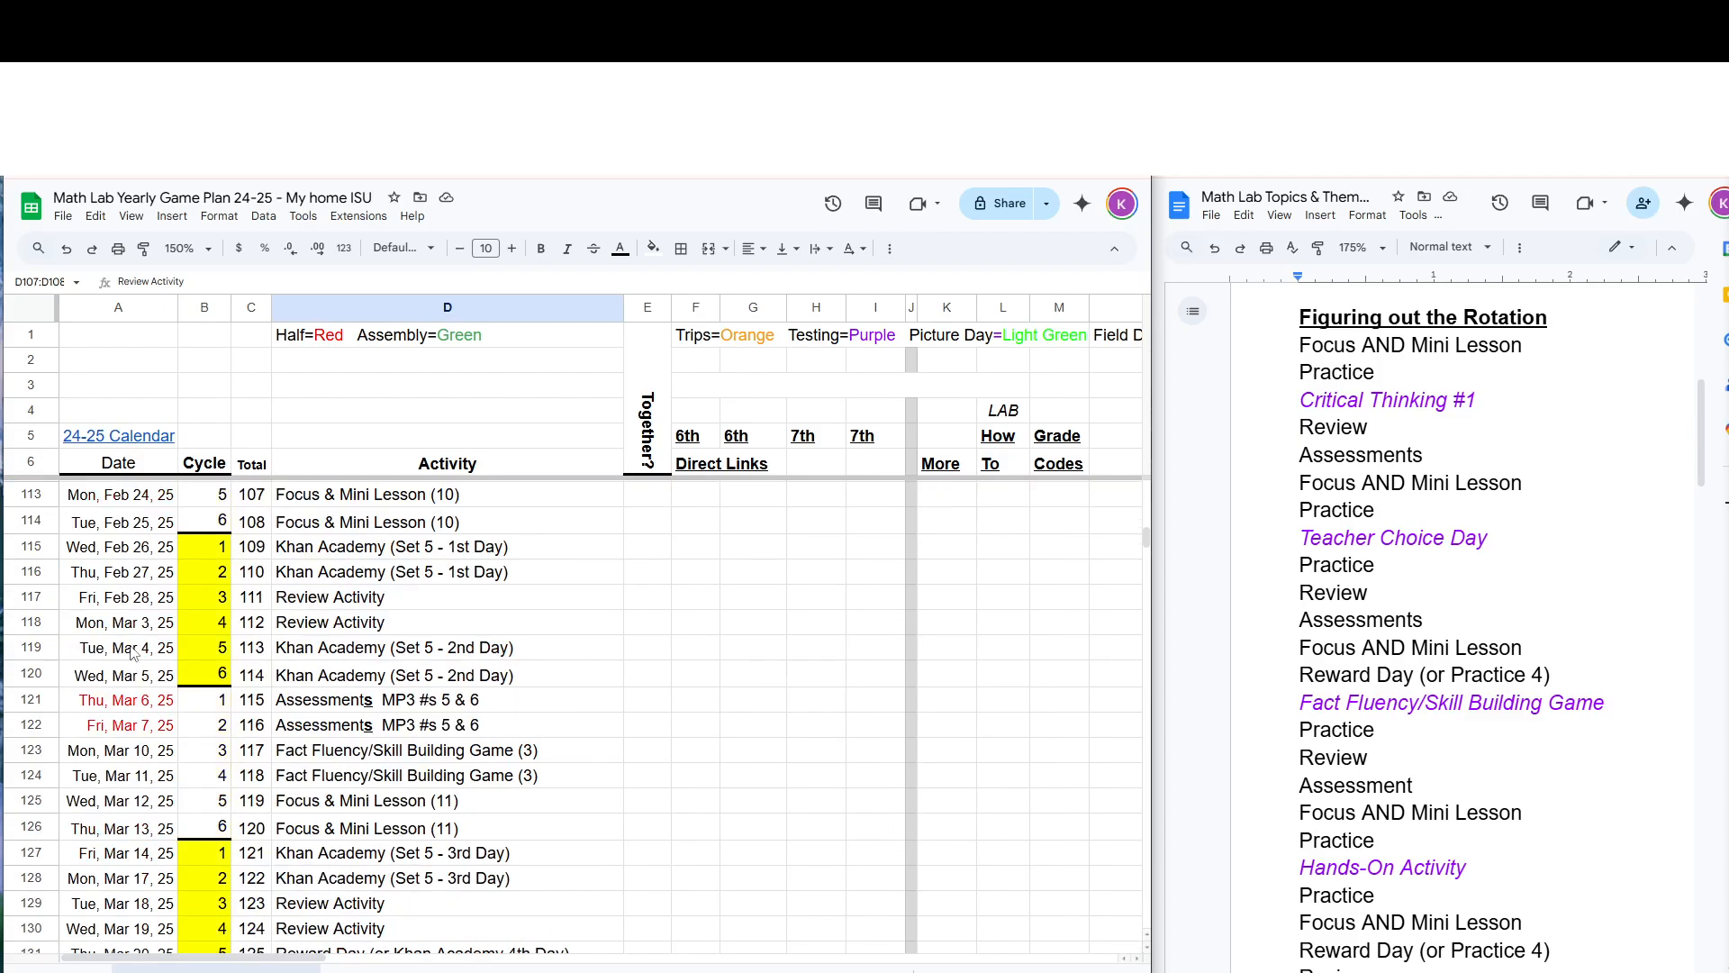
pyautogui.click(124, 707)
pyautogui.moveTo(124, 716); pyautogui.dragTo(126, 727)
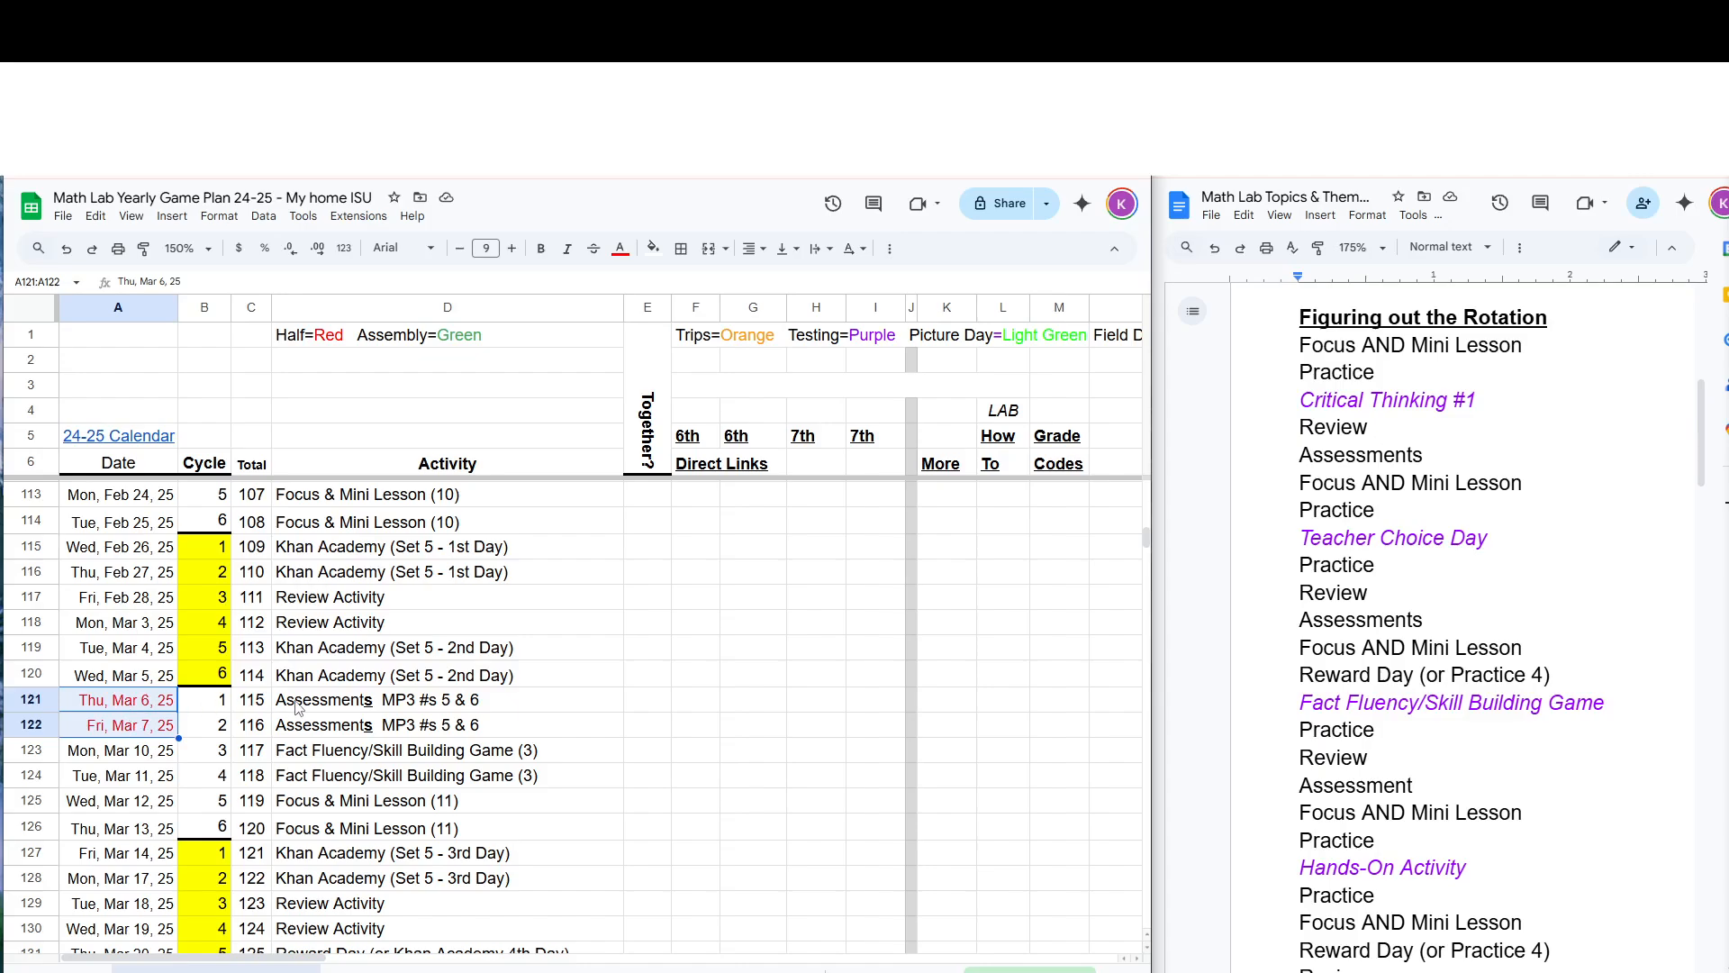
pyautogui.moveTo(302, 709); pyautogui.dragTo(302, 728)
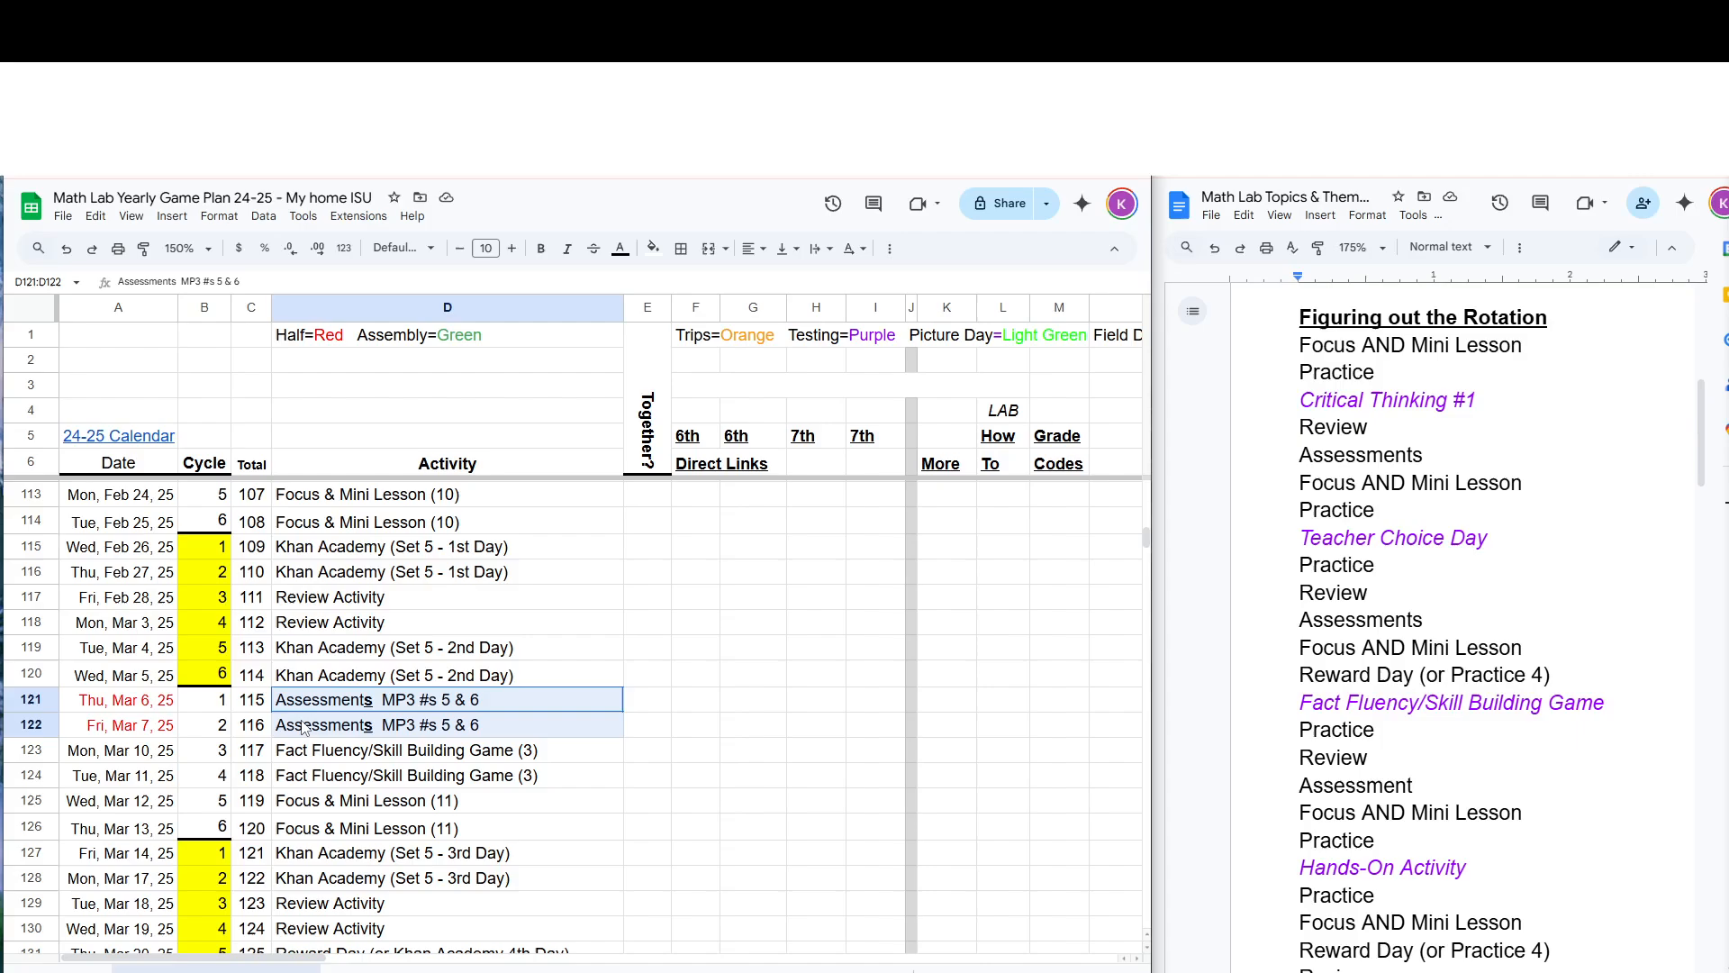
# Check the activity planned for the Apr 4 assembly day together with its paired day, Apr 7
pyautogui.scroll(-7, 135, 712)
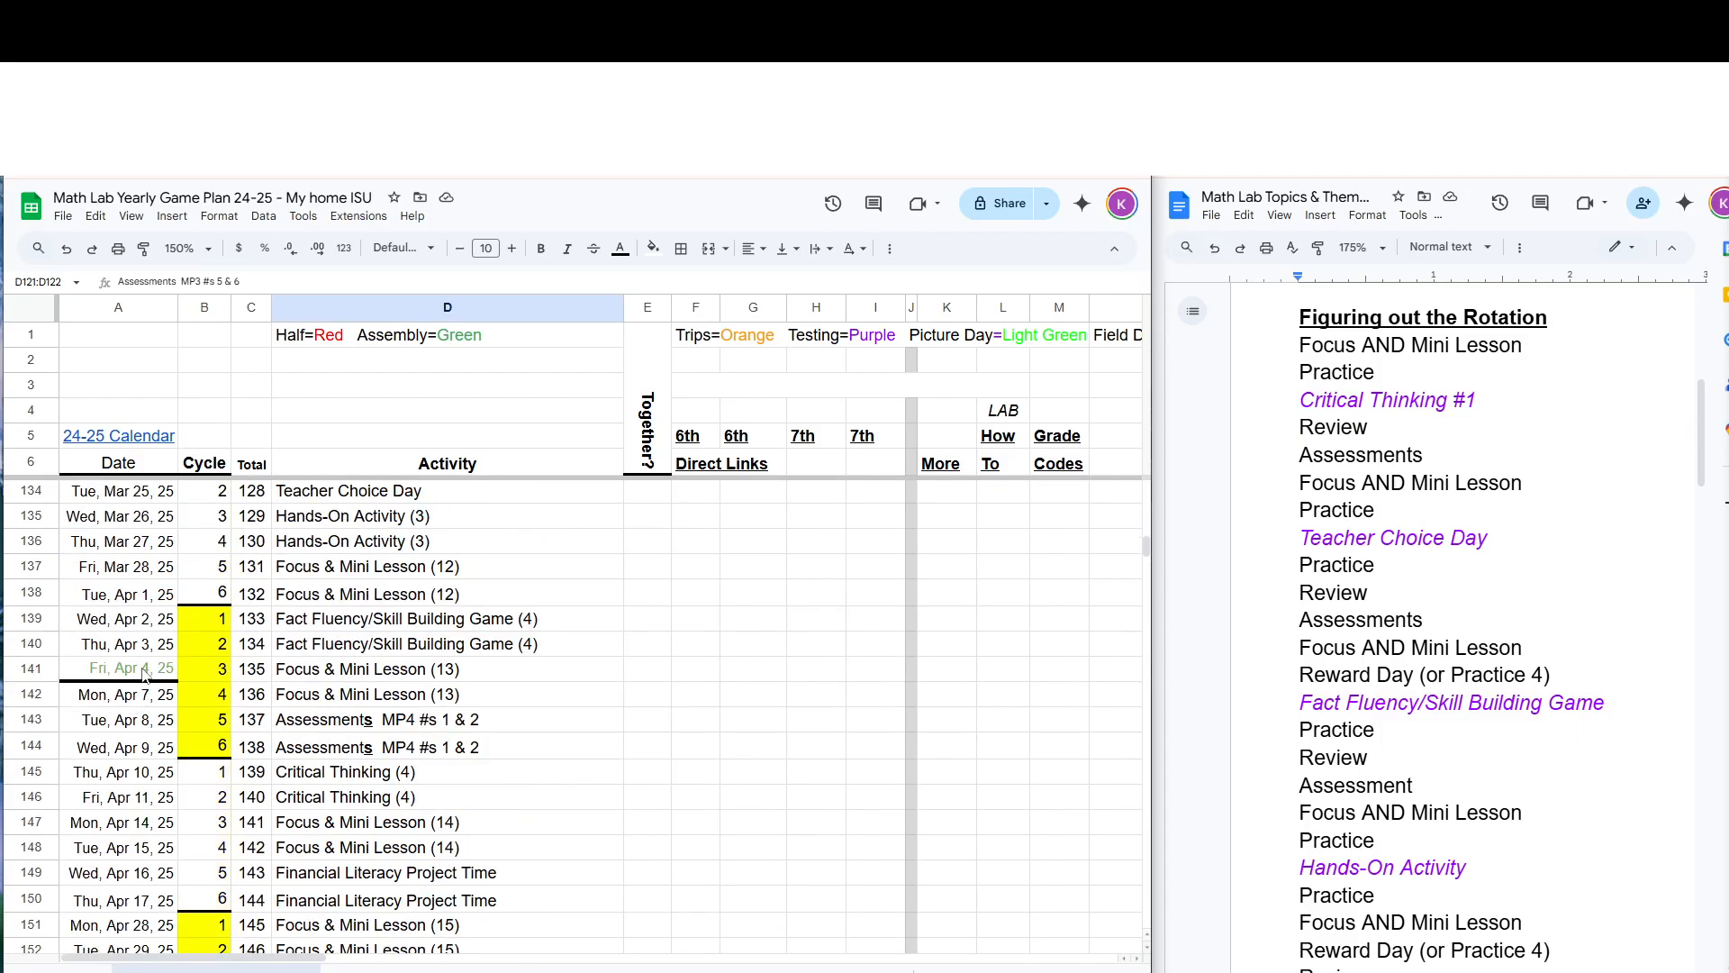
pyautogui.click(144, 670)
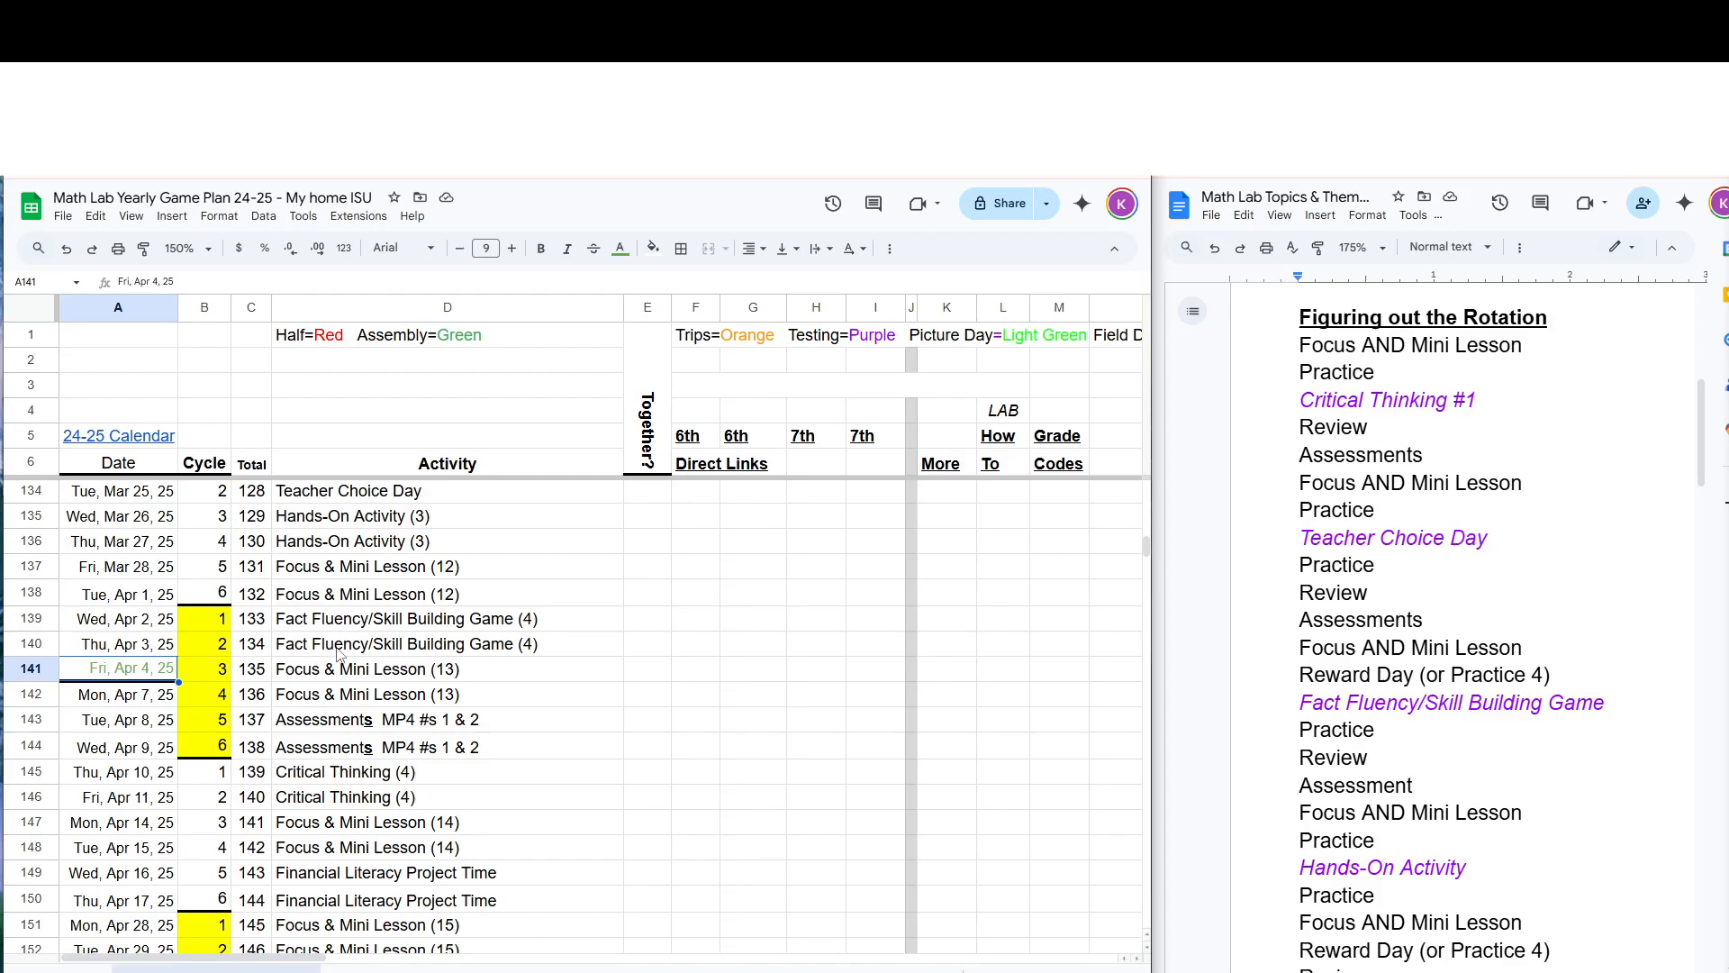
pyautogui.scroll(-2, 124, 693)
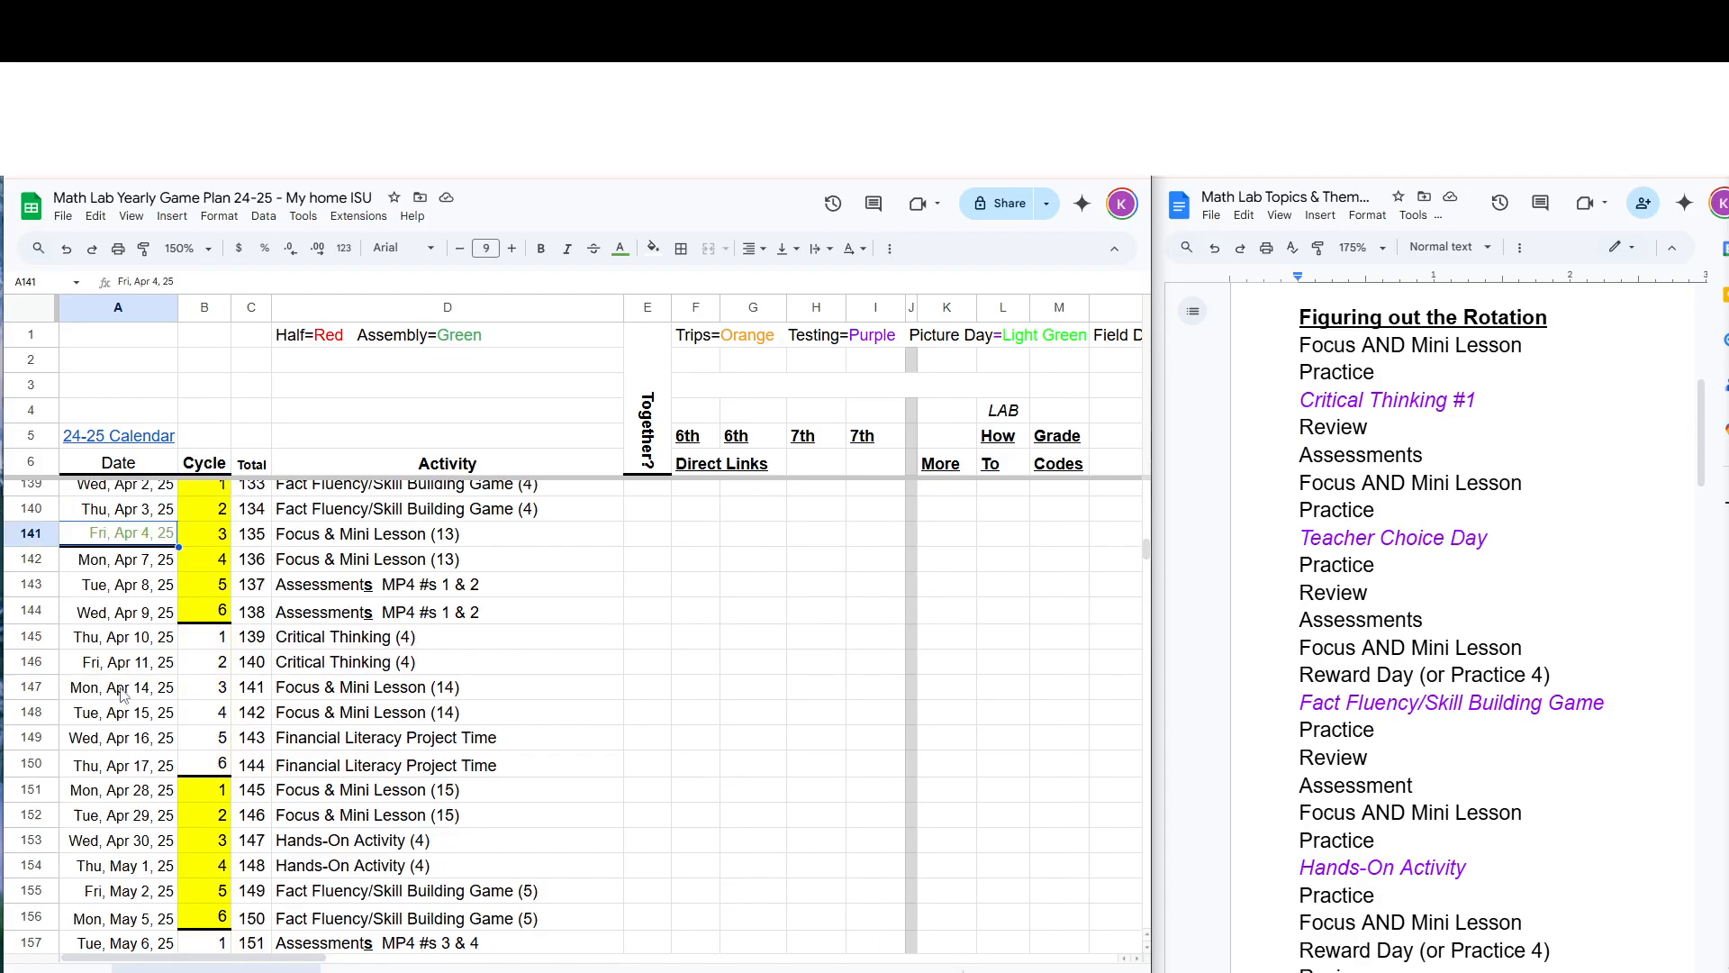
pyautogui.scroll(-2, 123, 694)
pyautogui.scroll(4, 122, 691)
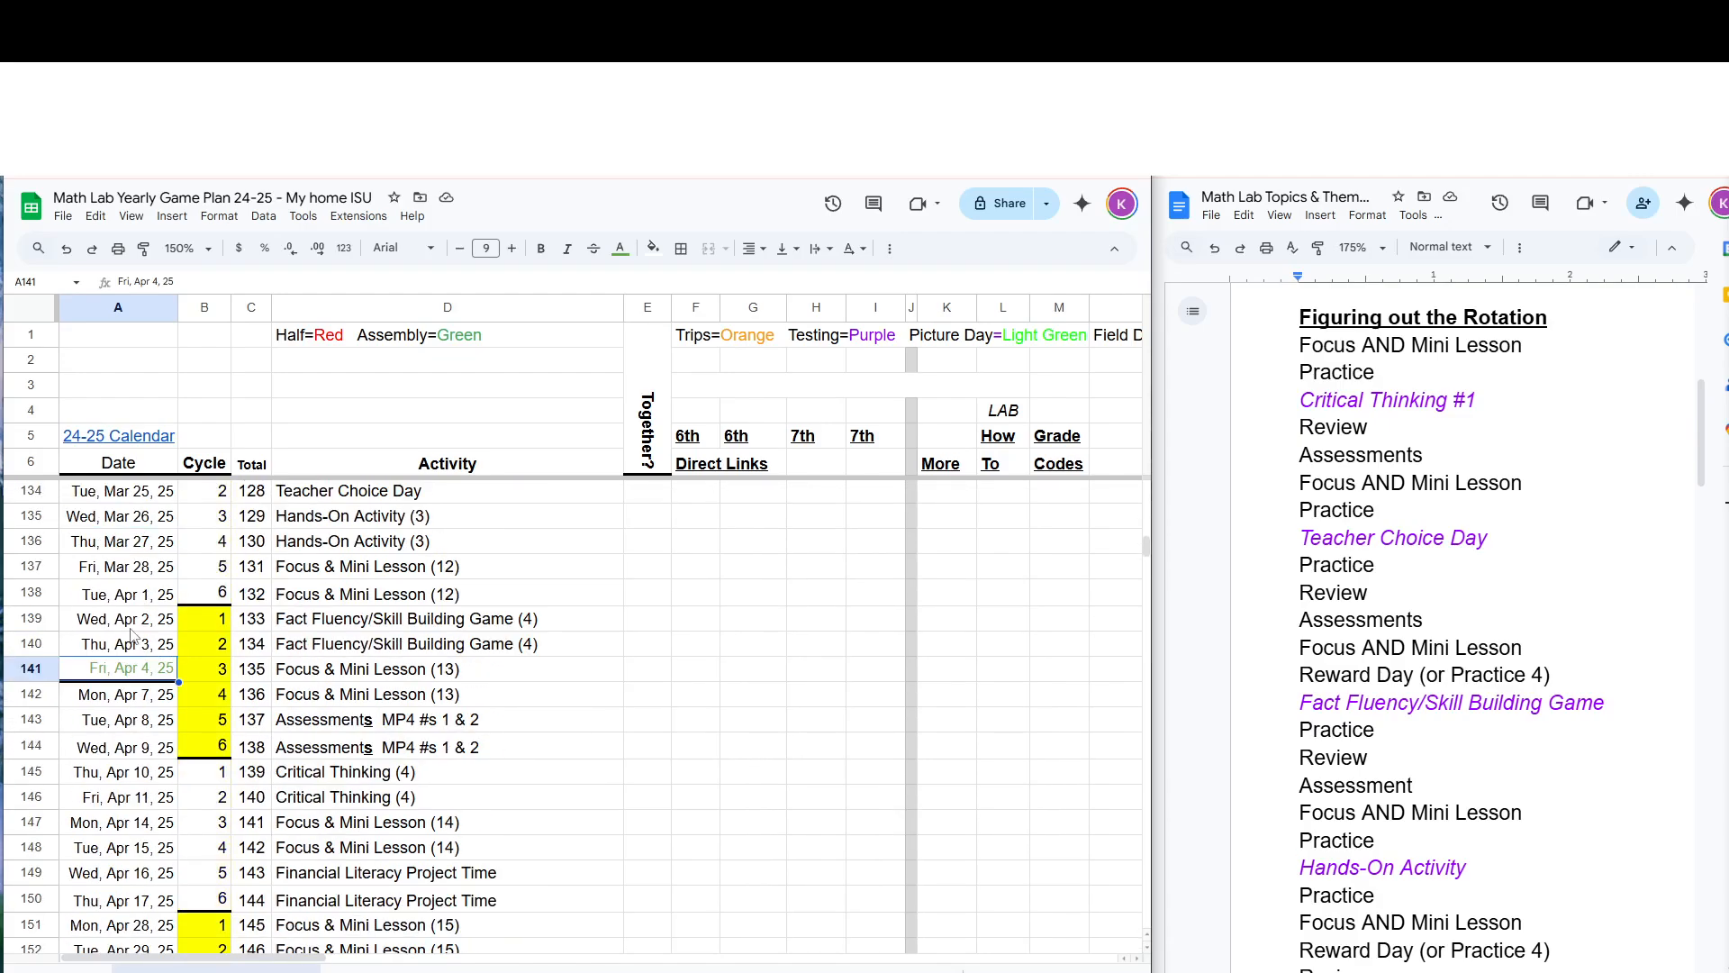
pyautogui.click(126, 691)
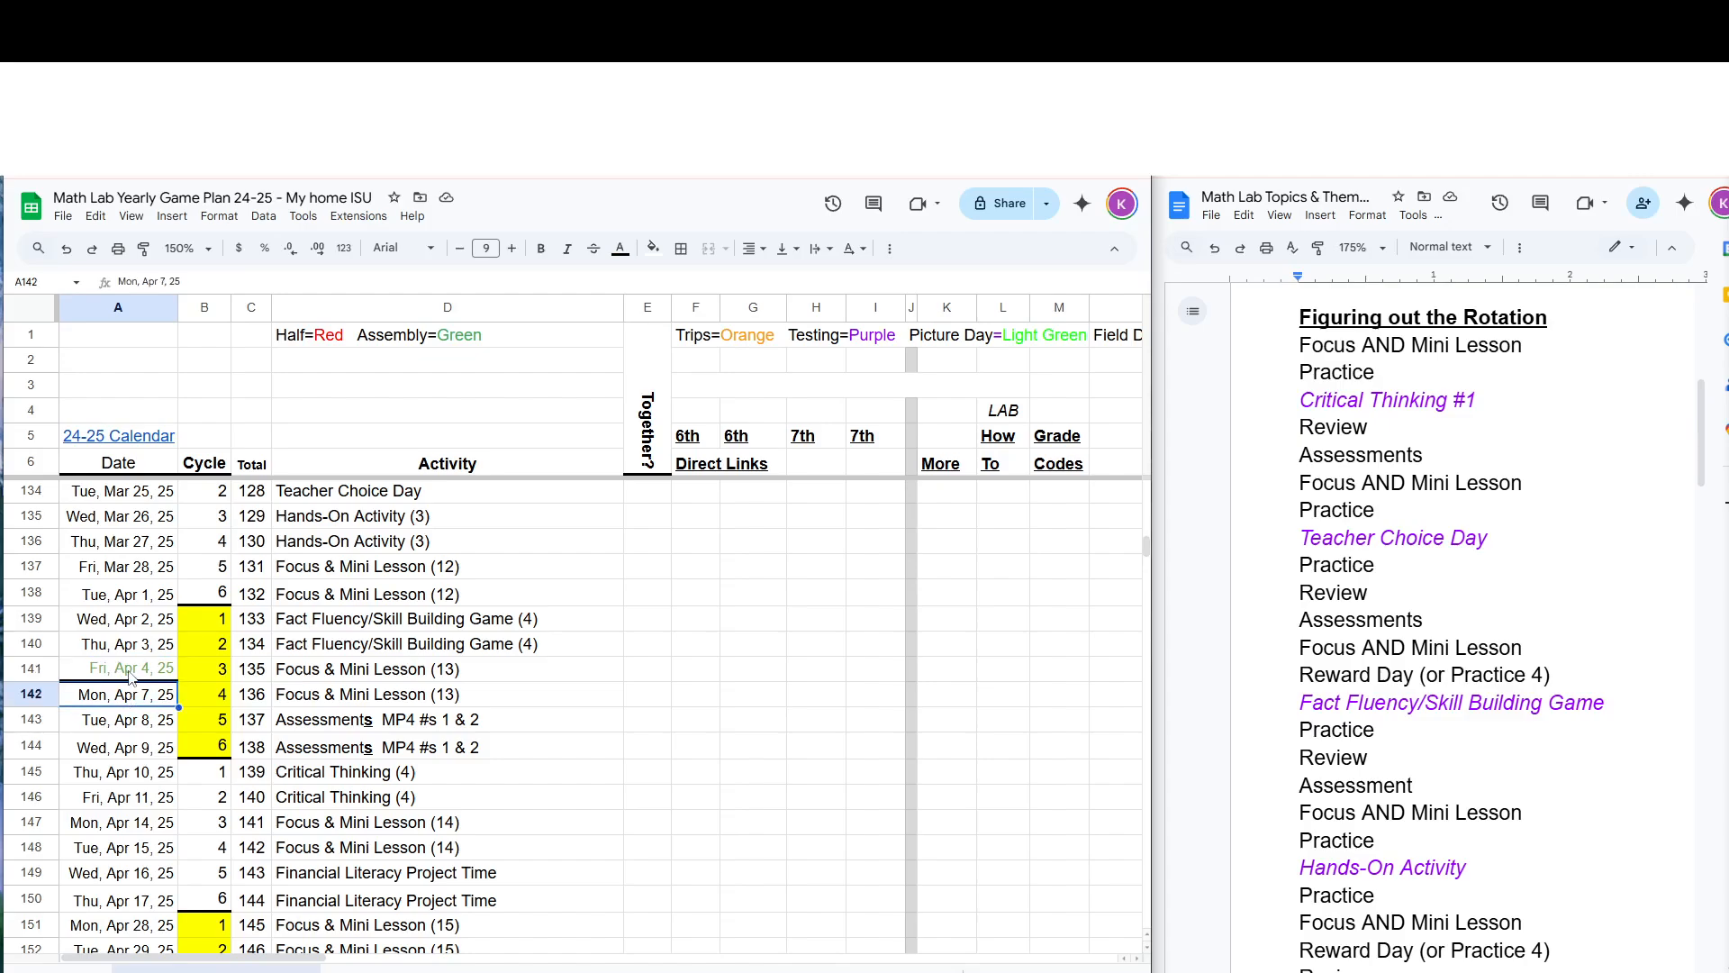
pyautogui.click(129, 672)
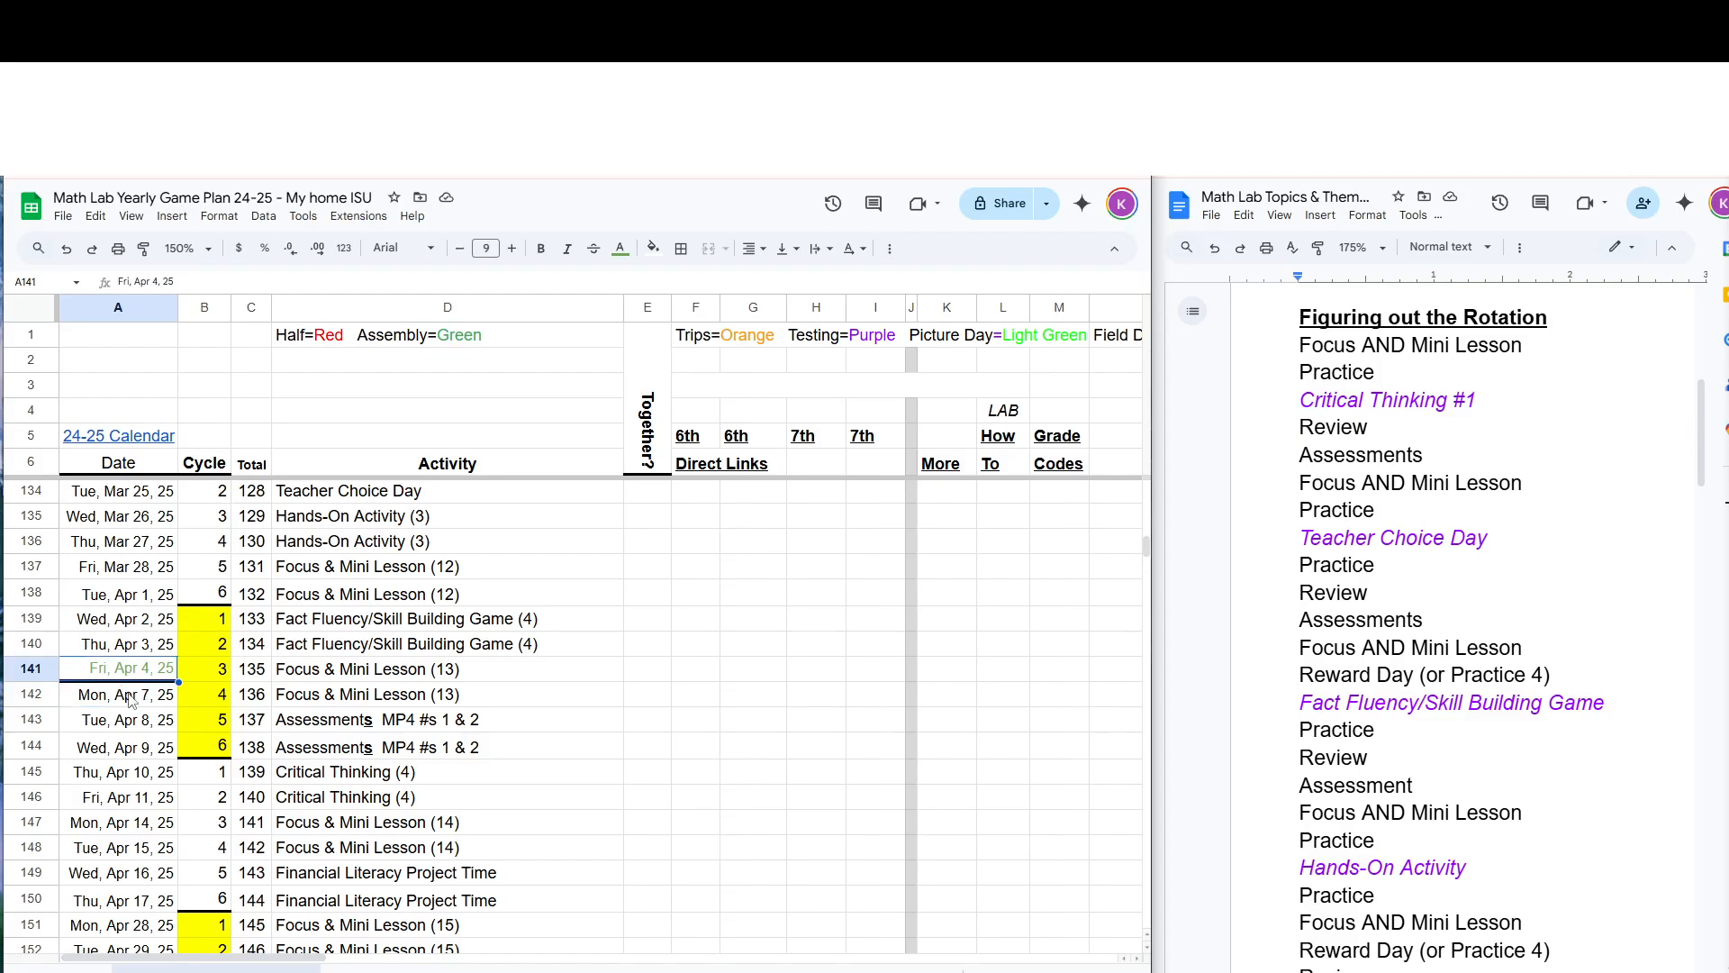
# Check the activity planned for the May 30 half day together with its paired day, Jun 2
pyautogui.scroll(-10, 152, 682)
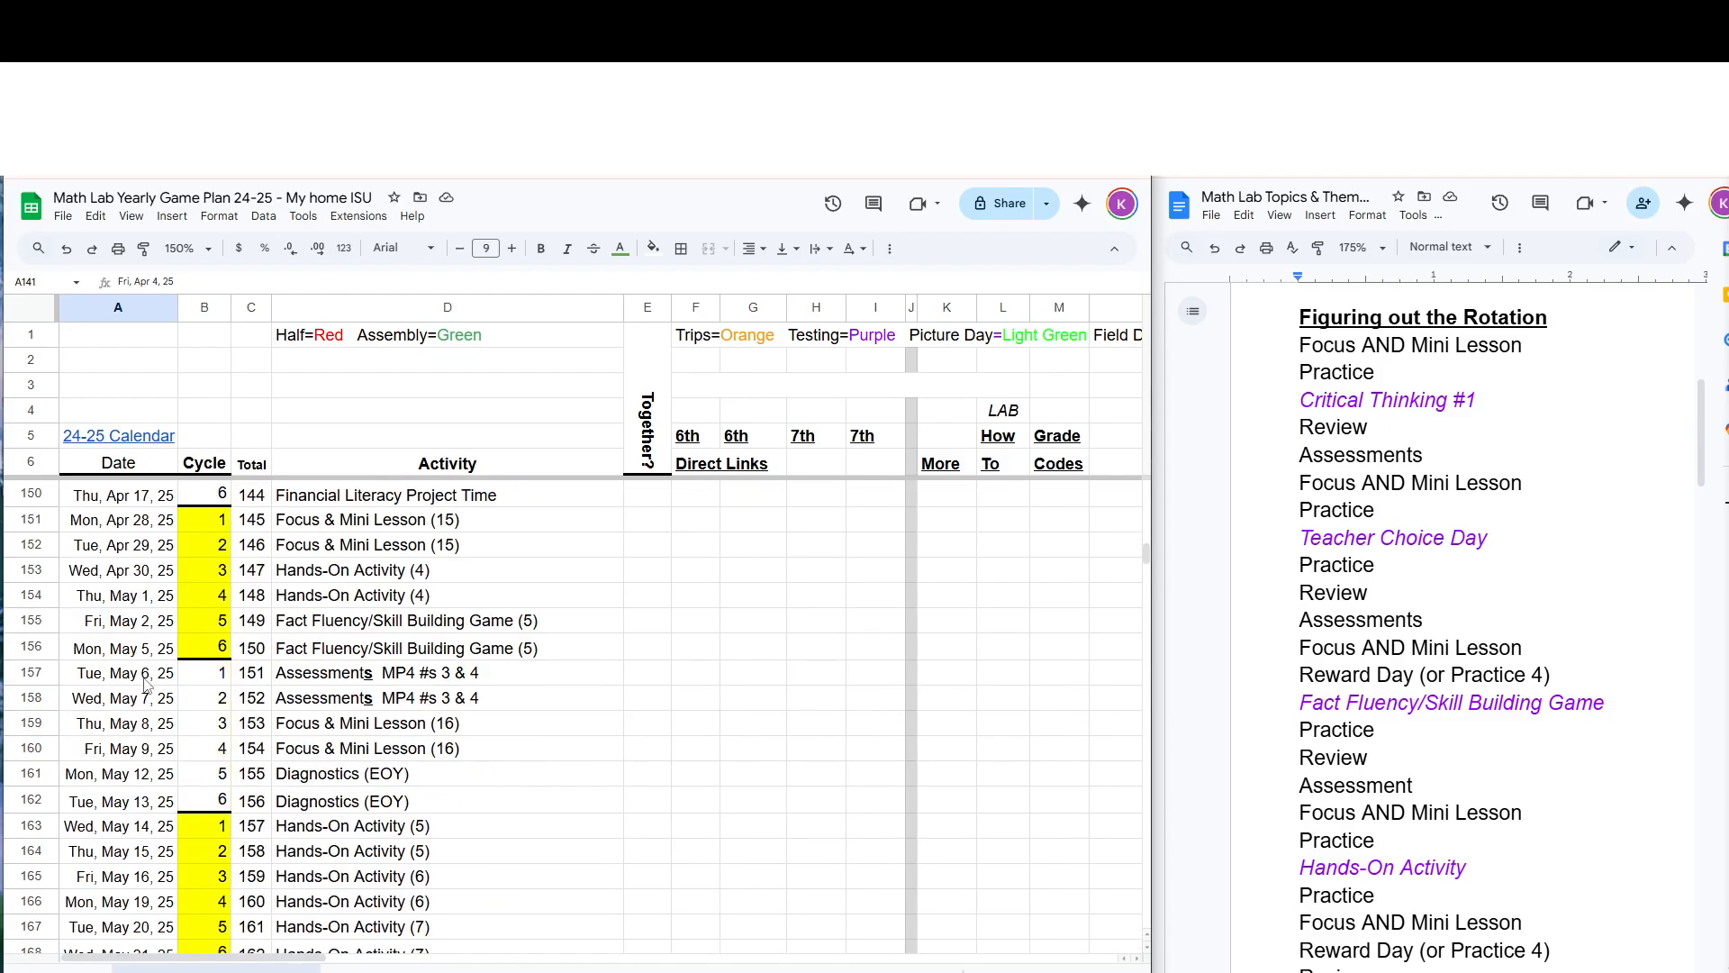
pyautogui.click(137, 683)
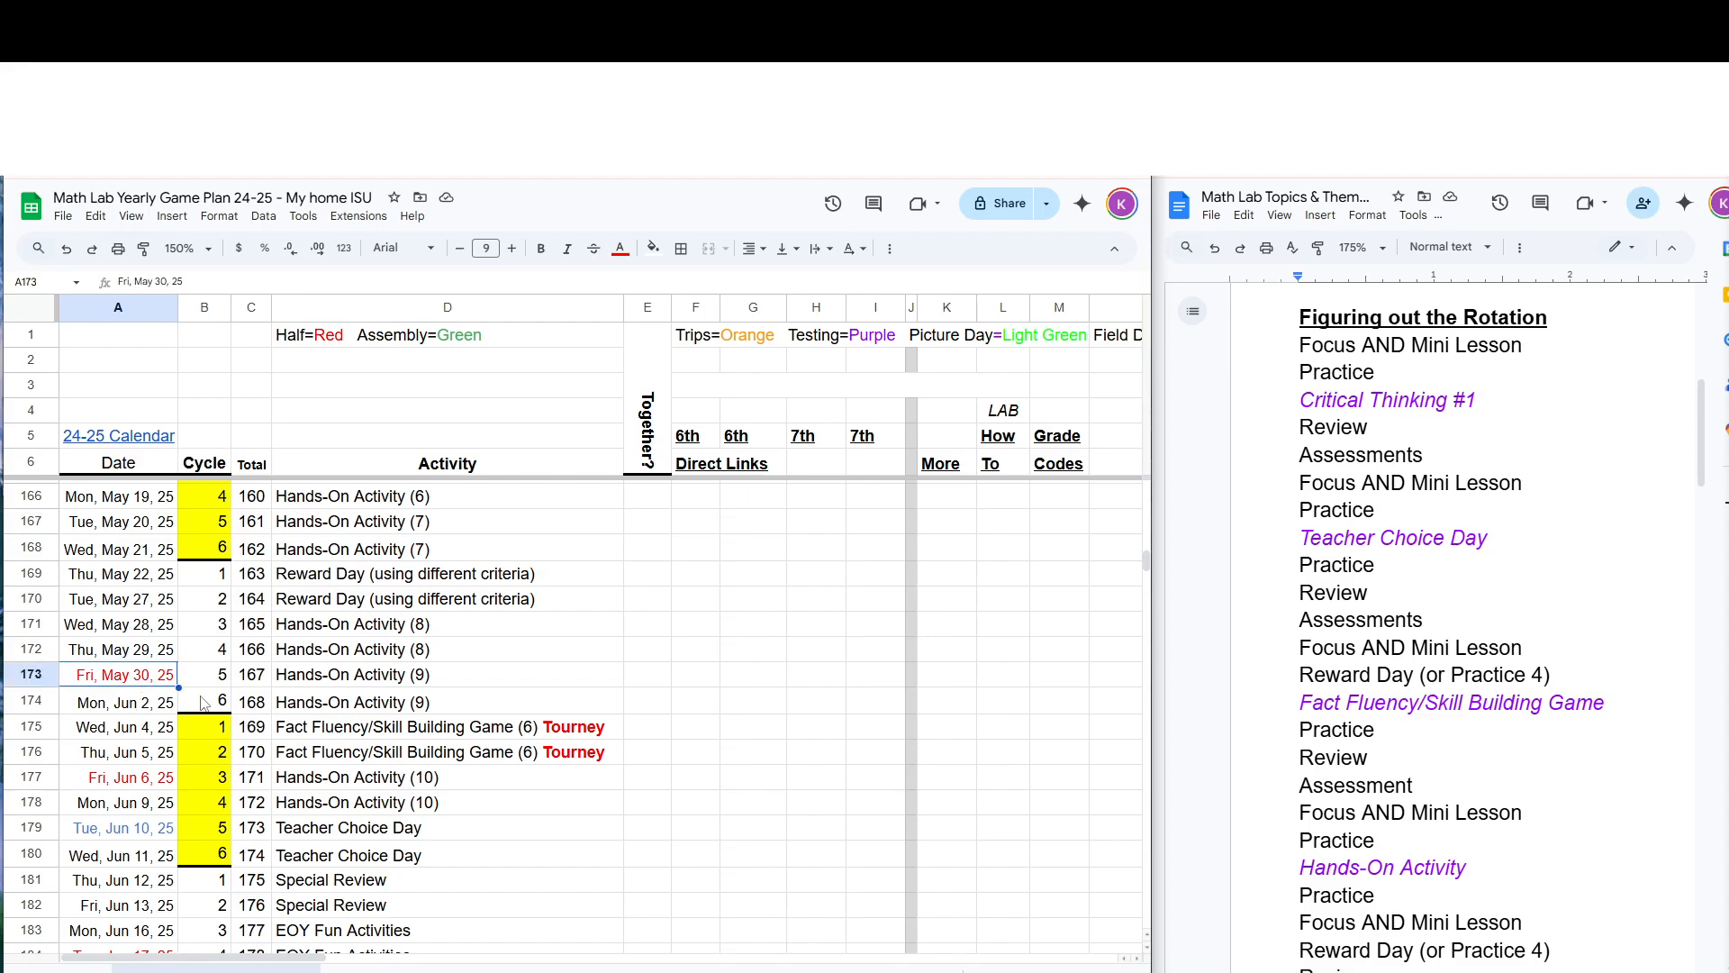
pyautogui.moveTo(297, 684); pyautogui.dragTo(304, 711)
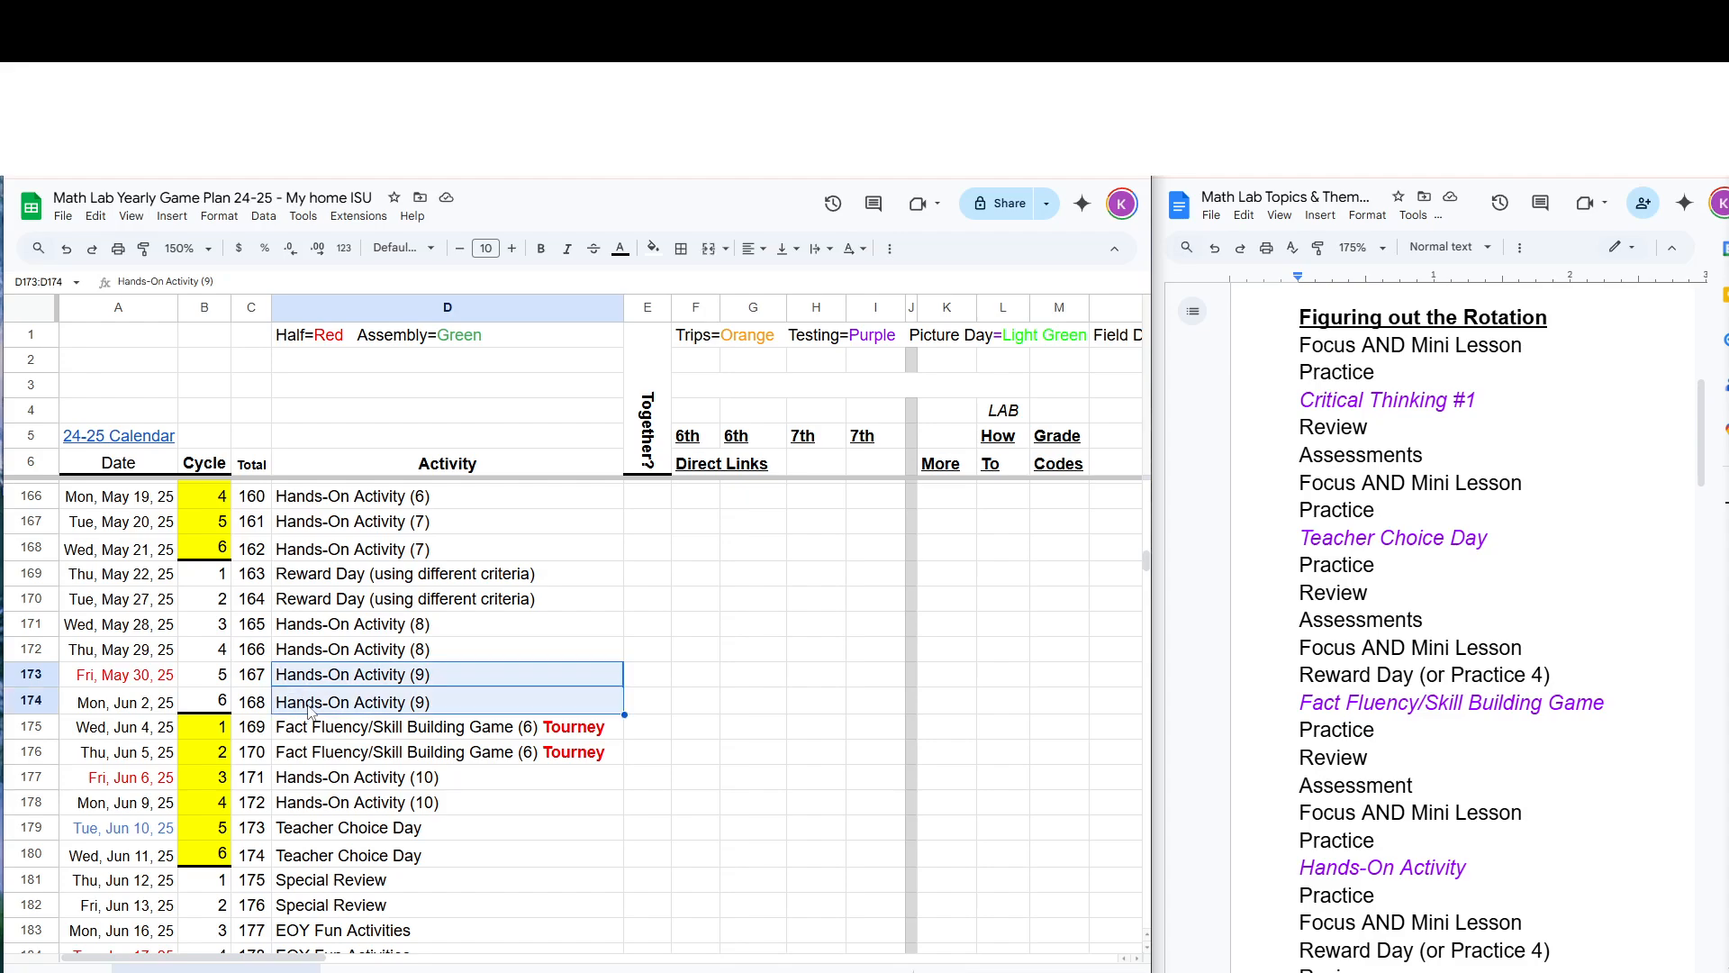
pyautogui.click(363, 708)
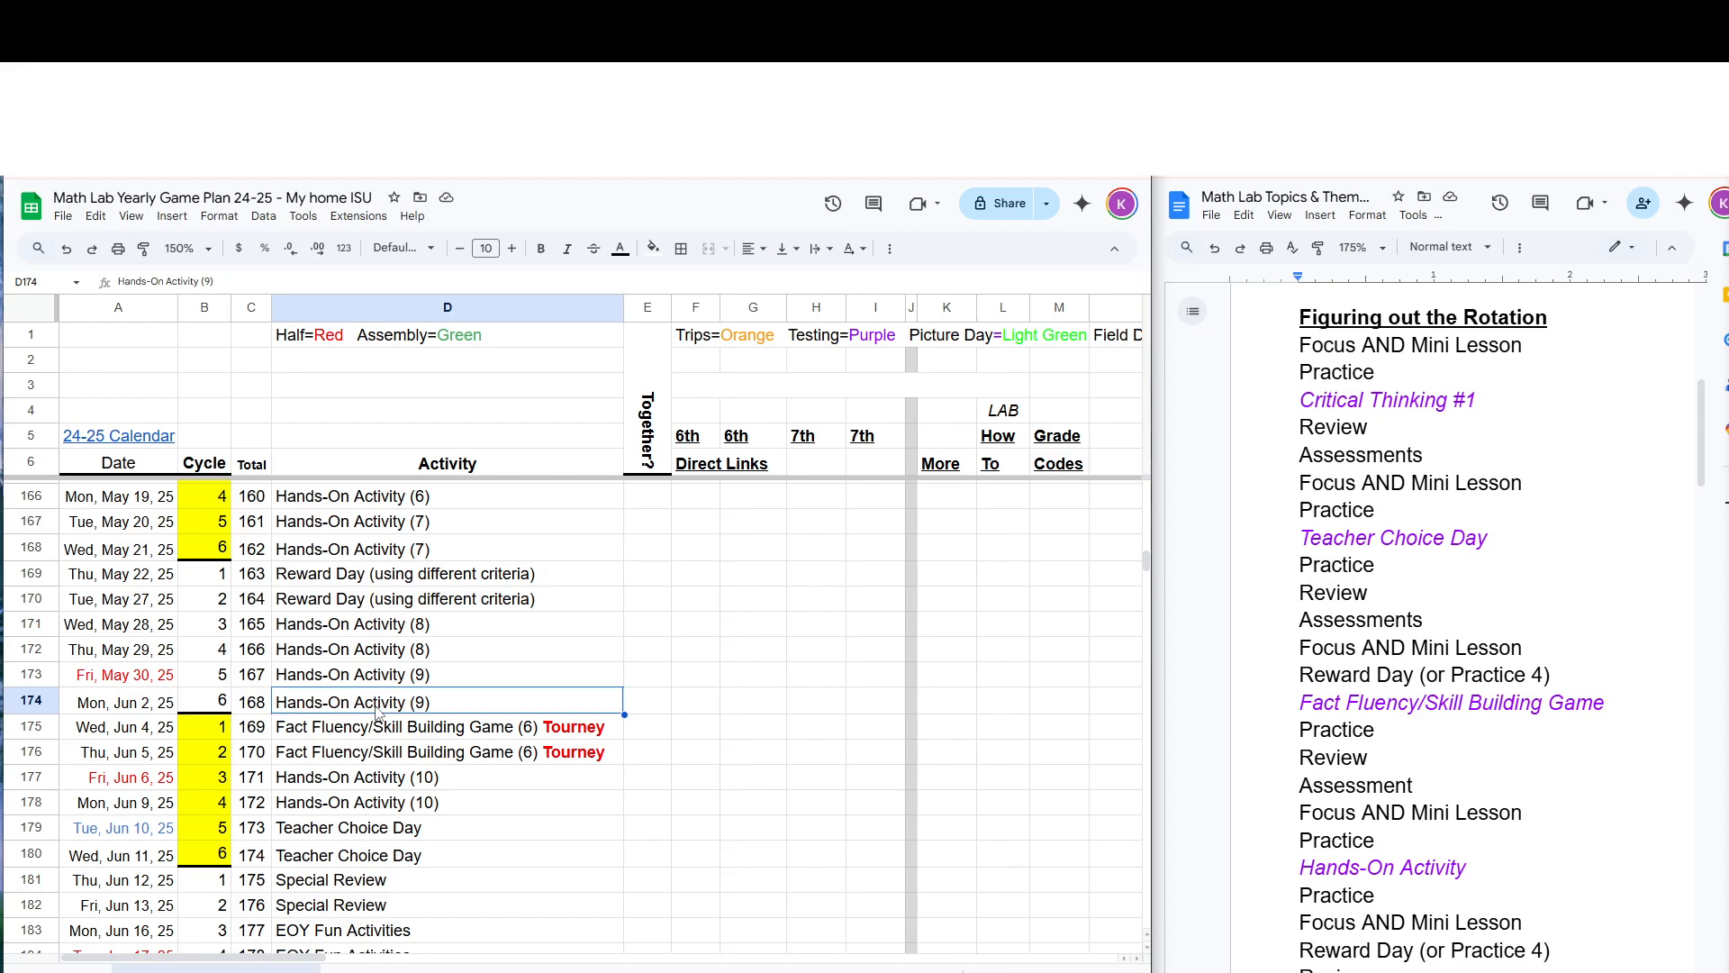
# Check the activity planned for the Jun 6 half day together with its paired day, Jun 9
pyautogui.click(158, 778)
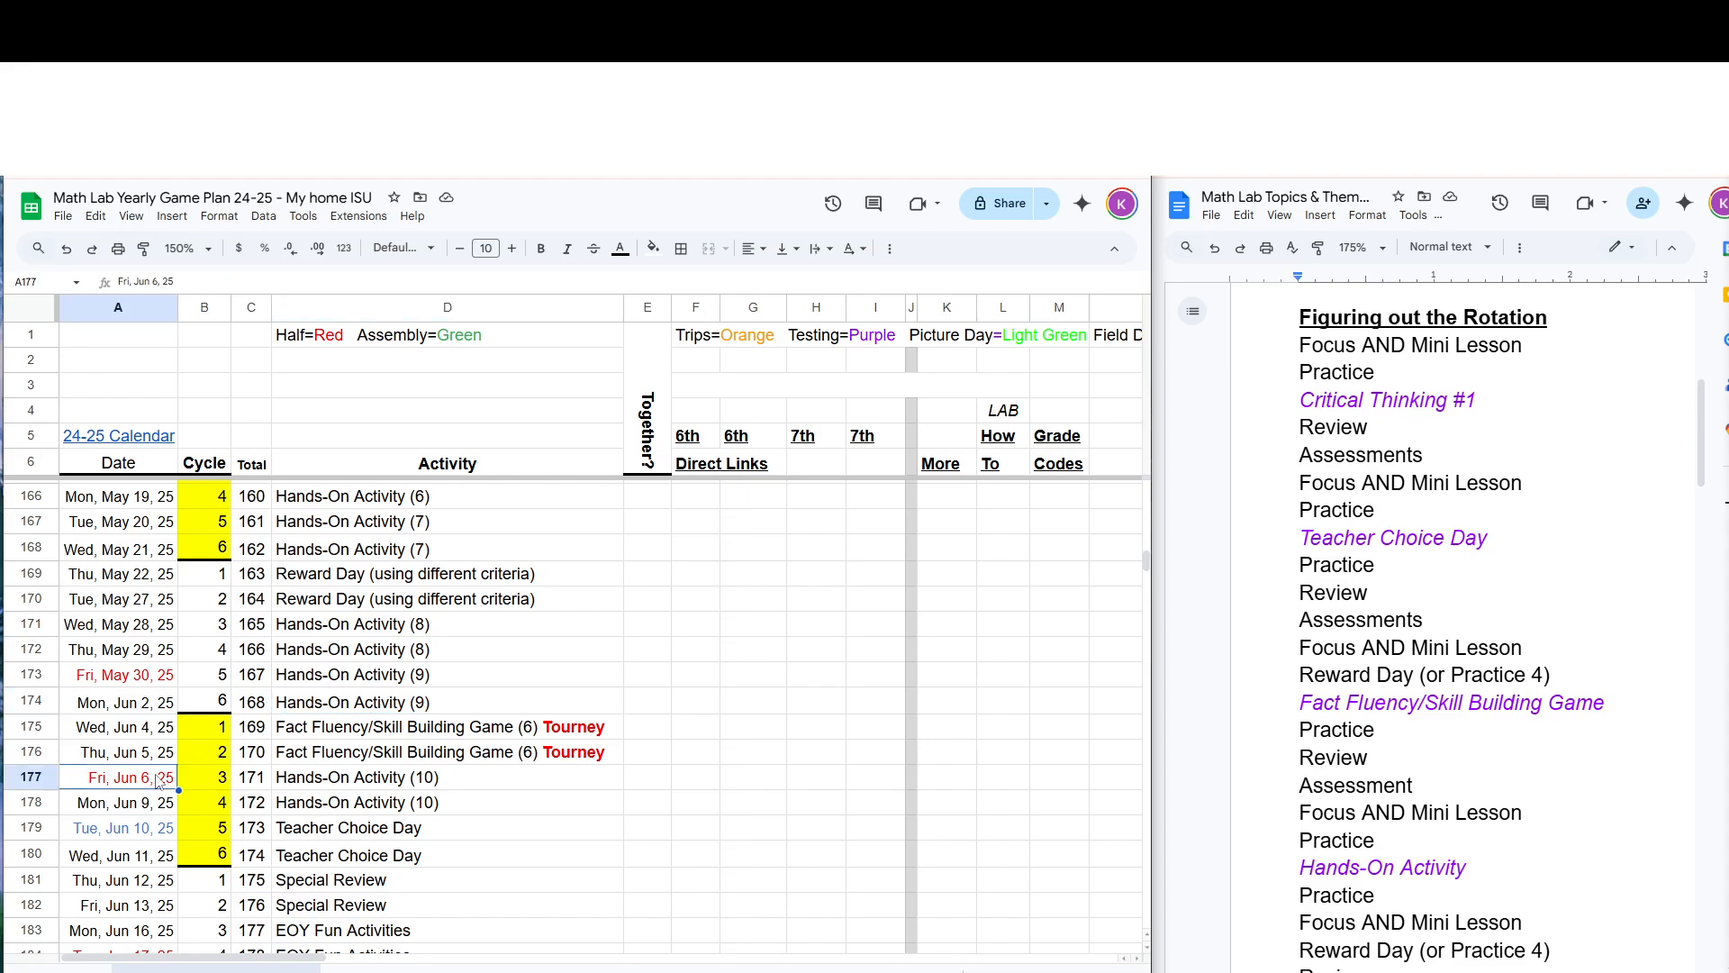
pyautogui.scroll(-2, 155, 778)
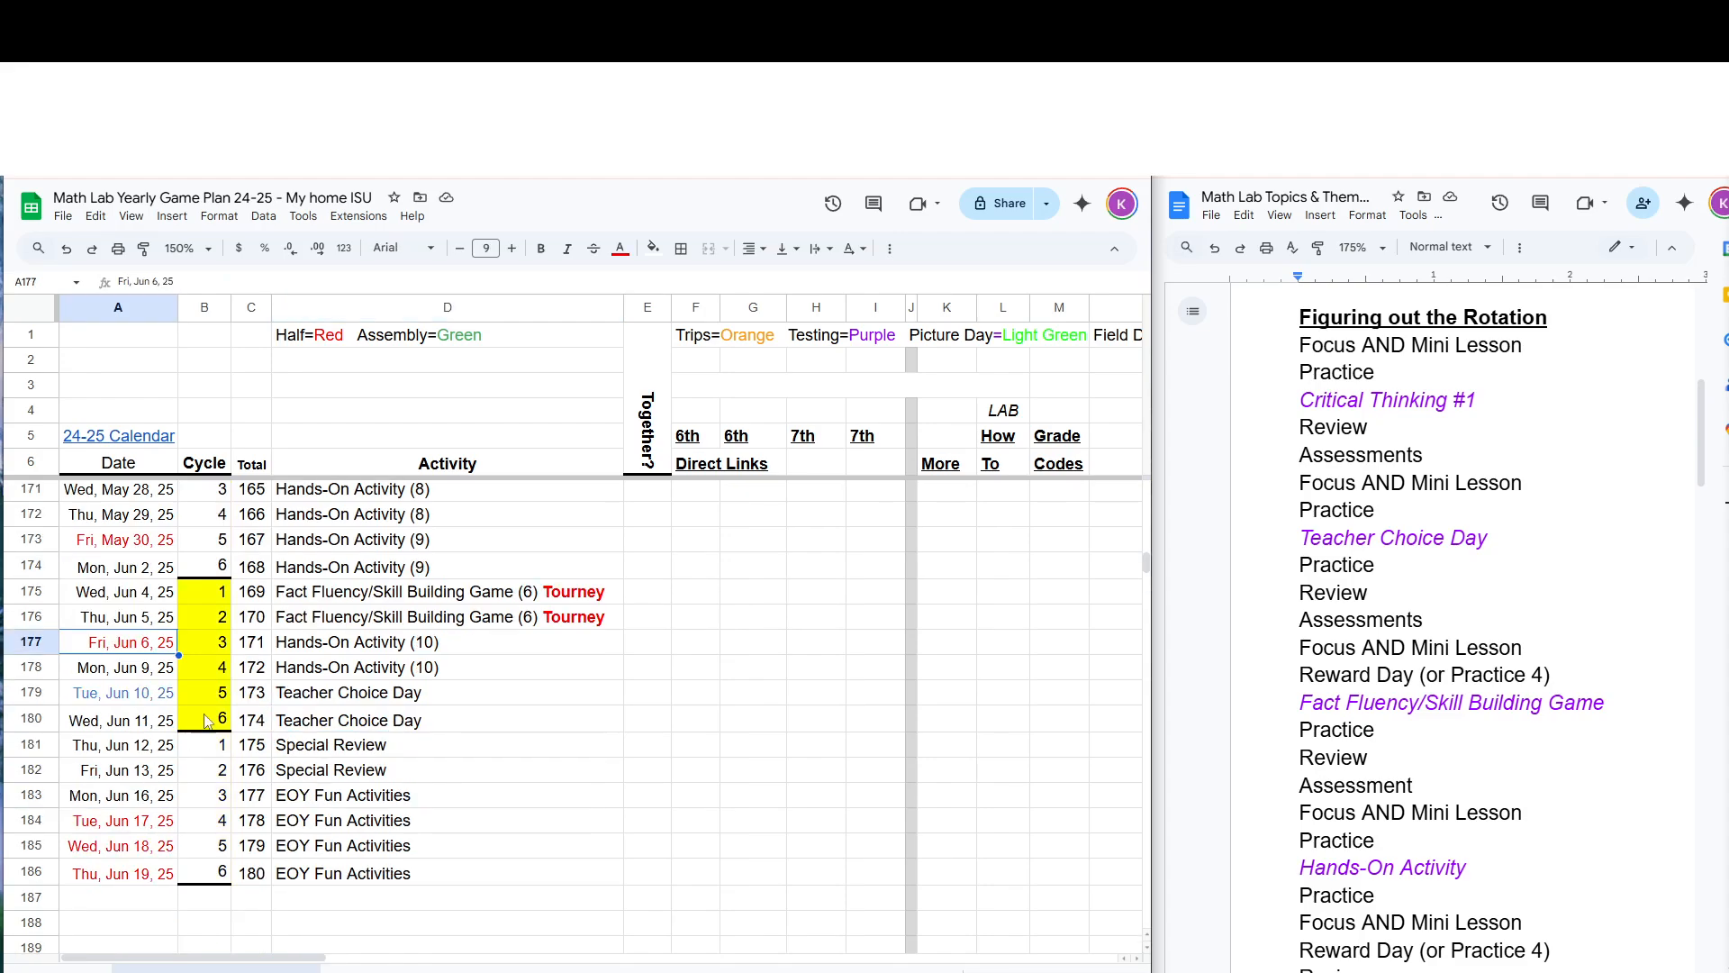
pyautogui.click(340, 645)
pyautogui.moveTo(341, 645); pyautogui.dragTo(341, 673)
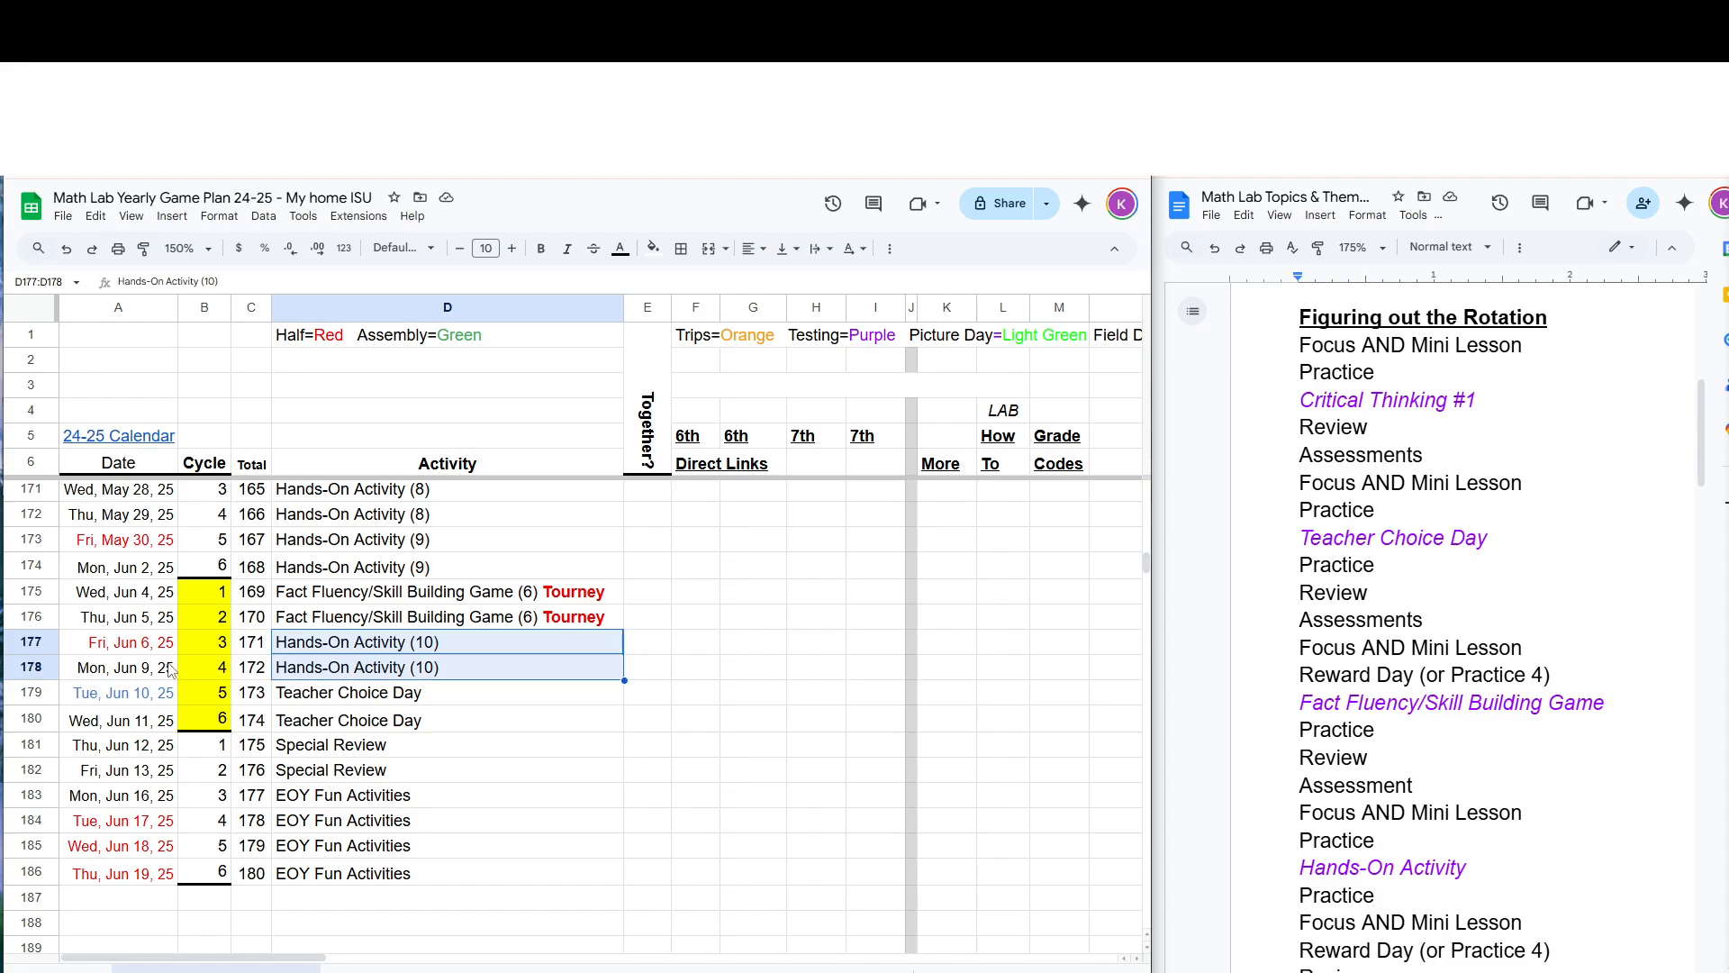
# Reveal the Field Day color key and check the plans for Jun 10–11 and the Jun 17–19 half days
pyautogui.click(132, 701)
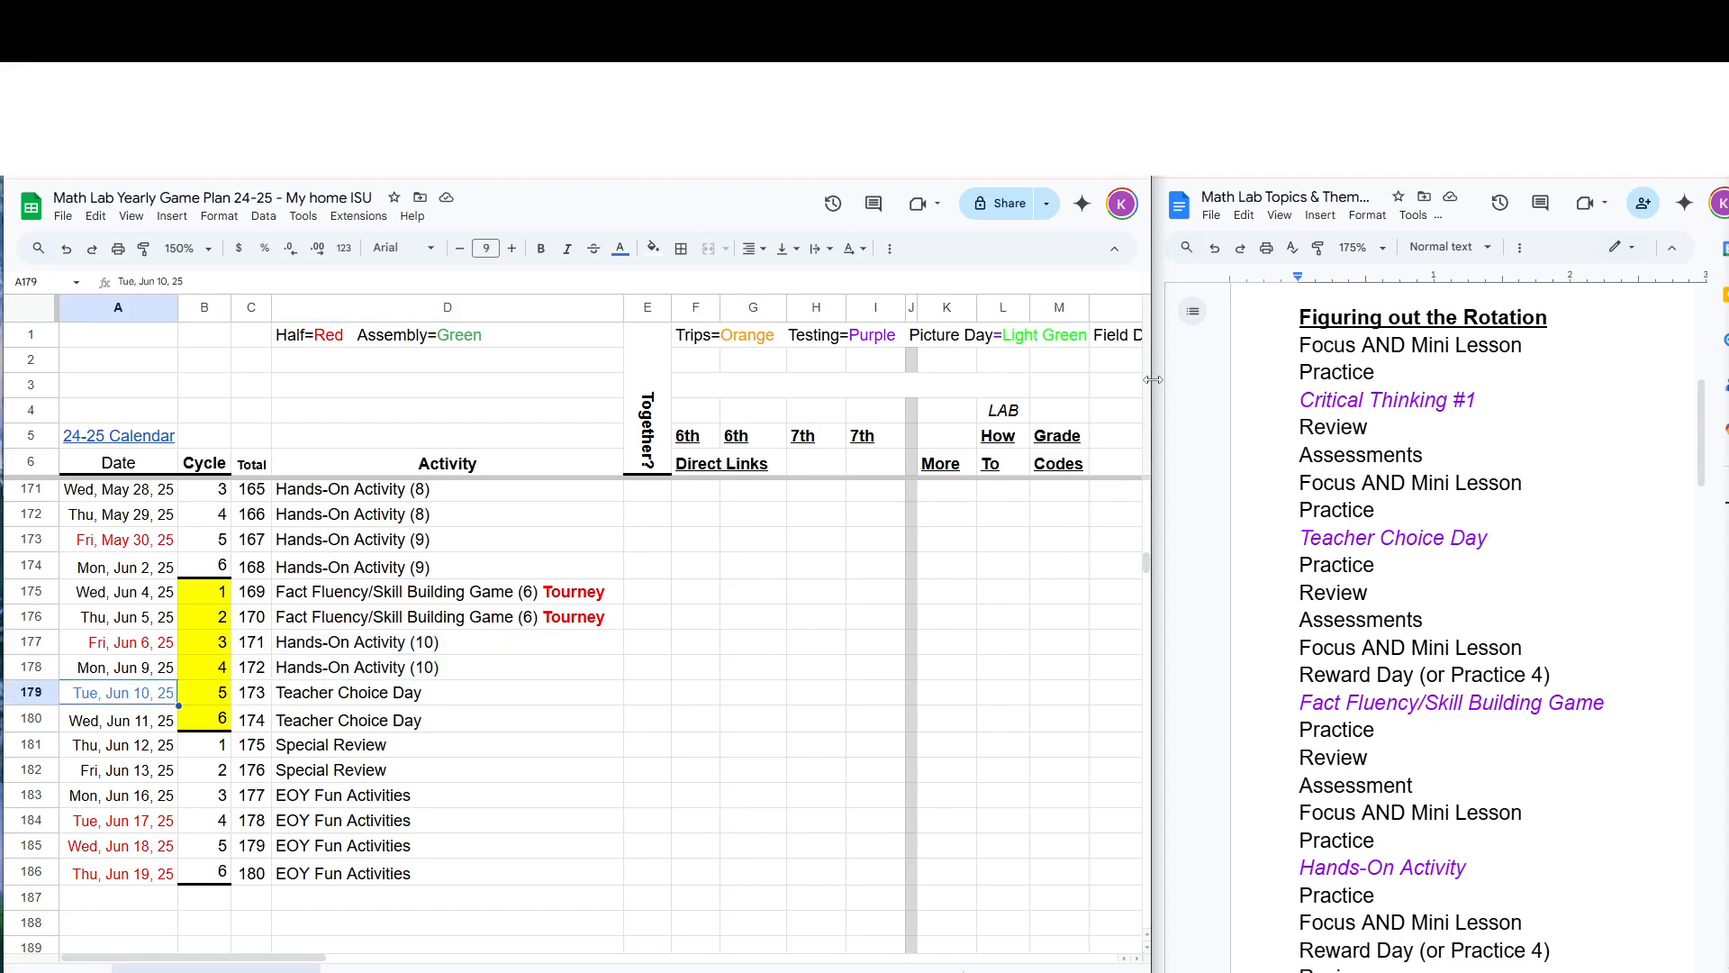
pyautogui.moveTo(1154, 383); pyautogui.dragTo(1278, 384)
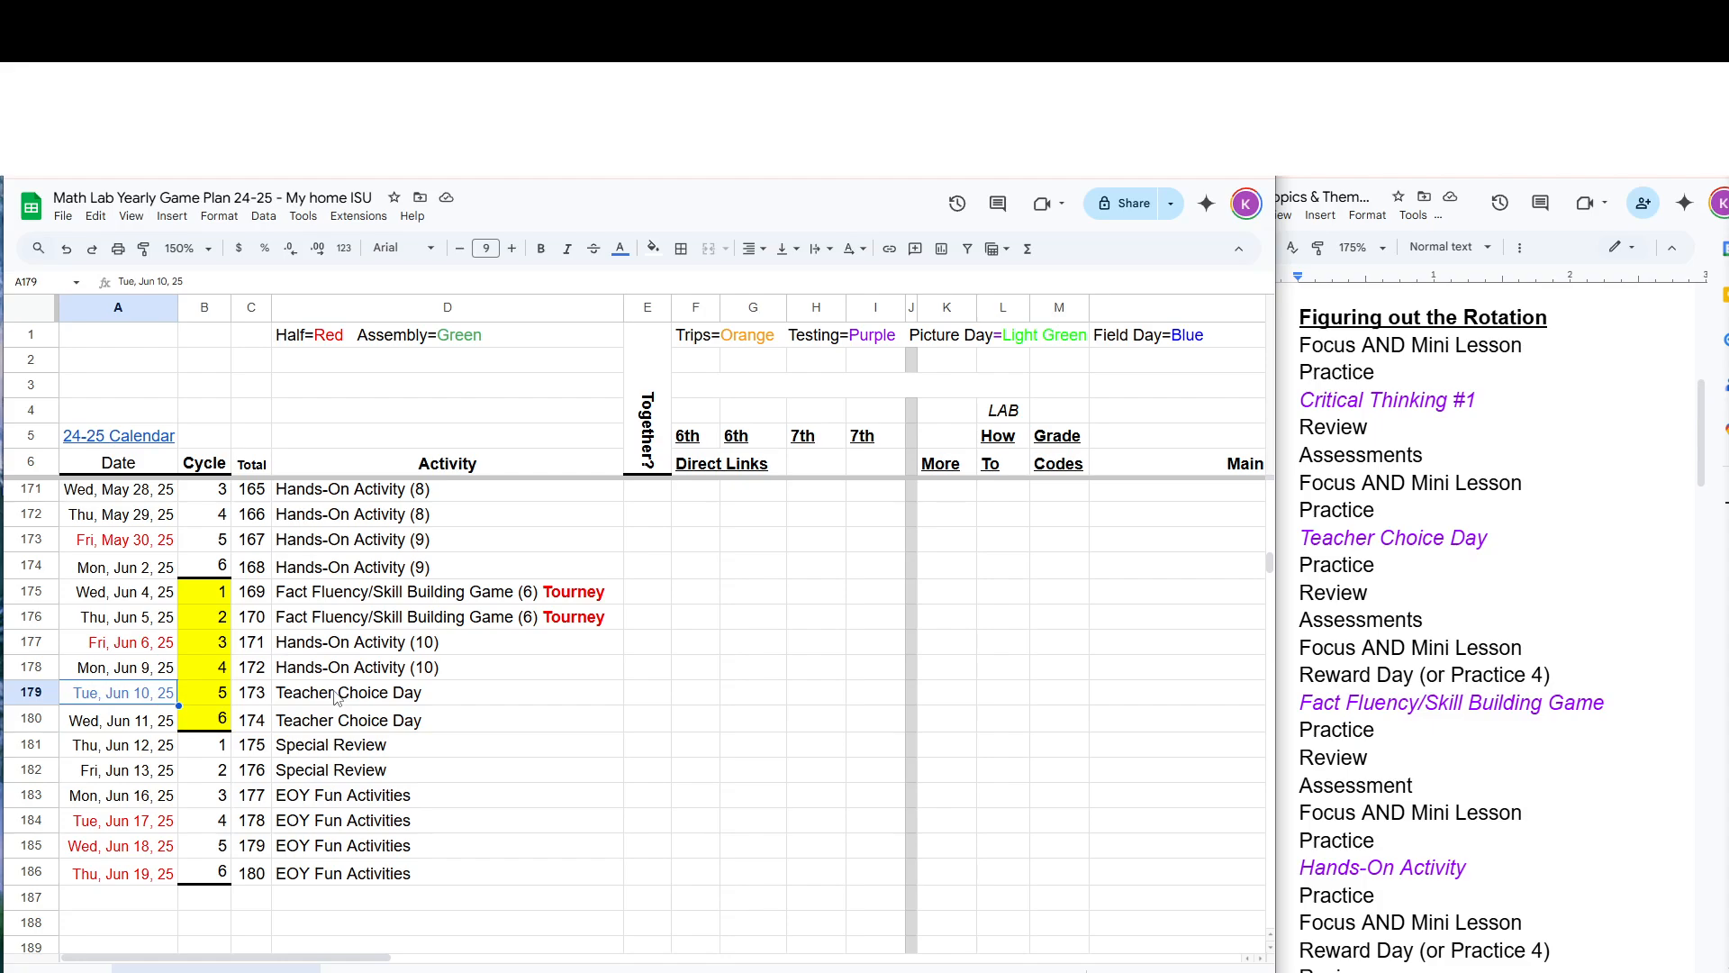
pyautogui.click(335, 721)
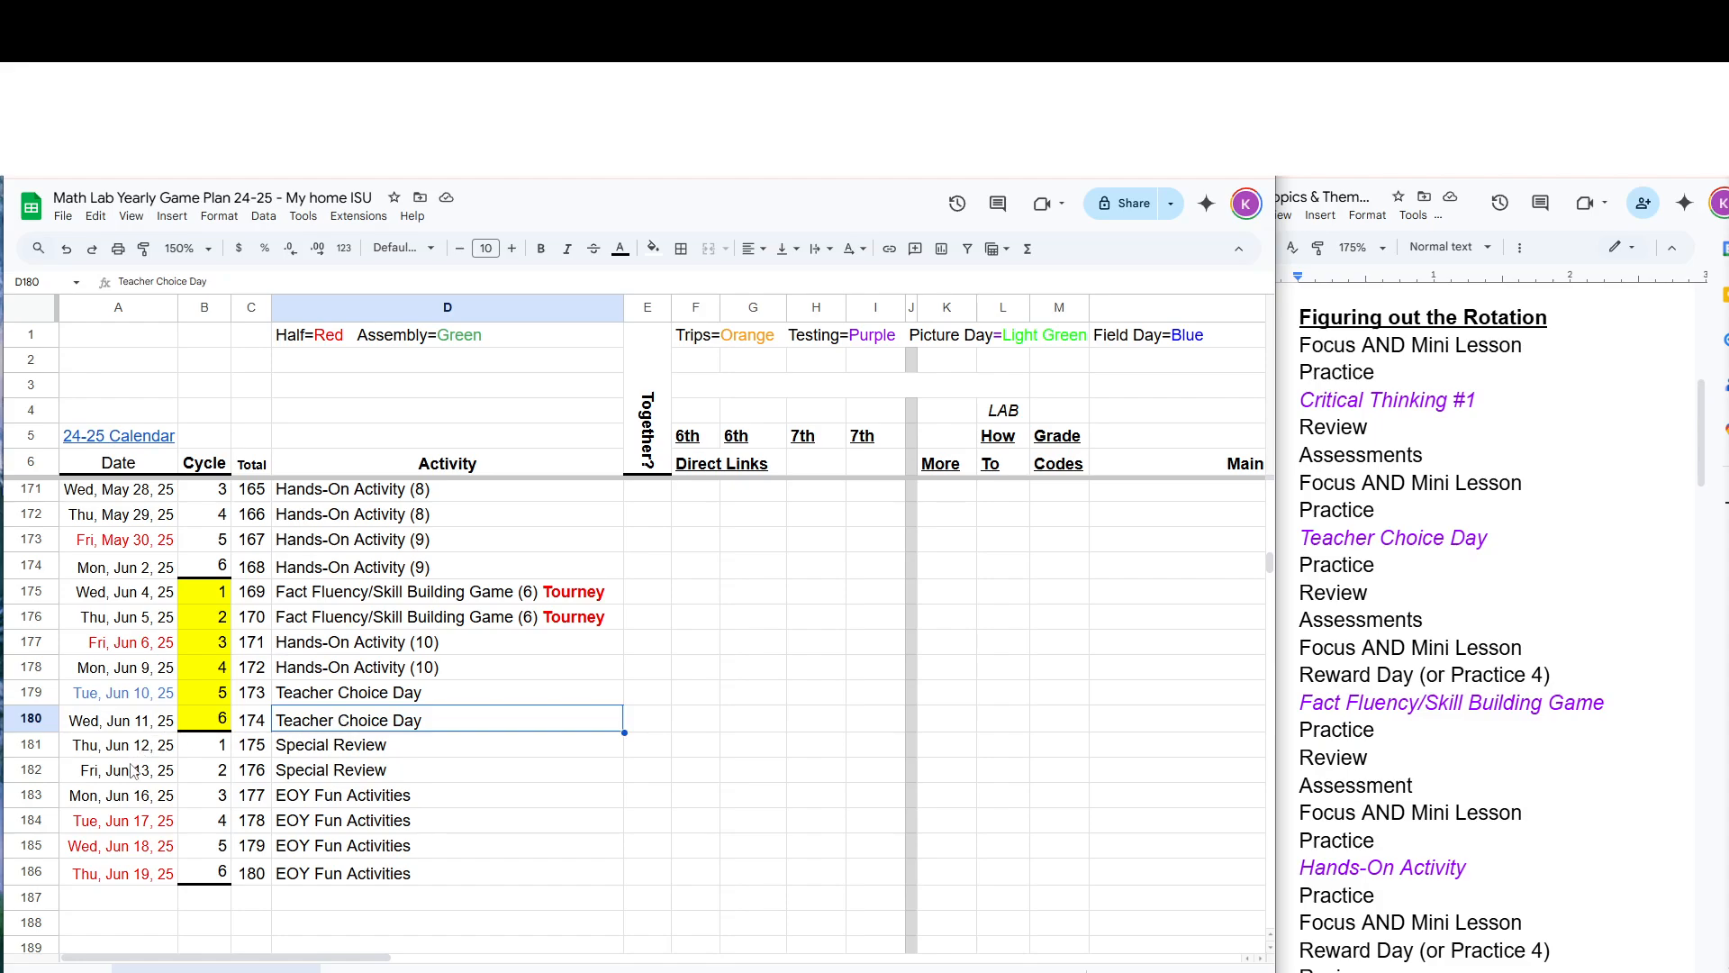
pyautogui.click(134, 824)
pyautogui.moveTo(133, 831); pyautogui.dragTo(138, 879)
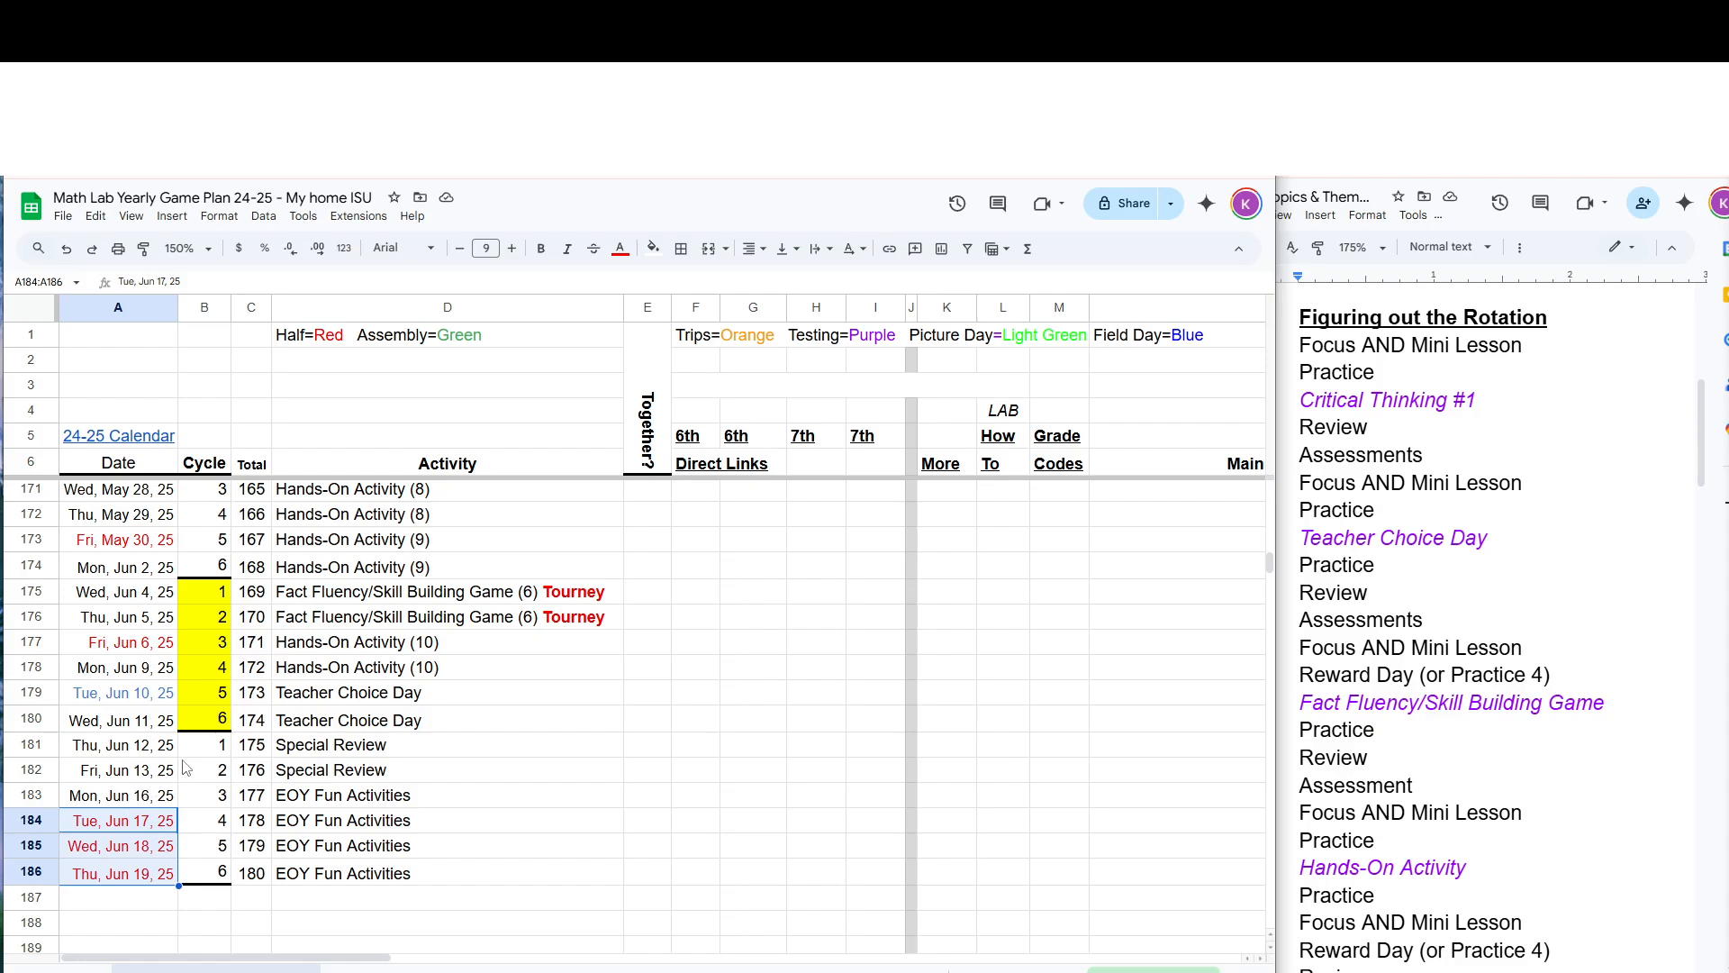
# Return to the start of the yearly plan and open the workbook's next sheet
pyautogui.scroll(7, 426, 730)
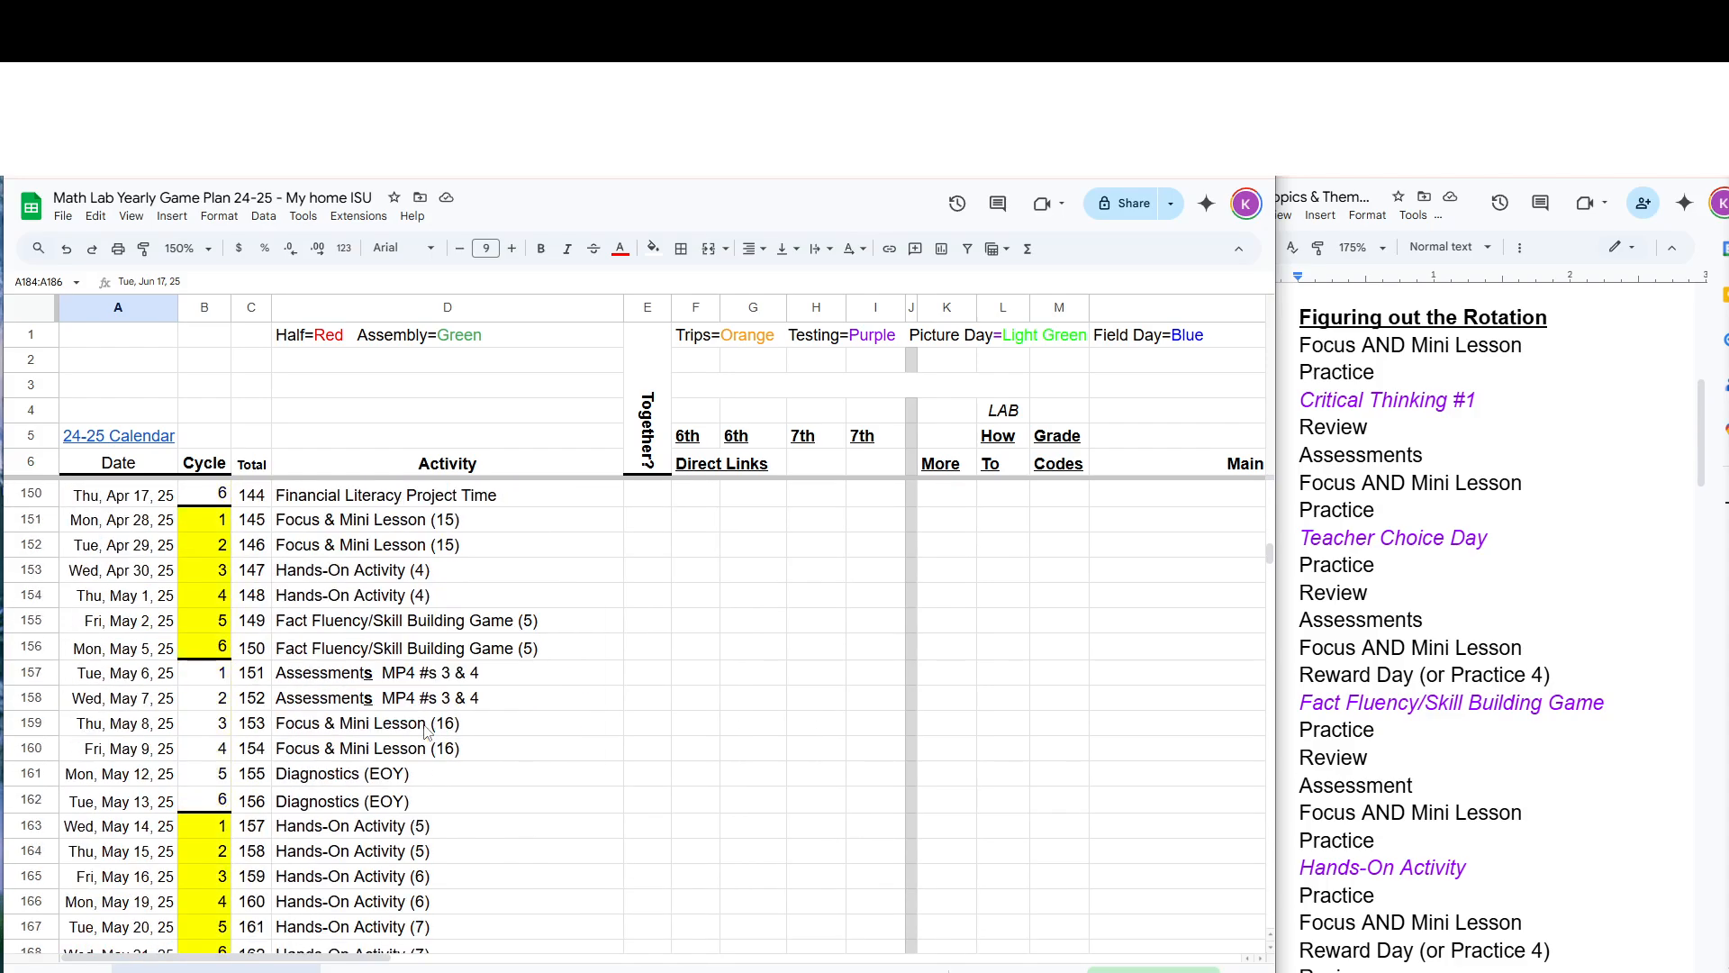
pyautogui.scroll(20, 426, 729)
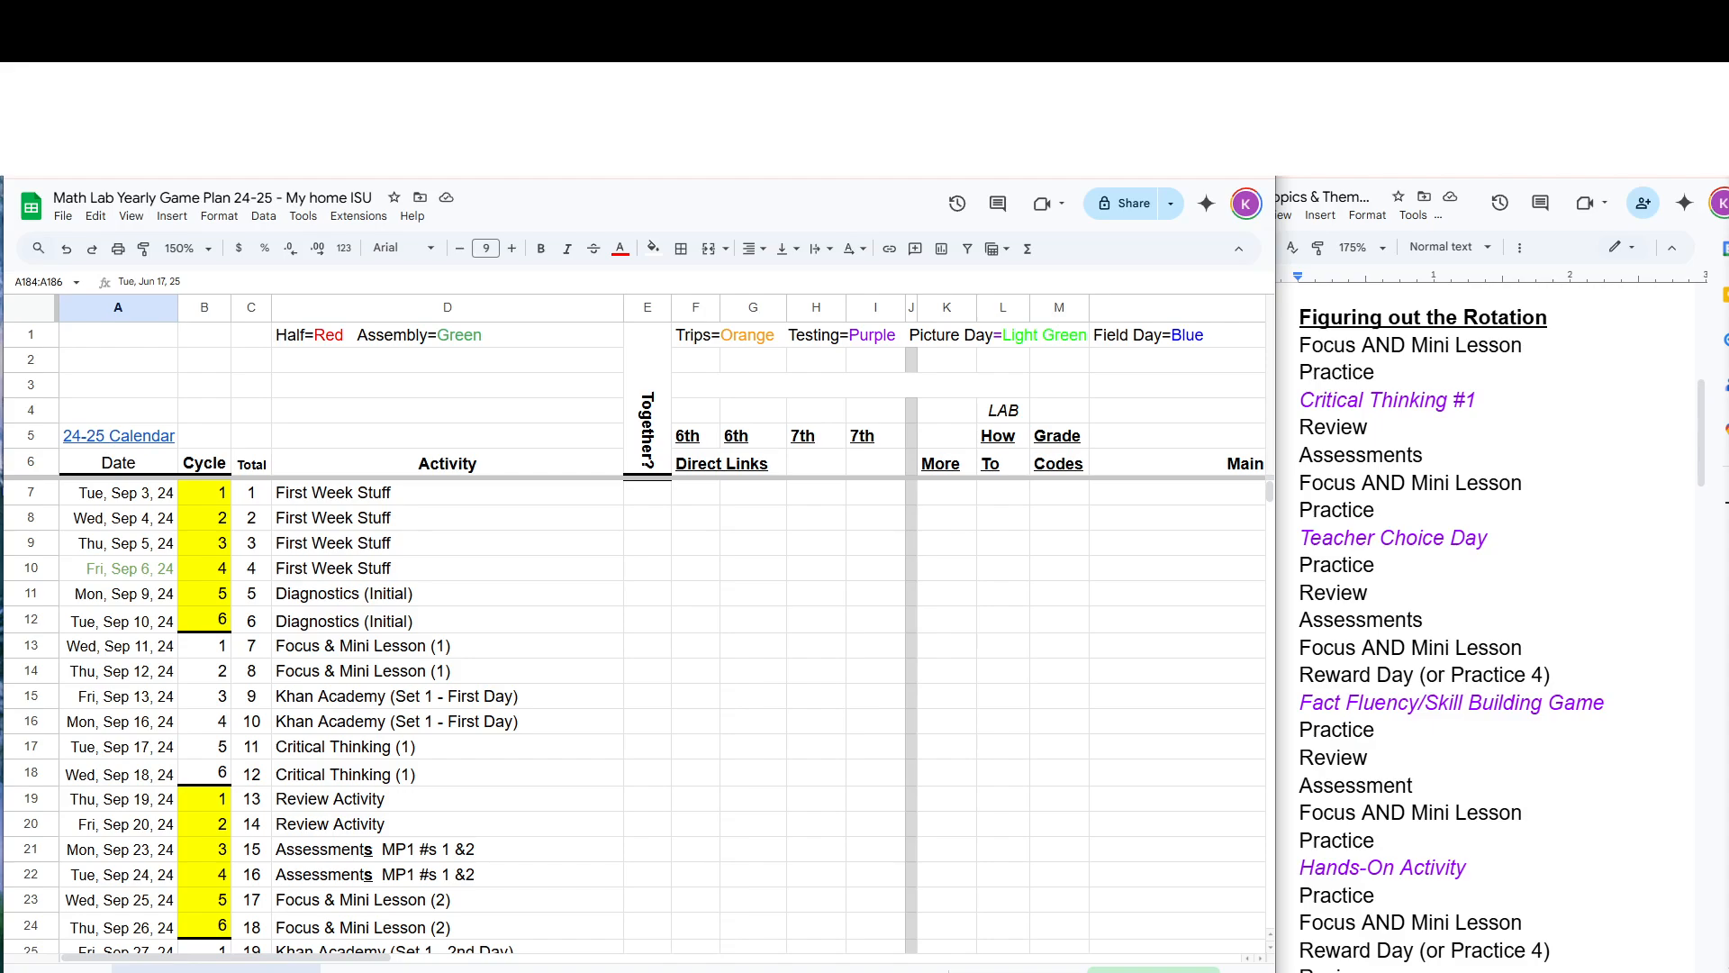
pyautogui.click(395, 970)
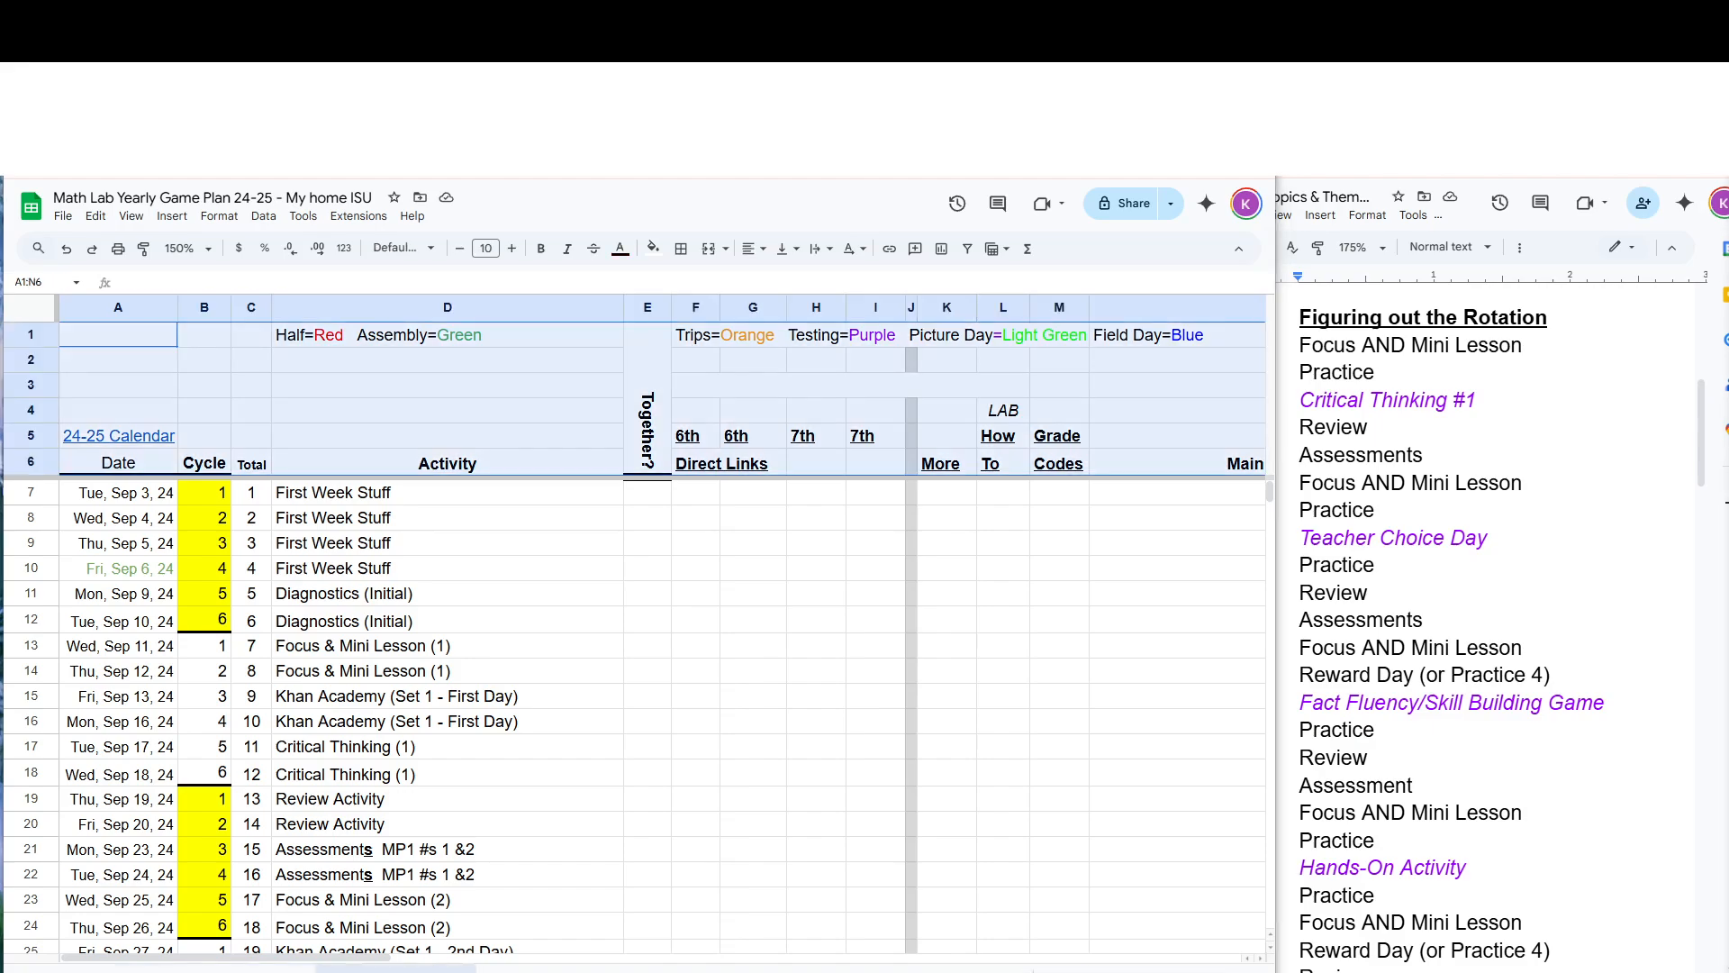